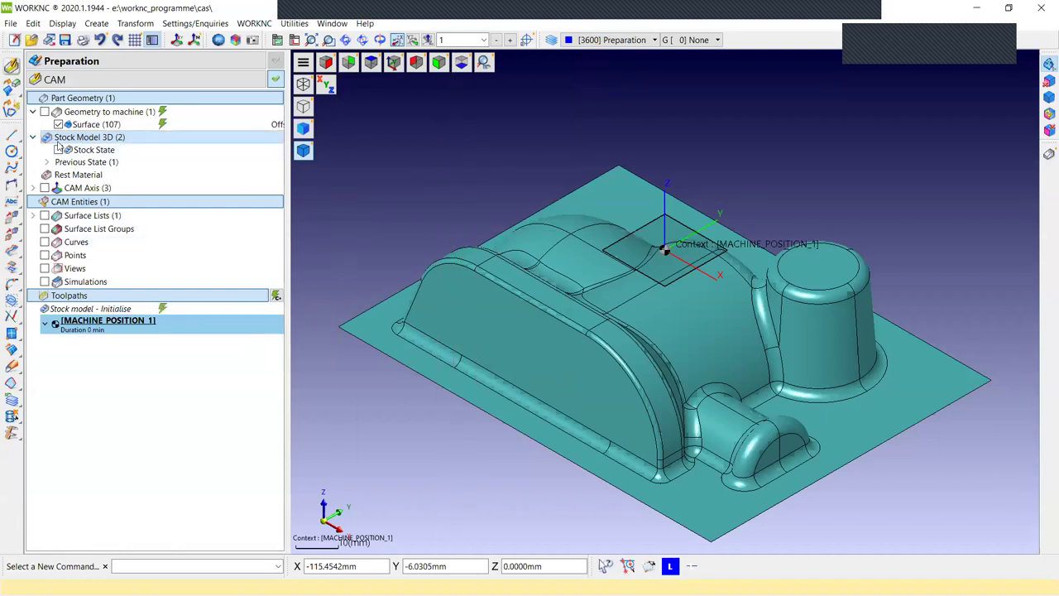
Display the current stock state and start a User Block stock definition, comparing its cylinder and cube shapes.
{"action": "left_click", "coordinate": [58, 149]}
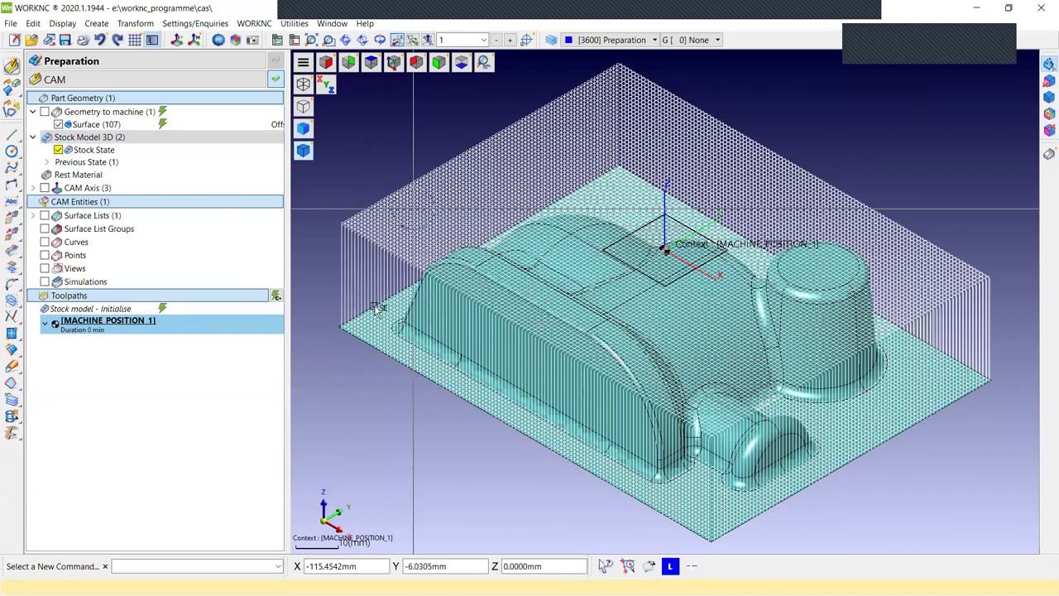
{"action": "double_click", "coordinate": [91, 138]}
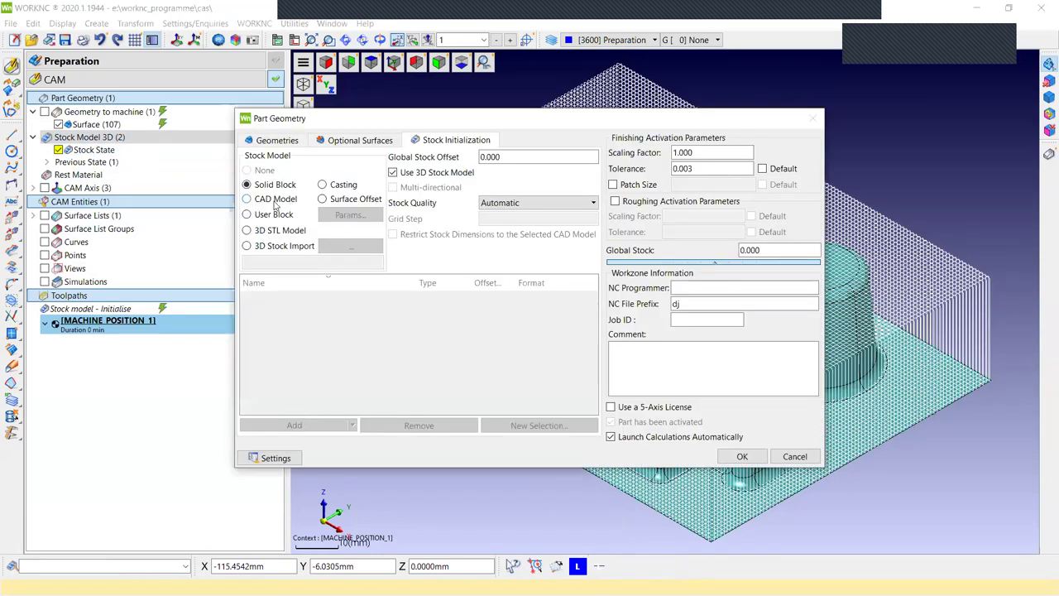
{"action": "left_click", "coordinate": [270, 202]}
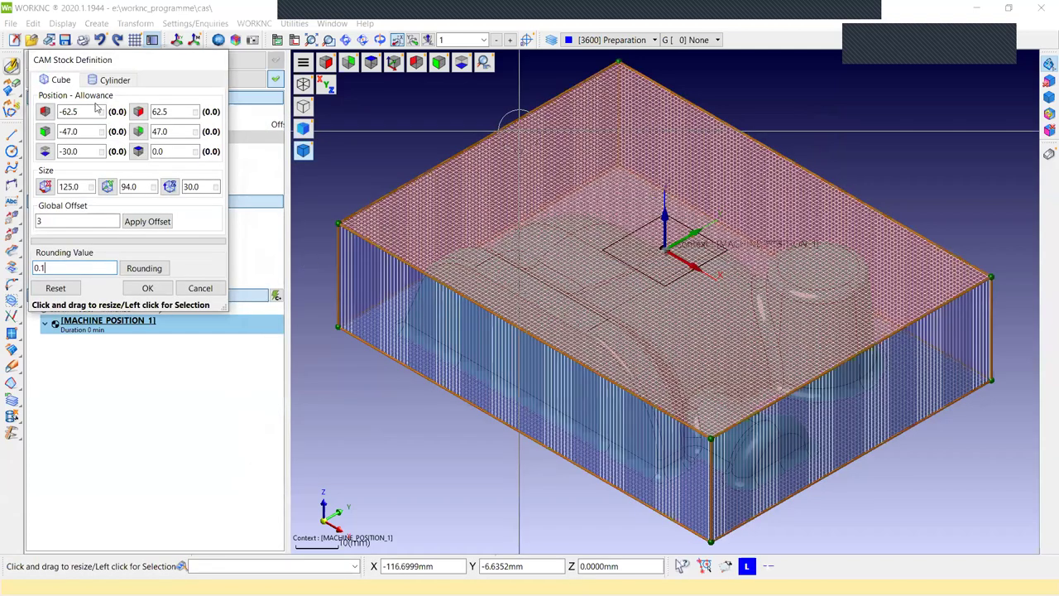
{"action": "left_click", "coordinate": [116, 79]}
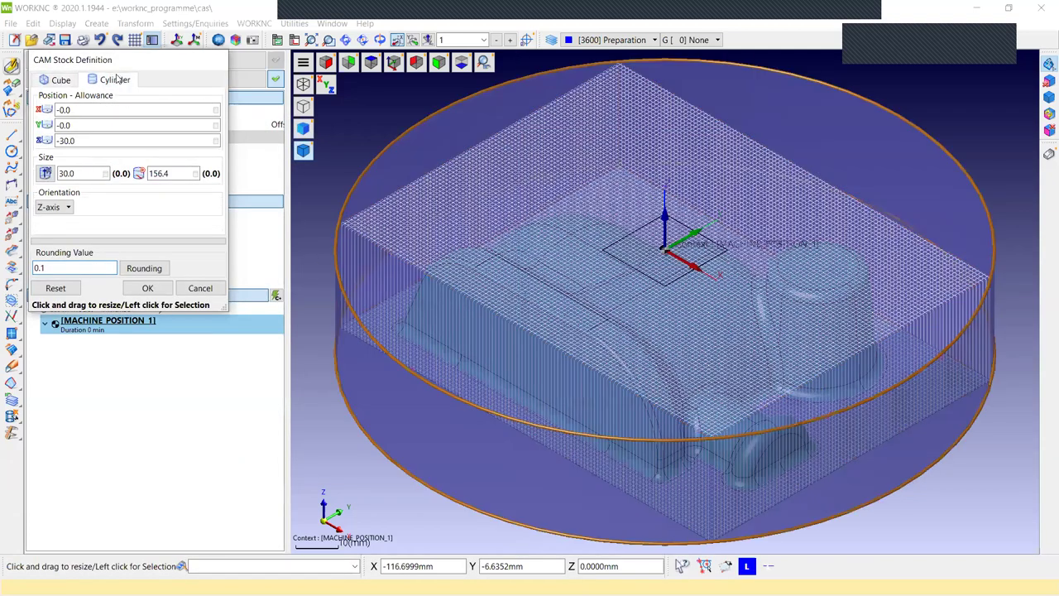
{"action": "left_click", "coordinate": [61, 79]}
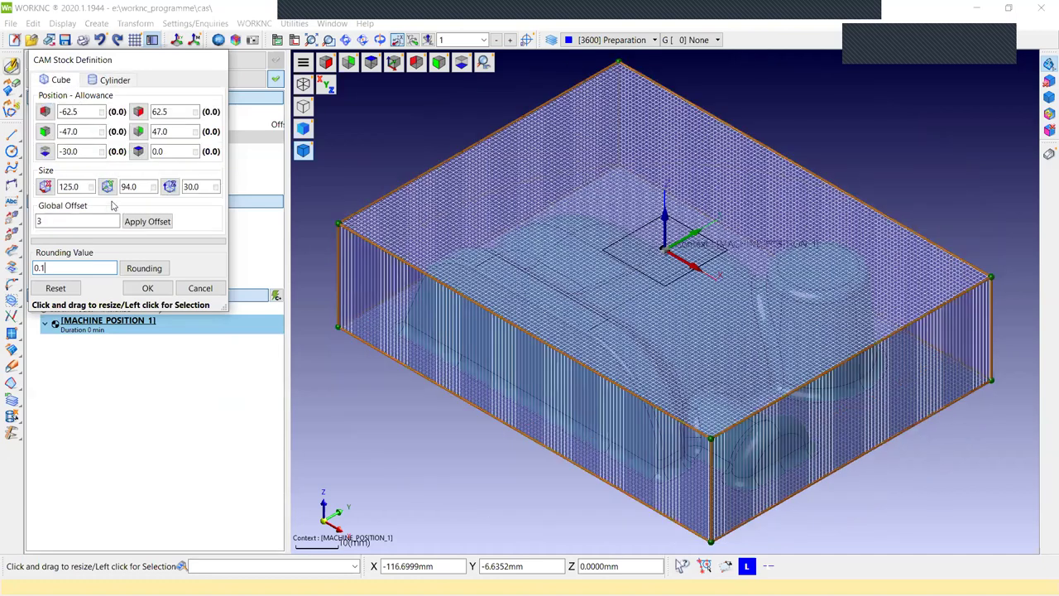
Try applying the global offset of 3 repeatedly to all sides of the stock cube and reset its dimensions.
{"action": "left_click", "coordinate": [74, 221]}
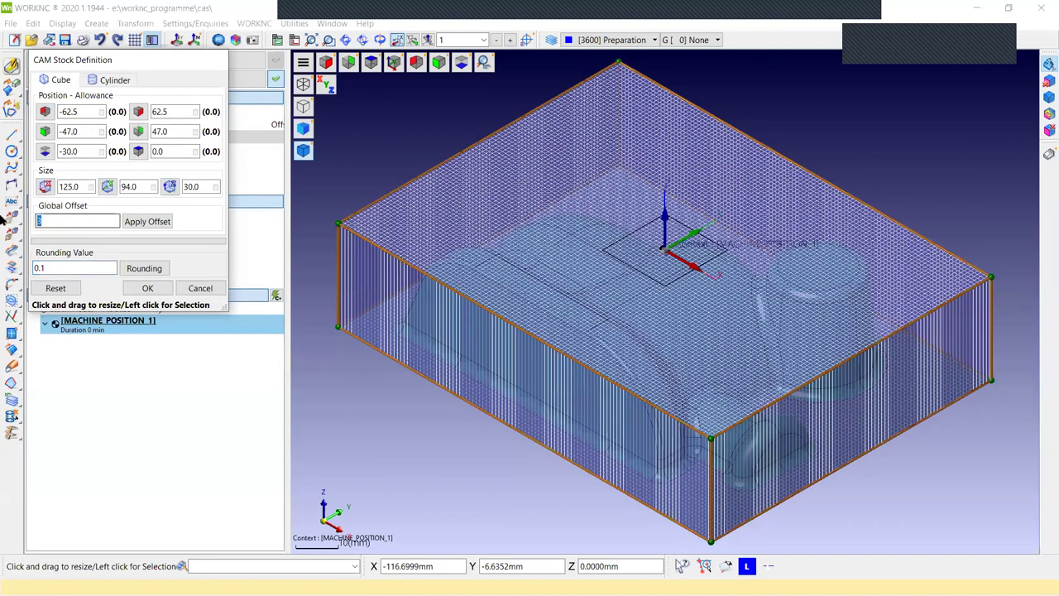
{"action": "left_click", "coordinate": [147, 222]}
{"action": "double_click", "coordinate": [156, 224]}
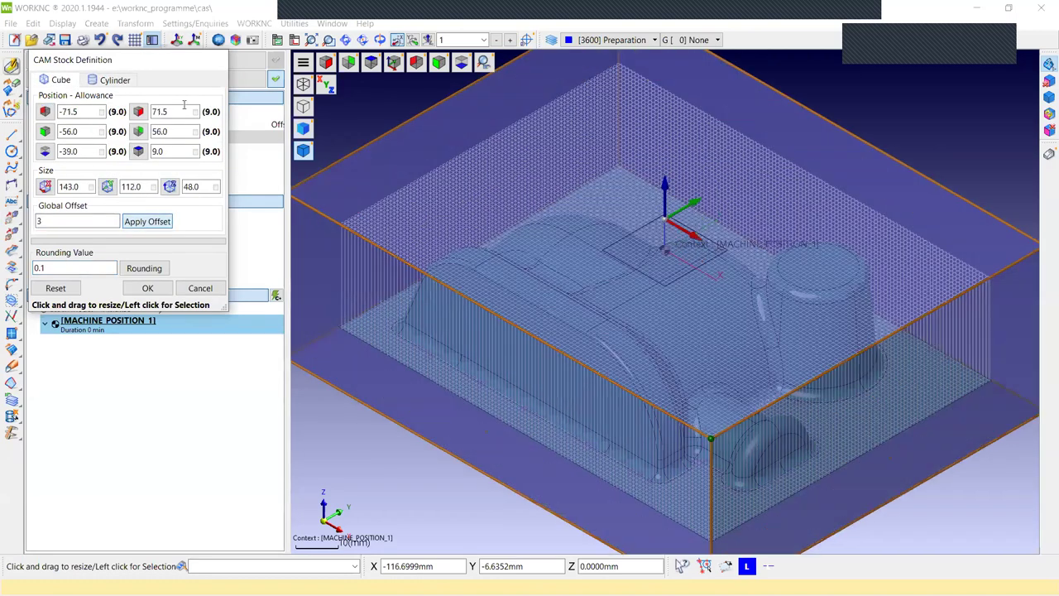
{"action": "left_click", "coordinate": [147, 221]}
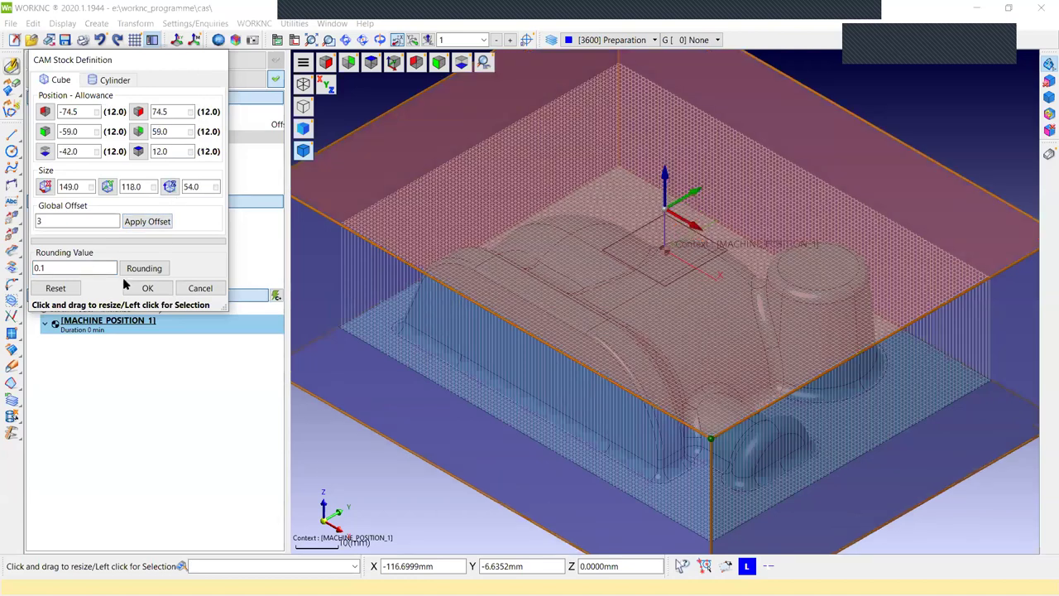
{"action": "left_click", "coordinate": [57, 289]}
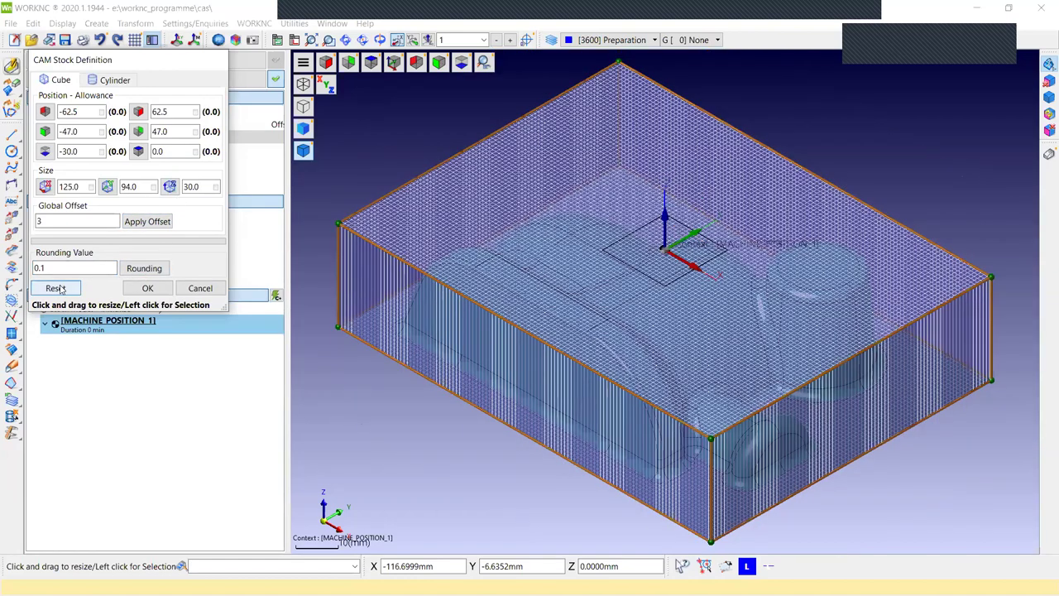
Lock the stock cube's Z size and apply the global offset of 3 to its X and Y sides.
{"action": "left_click", "coordinate": [169, 187]}
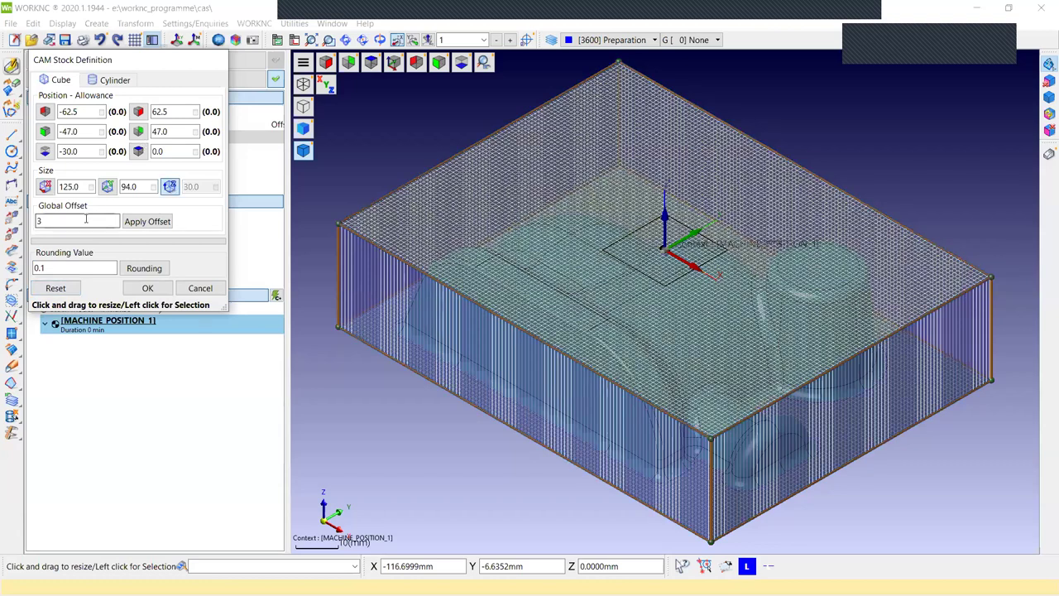
{"action": "left_click", "coordinate": [146, 222]}
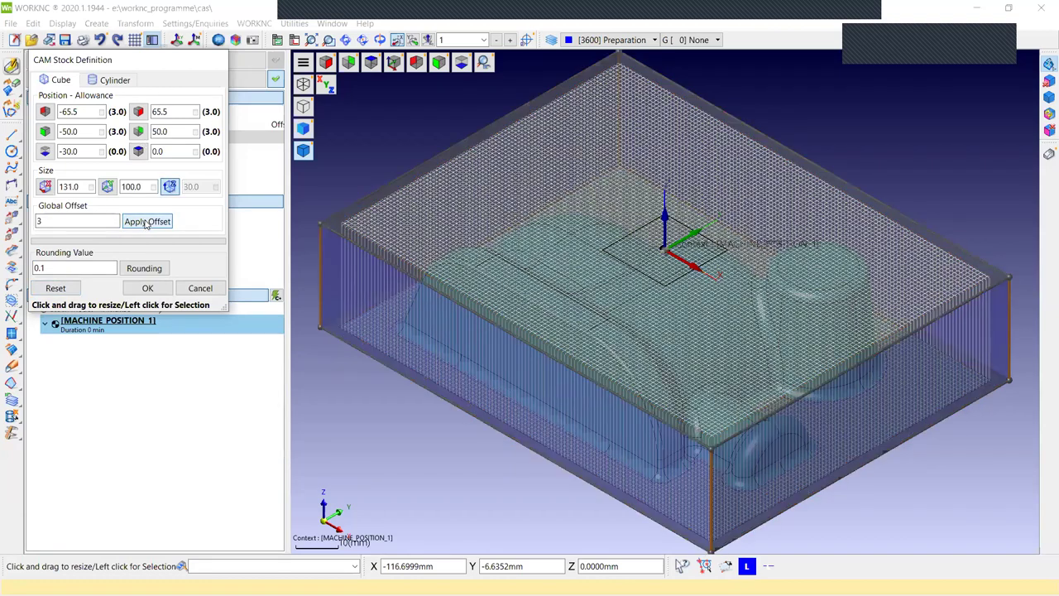
Try locking and unlocking individual sides of the stock cube, and reset its dimensions.
{"action": "left_click", "coordinate": [44, 111]}
{"action": "left_click", "coordinate": [44, 132]}
{"action": "left_click", "coordinate": [138, 111]}
{"action": "left_click", "coordinate": [138, 131]}
{"action": "left_click", "coordinate": [138, 151]}
{"action": "left_click", "coordinate": [138, 131]}
{"action": "left_click", "coordinate": [138, 112]}
{"action": "left_click", "coordinate": [138, 152]}
{"action": "left_click", "coordinate": [137, 132]}
{"action": "left_click", "coordinate": [138, 132]}
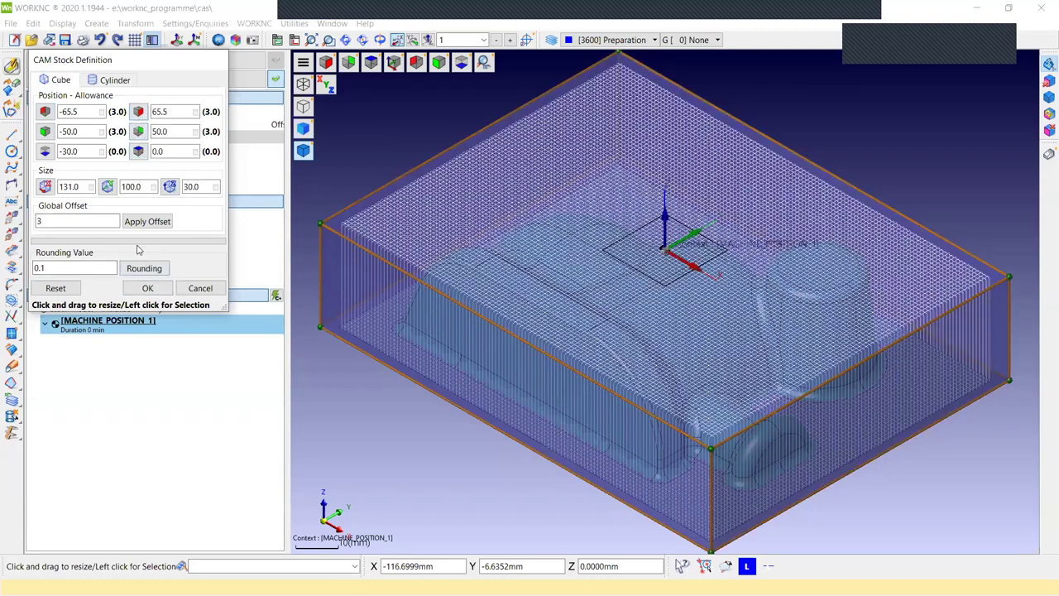
{"action": "left_click", "coordinate": [168, 186]}
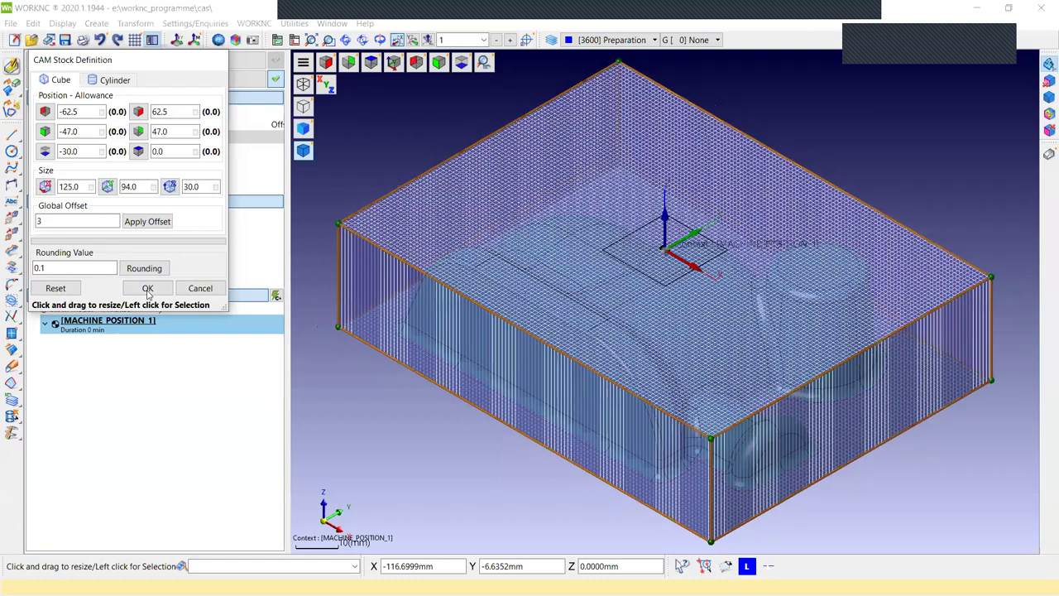
Preview the cylindrical stock shape and cancel the user block definition.
{"action": "left_click", "coordinate": [97, 82]}
{"action": "left_click", "coordinate": [56, 80]}
{"action": "left_click", "coordinate": [112, 79]}
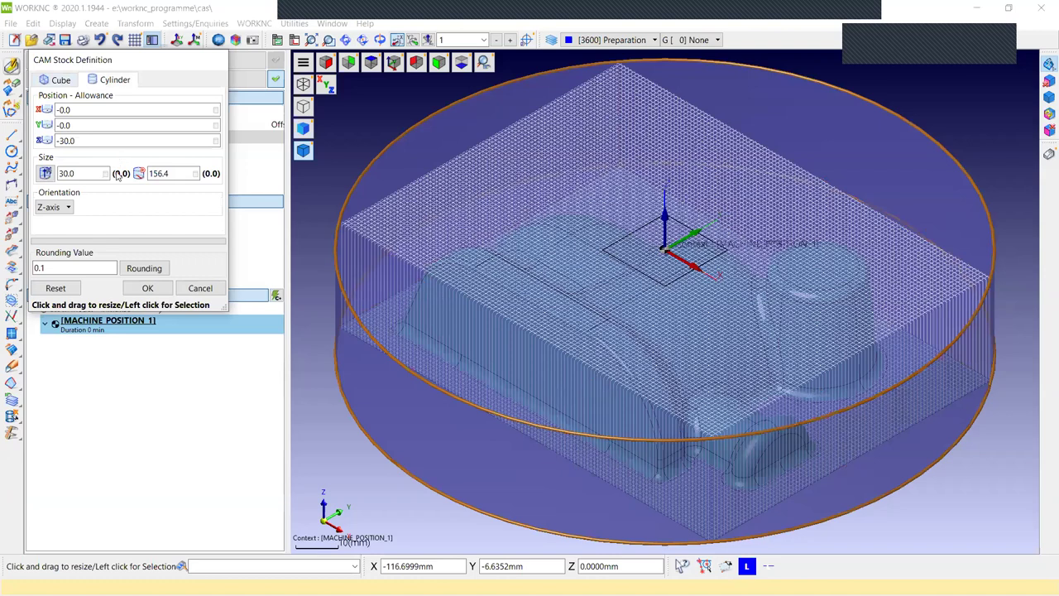
{"action": "left_click", "coordinate": [191, 291]}
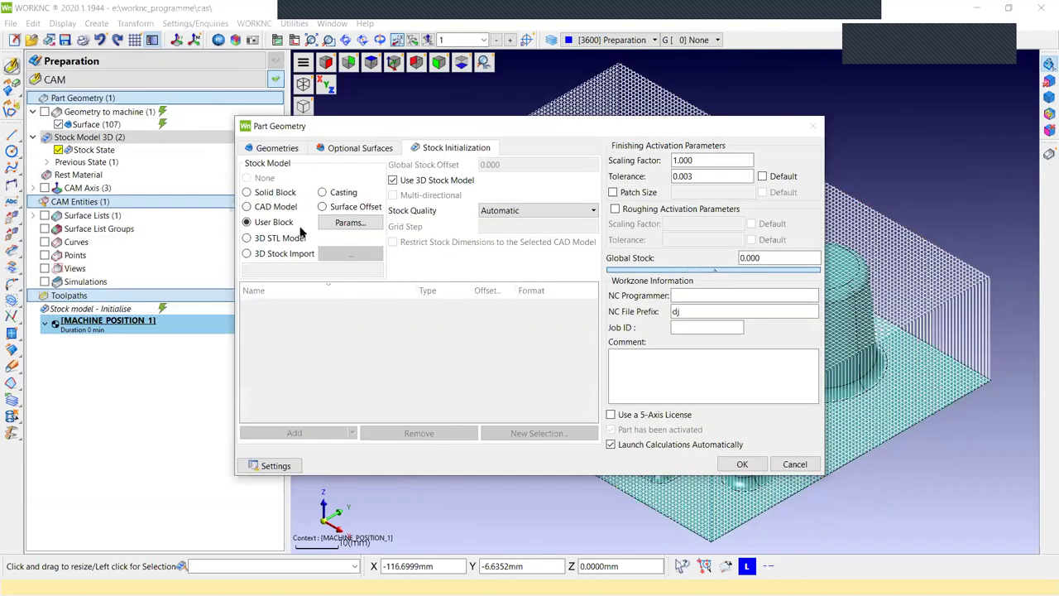
Set the stock model type to CAD Model and add a selection with the flat base surface and the round boss's top face.
{"action": "left_click", "coordinate": [276, 209]}
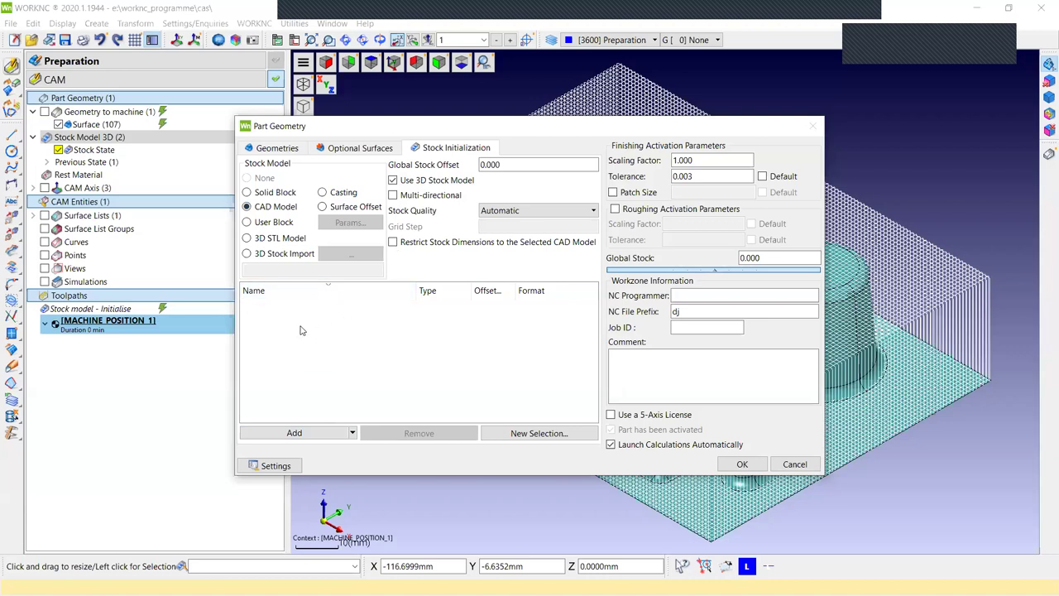
{"action": "left_click", "coordinate": [531, 437]}
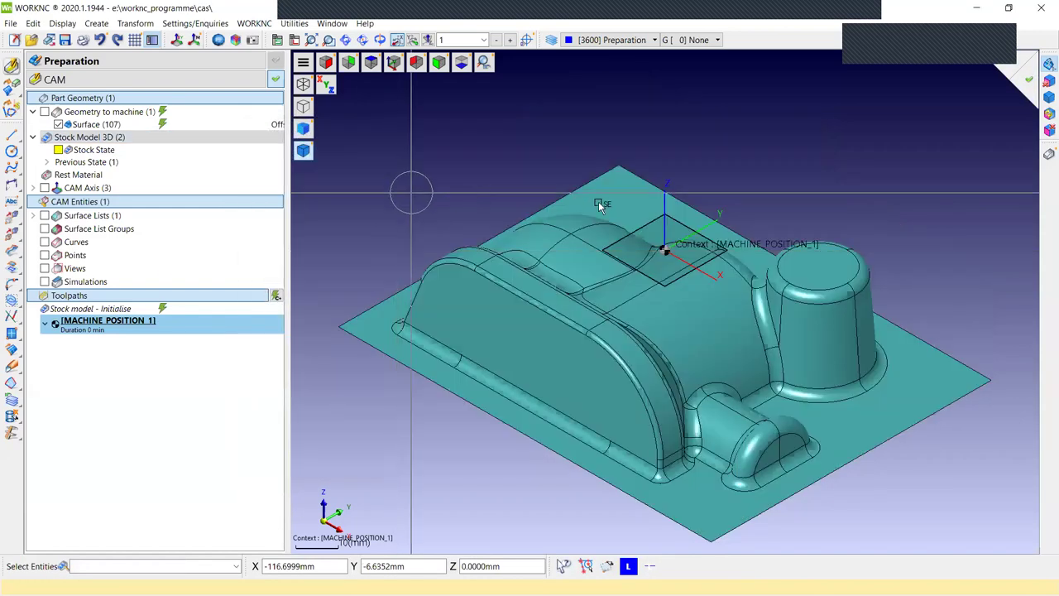
{"action": "left_click", "coordinate": [610, 197]}
{"action": "left_click", "coordinate": [817, 256]}
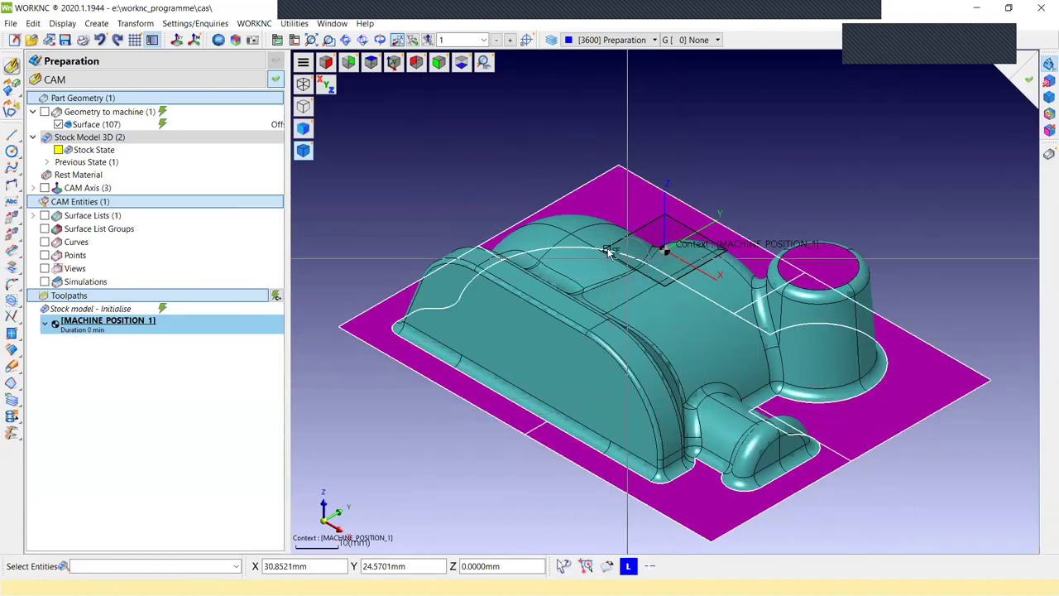
{"action": "middle_click", "coordinate": [810, 154]}
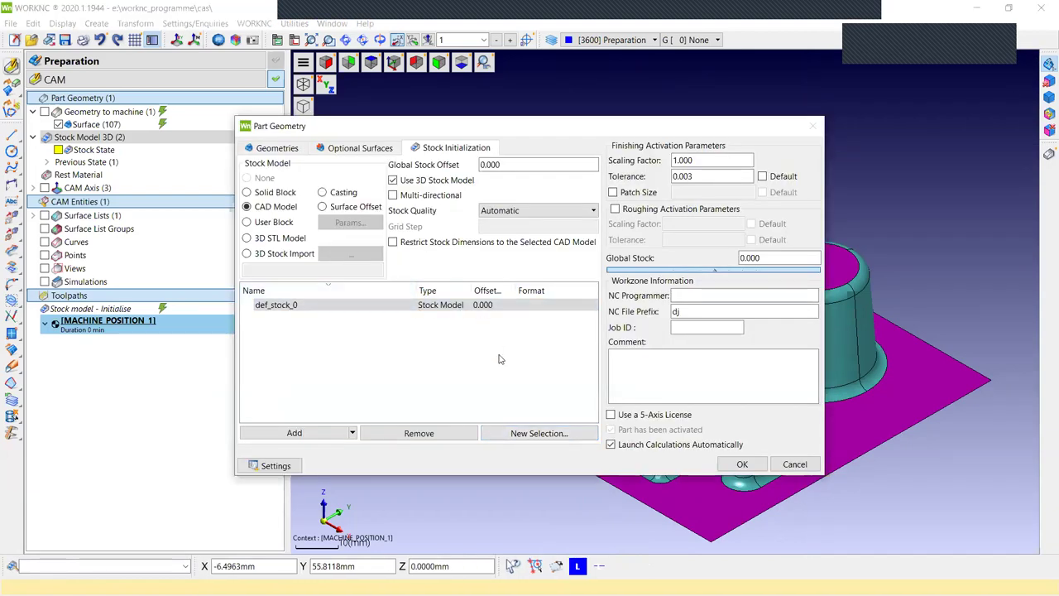
Add a second stock selection containing all the remaining surfaces of the part.
{"action": "left_click", "coordinate": [539, 433]}
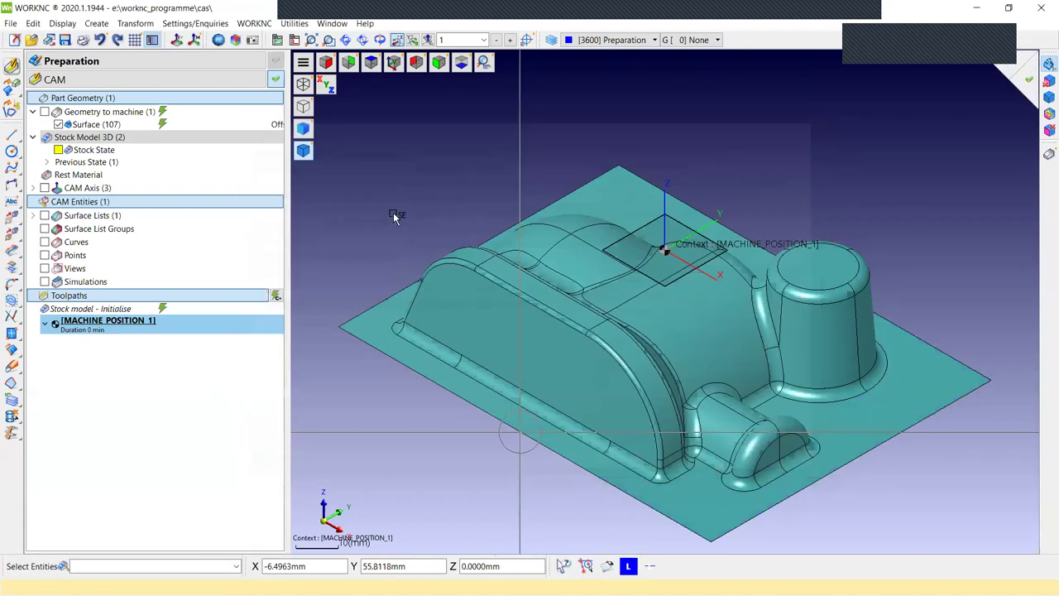
{"action": "left_click_drag", "start_coordinate": [350, 129], "coordinate": [982, 489]}
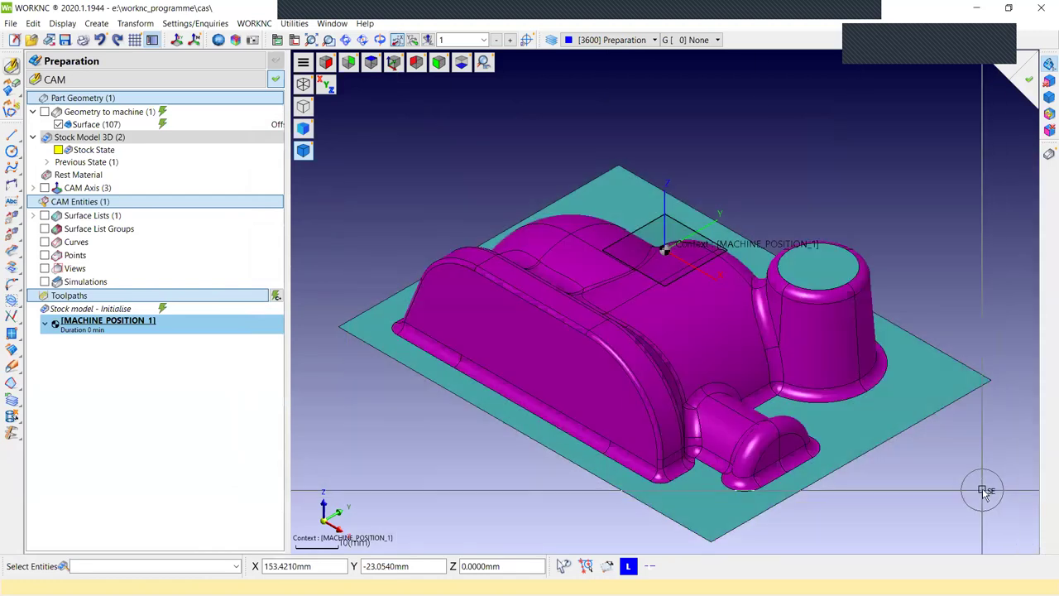
{"action": "right_click", "coordinate": [968, 466]}
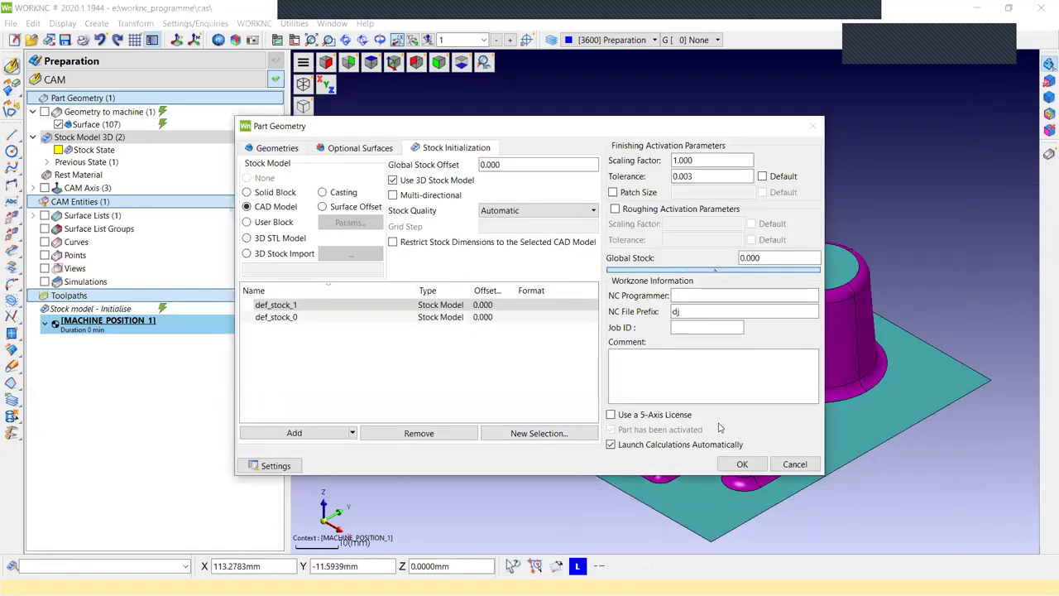
Set the offset of def_stock_1 to 3 and def_stock_0 to 5, and apply the stock initialization.
{"action": "double_click", "coordinate": [495, 306]}
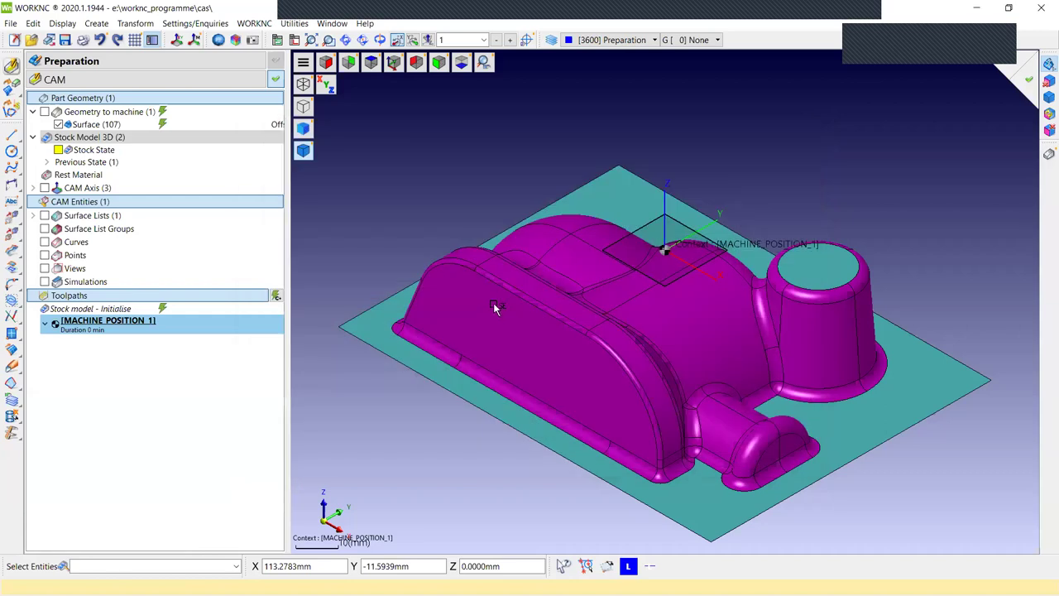
{"action": "left_click", "coordinate": [1023, 69]}
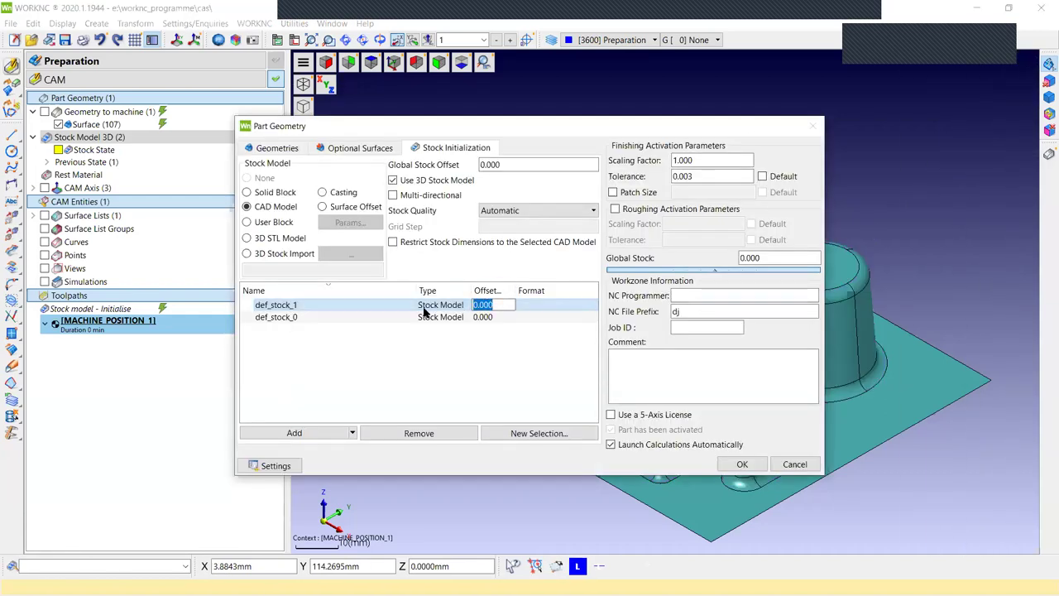
{"action": "type", "text": "3"}
{"action": "left_click", "coordinate": [494, 319]}
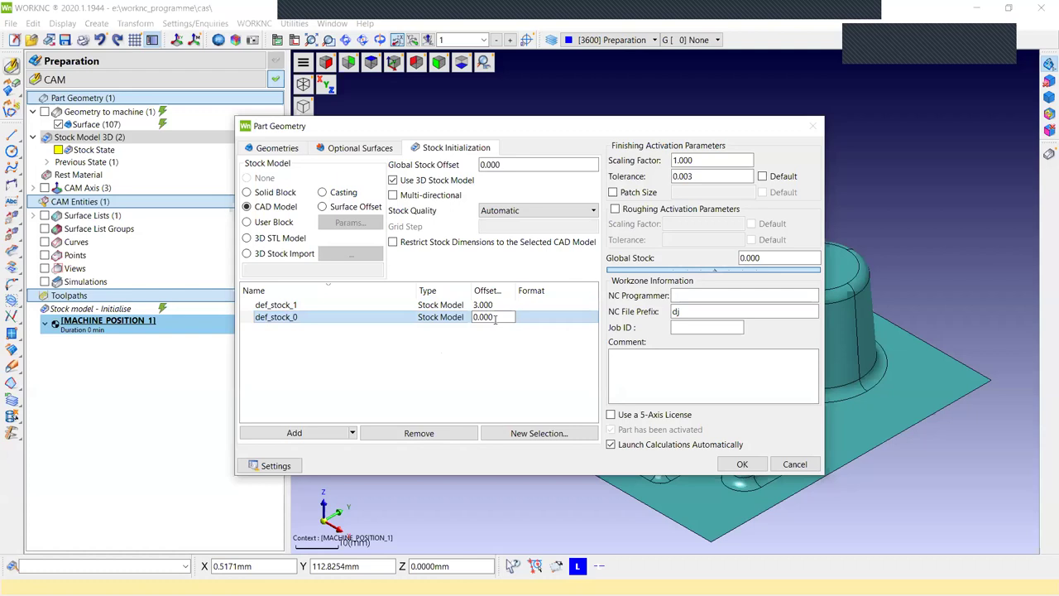
{"action": "type", "text": "5"}
{"action": "left_click", "coordinate": [501, 376]}
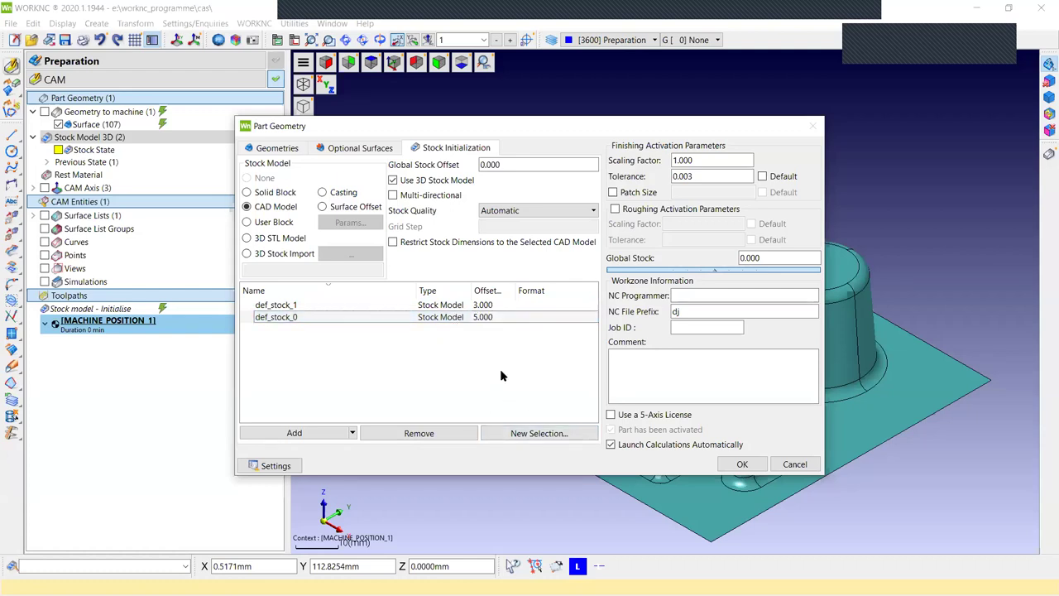
{"action": "left_click", "coordinate": [743, 466]}
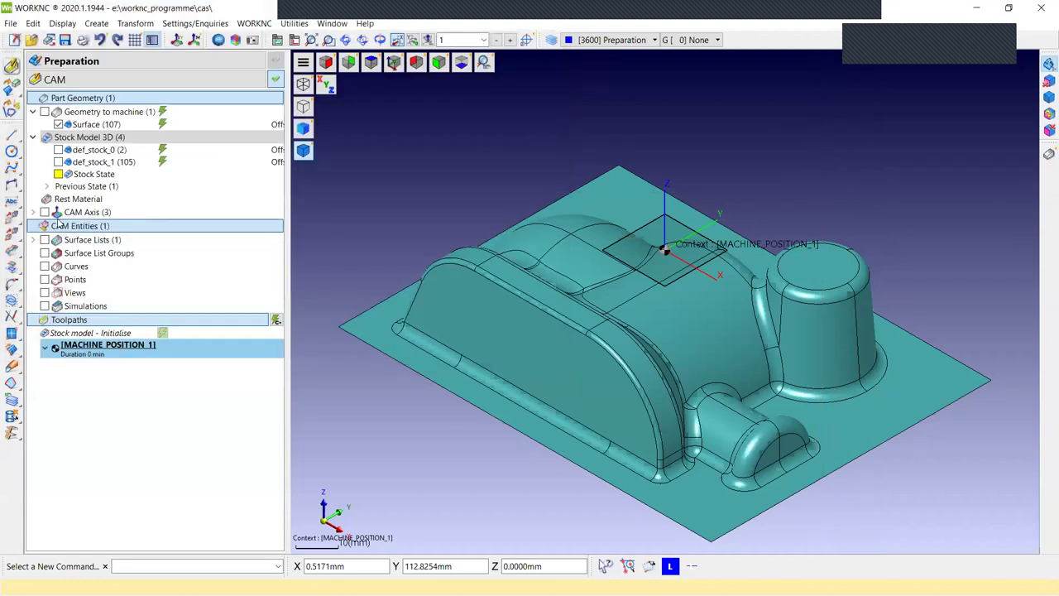
Show the recalculated stock state on the part and display it with shading.
{"action": "left_click", "coordinate": [58, 174]}
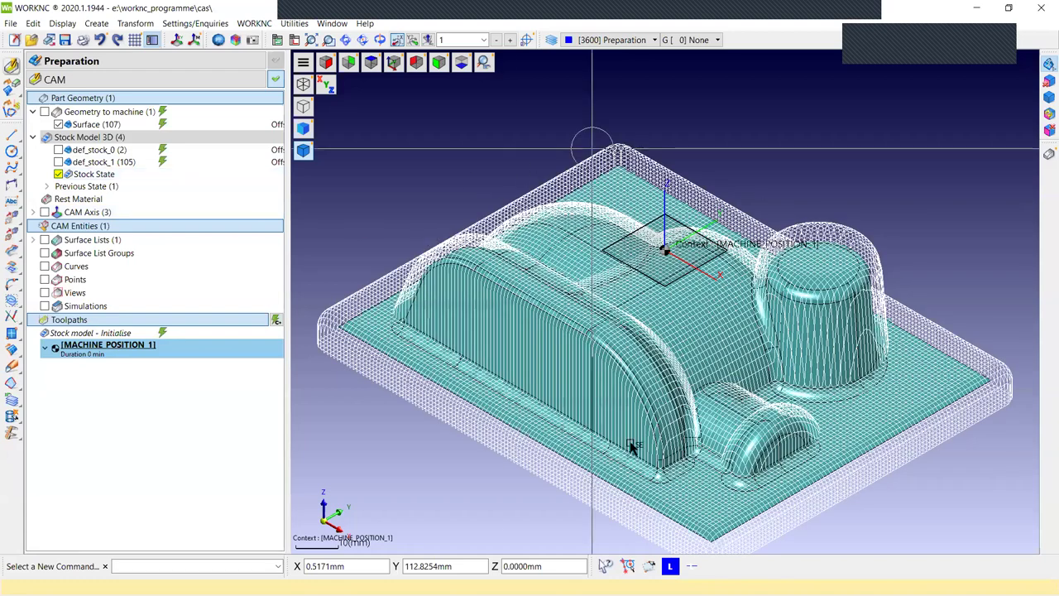
{"action": "right_click", "coordinate": [94, 176]}
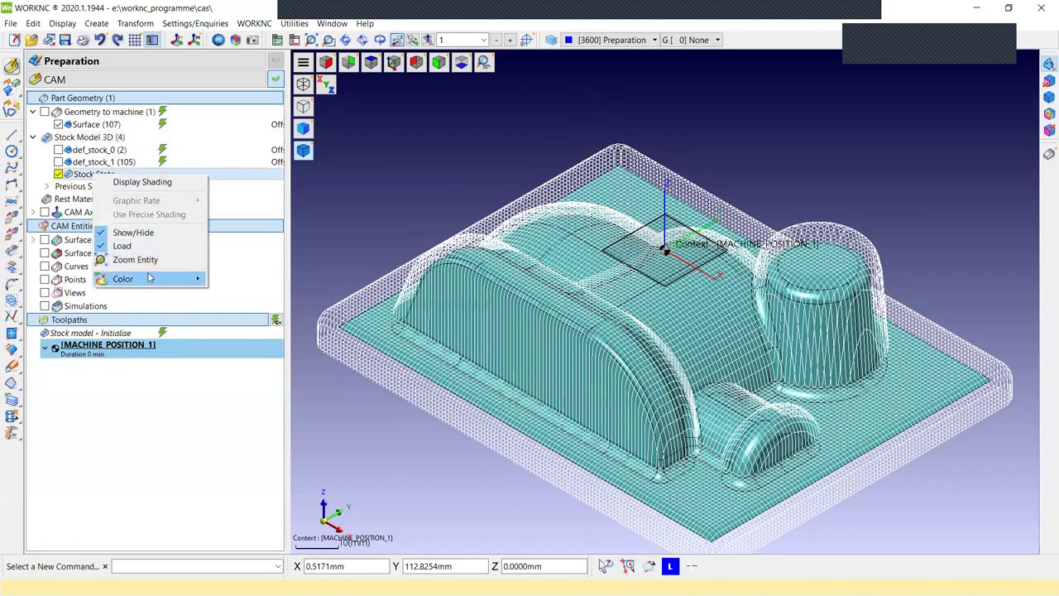
{"action": "mouse_move", "coordinate": [151, 278]}
{"action": "left_click", "coordinate": [157, 184]}
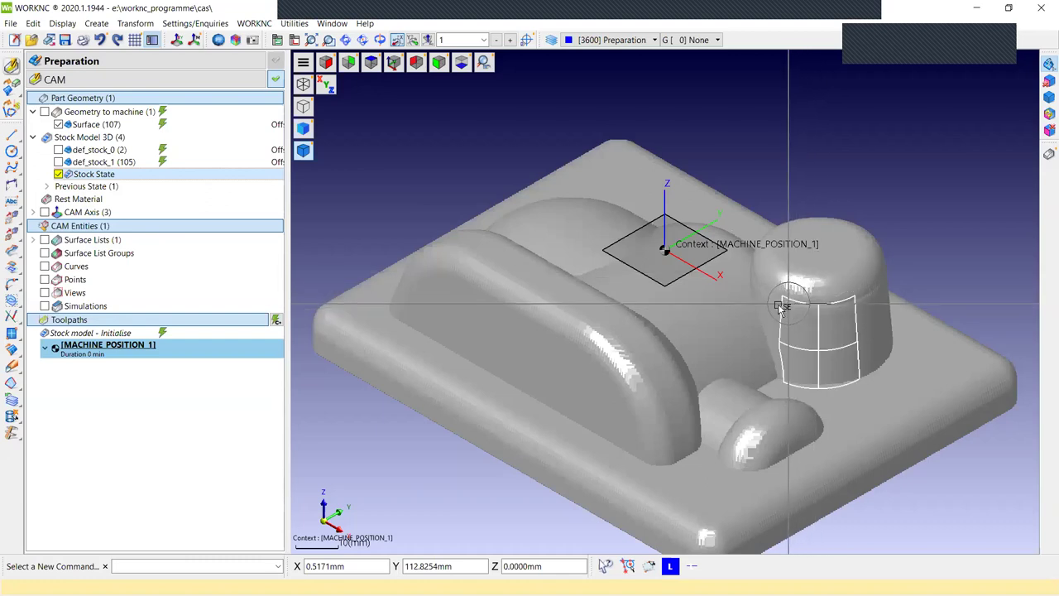
Set the stock model type to Casting with a global stock offset of 3 and apply the stock initialization.
{"action": "right_click", "coordinate": [93, 177]}
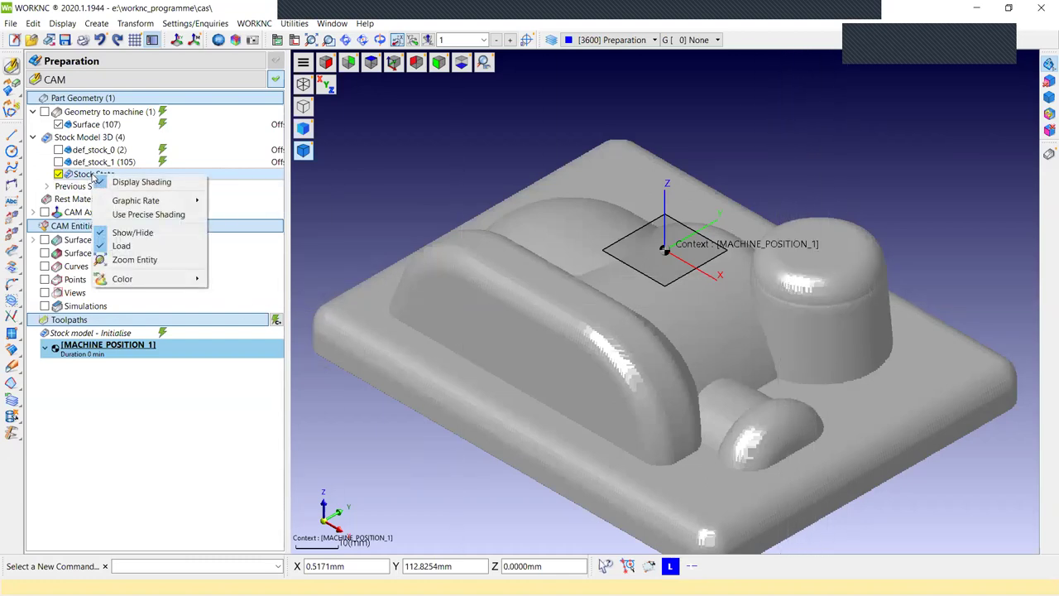
{"action": "left_click", "coordinate": [97, 142]}
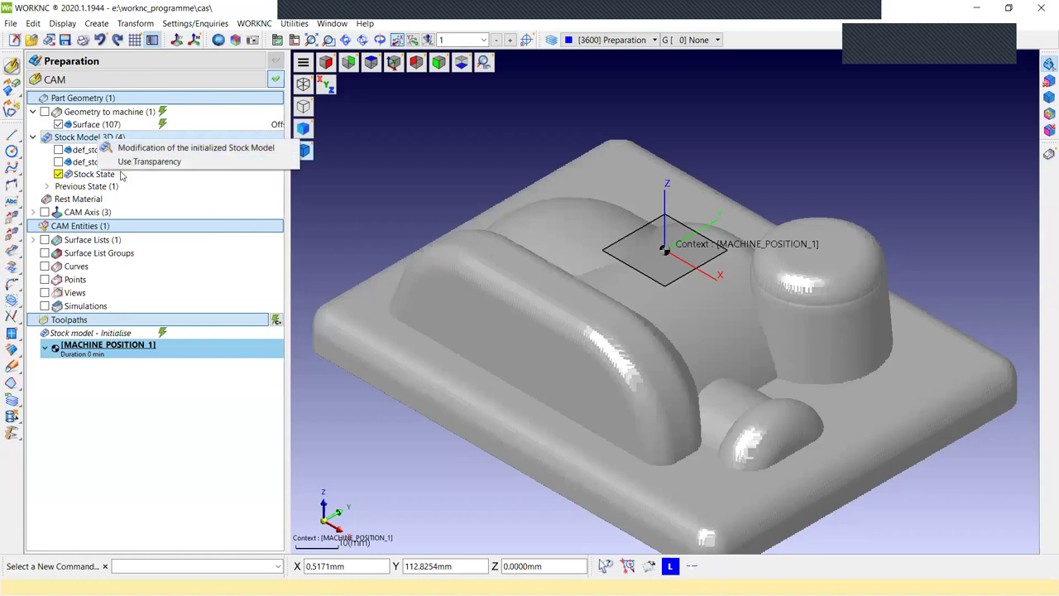
{"action": "double_click", "coordinate": [94, 138]}
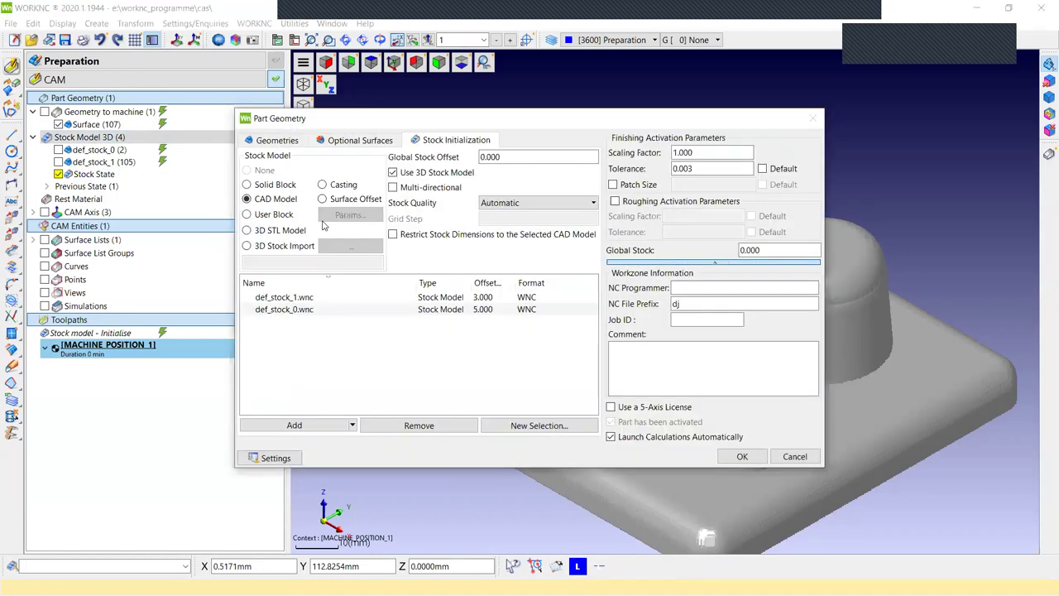
{"action": "left_click", "coordinate": [282, 231]}
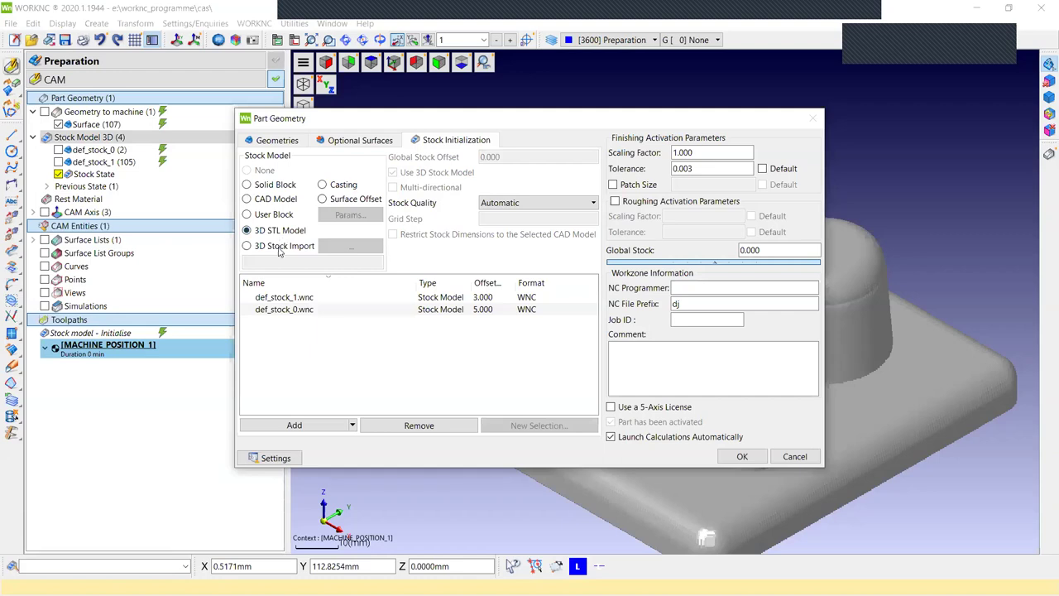
{"action": "left_click", "coordinate": [282, 246]}
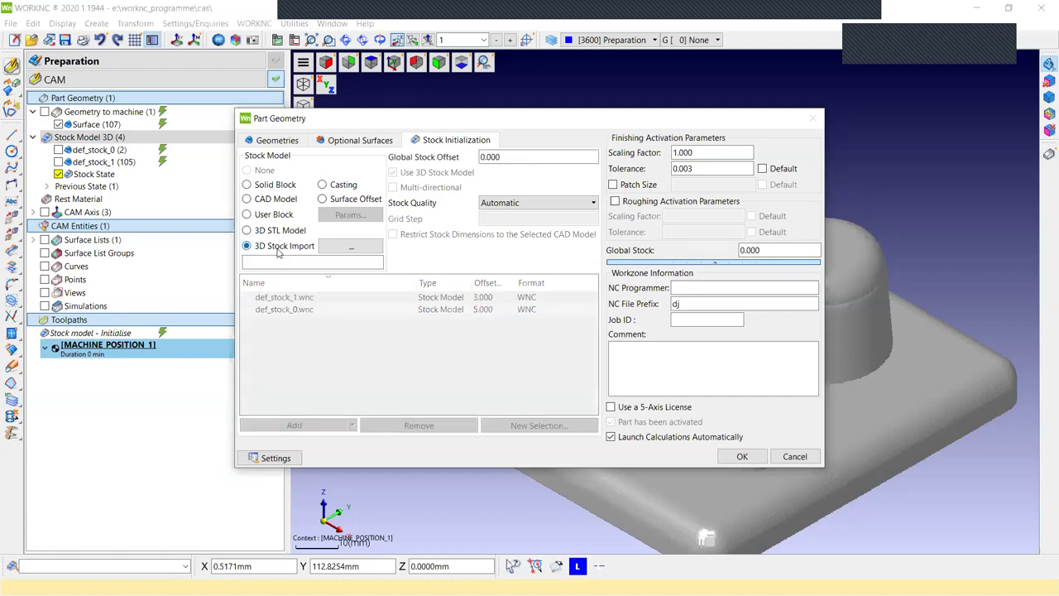
{"action": "left_click", "coordinate": [339, 186]}
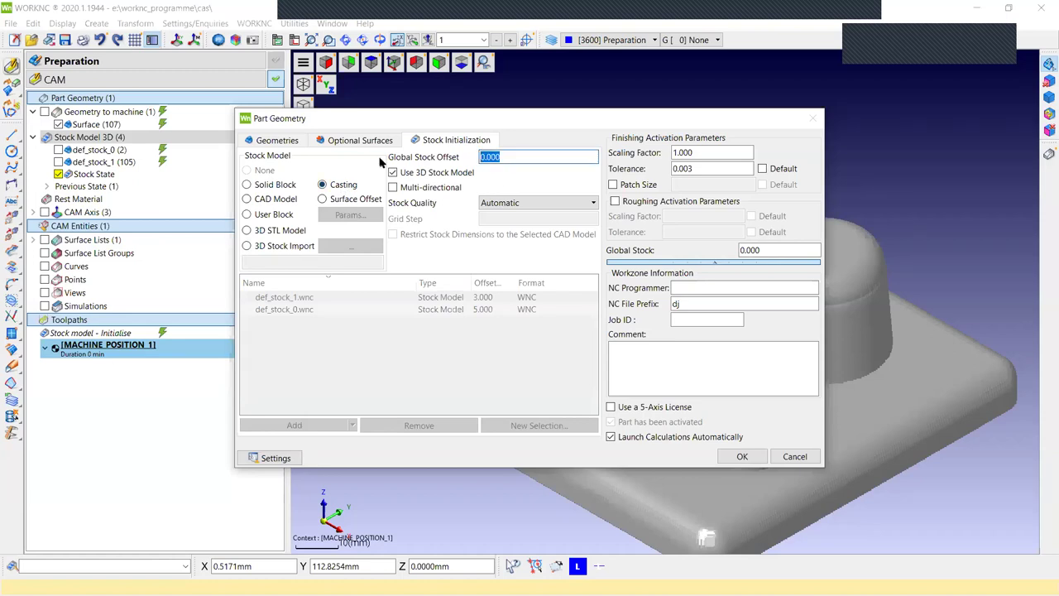
{"action": "type", "text": "3"}
{"action": "left_click", "coordinate": [735, 456]}
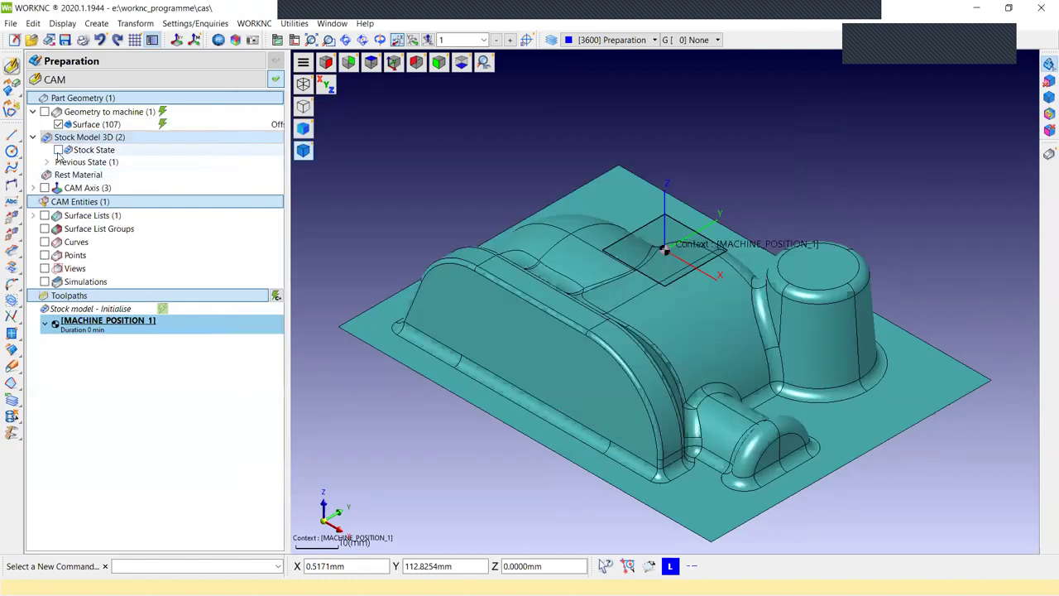
Display the stock state, review the casting settings without changing them, and examine the stock from the side.
{"action": "left_click", "coordinate": [58, 150]}
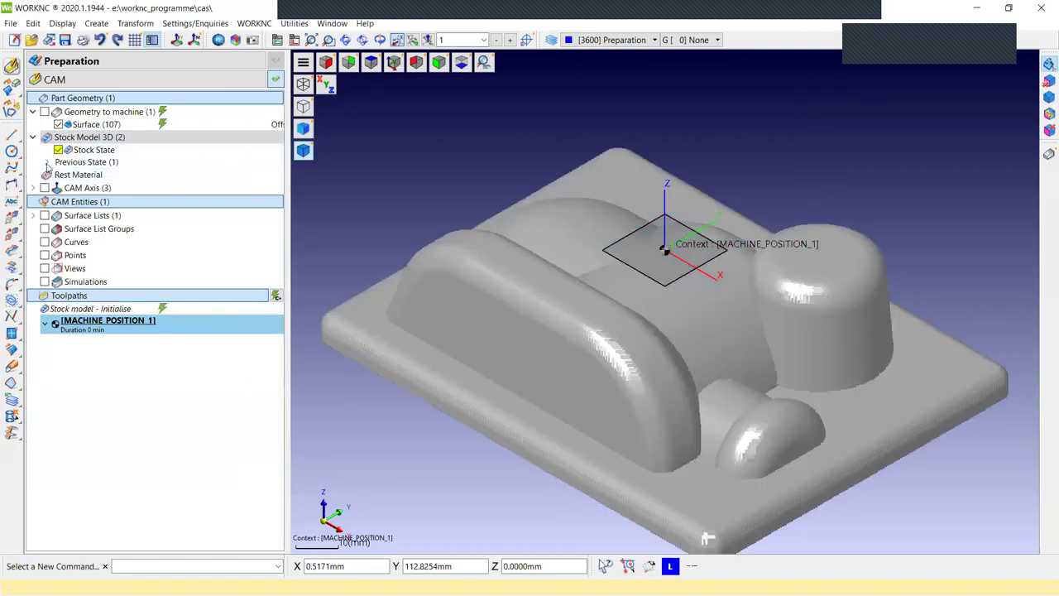
{"action": "right_click", "coordinate": [109, 142]}
{"action": "left_click", "coordinate": [207, 147]}
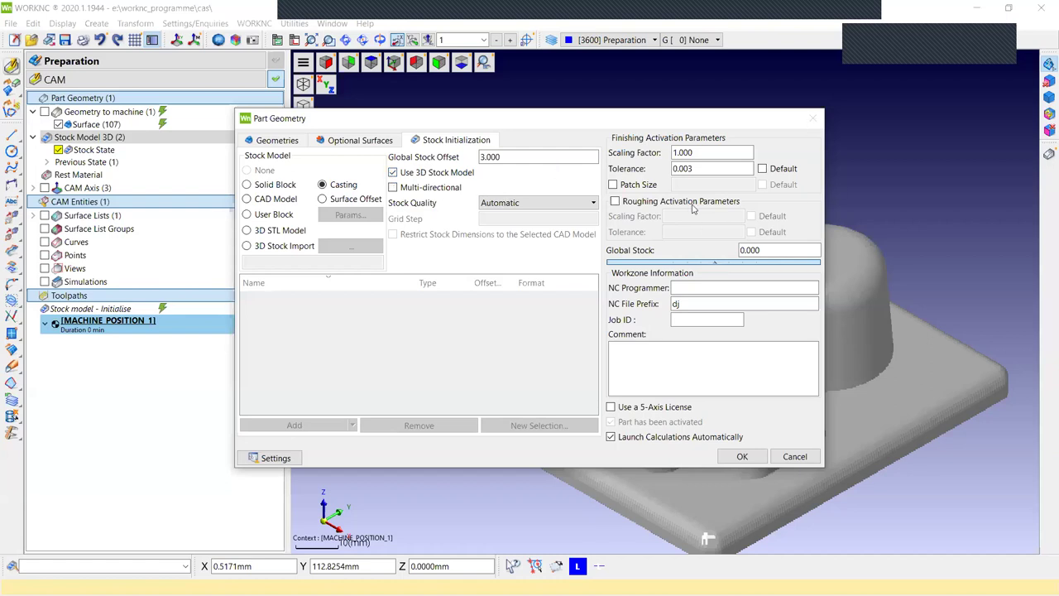
{"action": "left_click", "coordinate": [794, 457]}
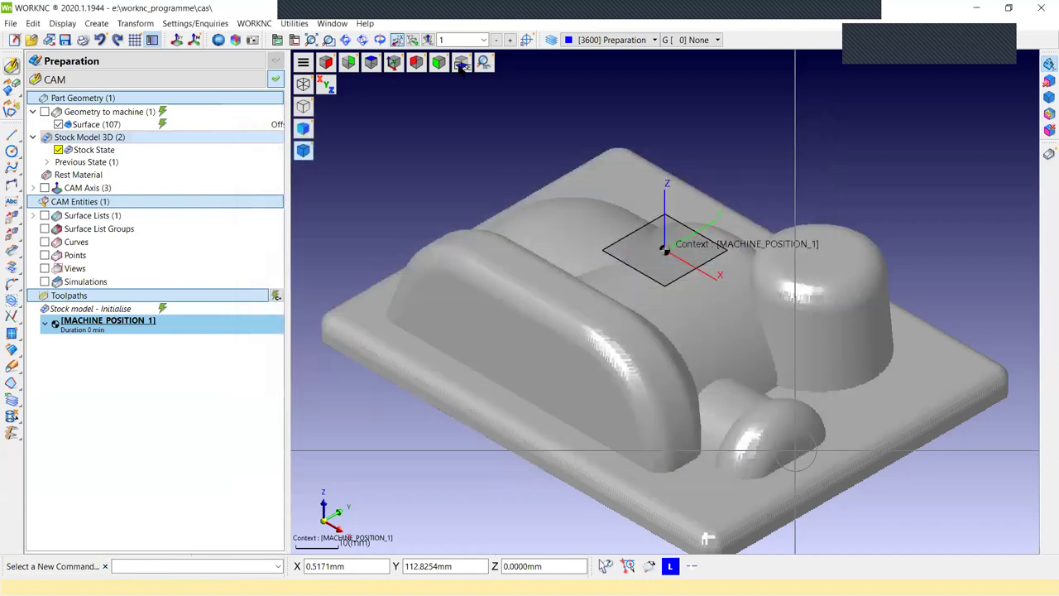
{"action": "left_click", "coordinate": [364, 41]}
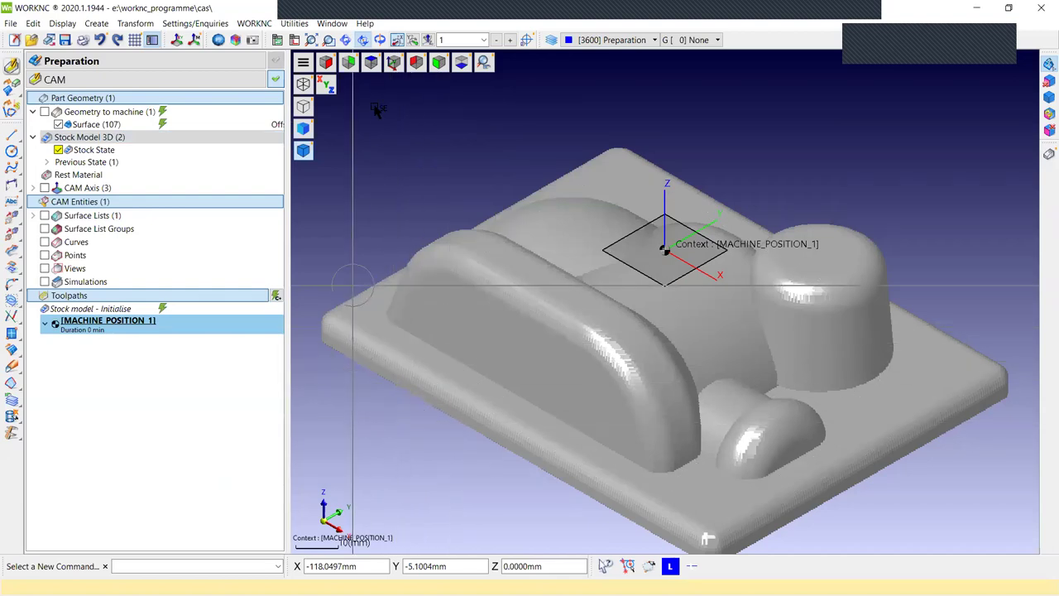
{"action": "left_click", "coordinate": [346, 43]}
{"action": "left_click_drag", "start_coordinate": [359, 244], "coordinate": [381, 249]}
Enable the Multi-directional option for the casting stock and apply the initialization again.
{"action": "right_click", "coordinate": [97, 137]}
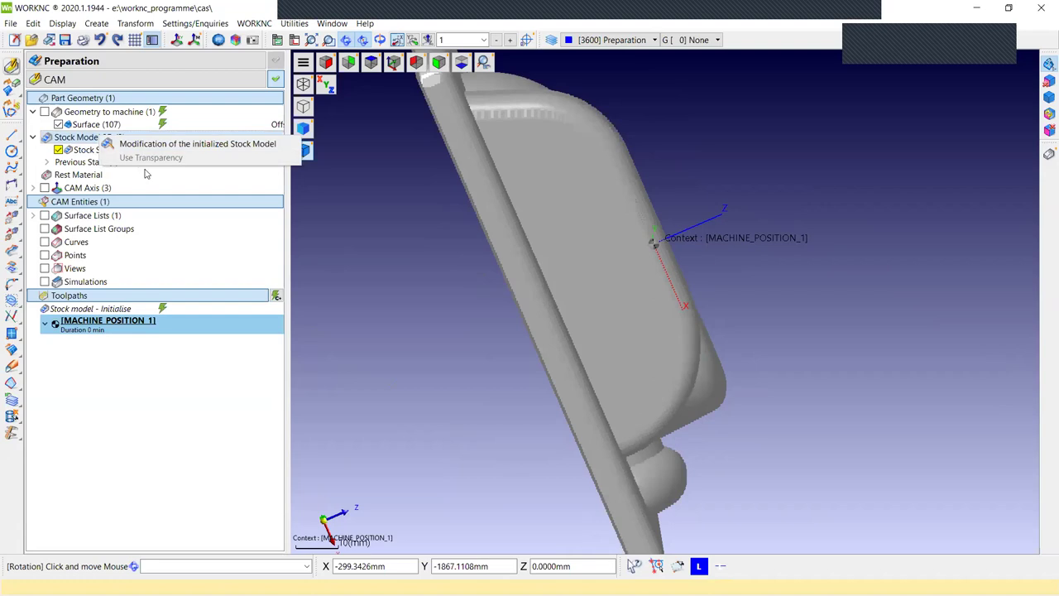
{"action": "left_click", "coordinate": [174, 142]}
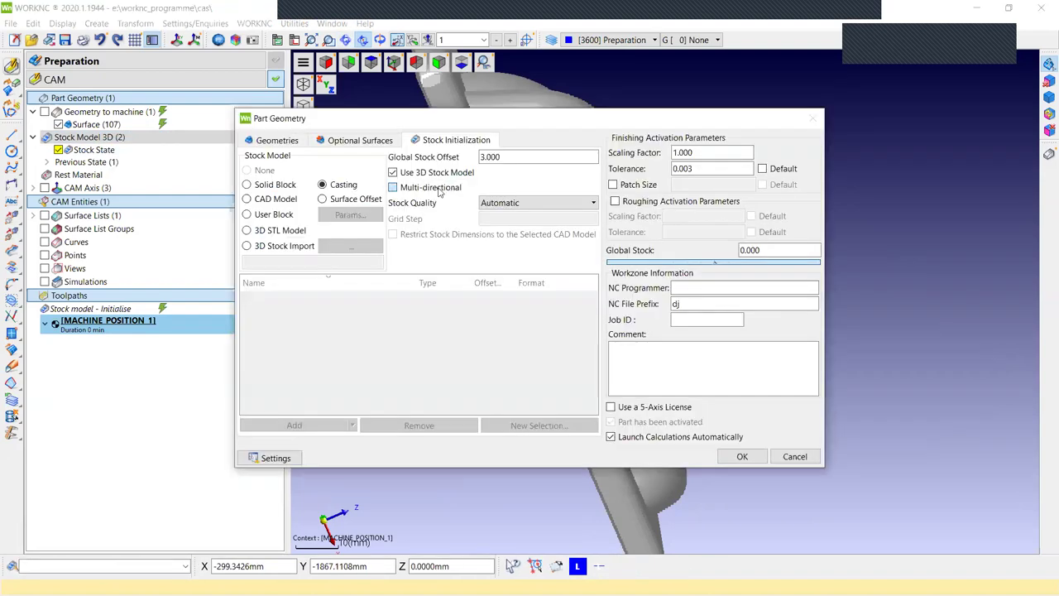
{"action": "left_click", "coordinate": [739, 457]}
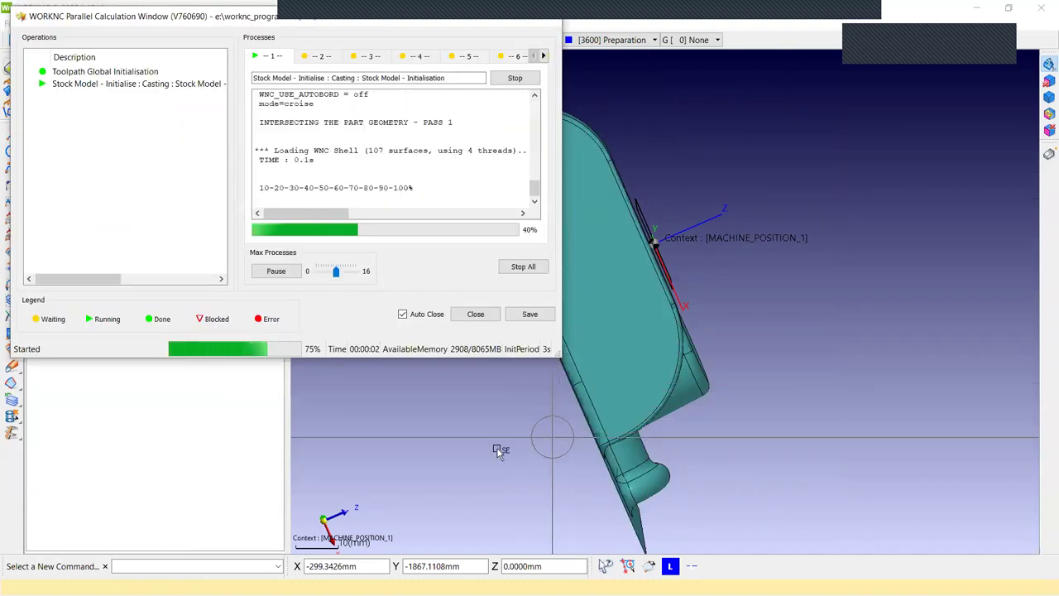
Examine the part's underside and display the Initial entry of the stock model's previous states.
{"action": "left_click", "coordinate": [346, 40]}
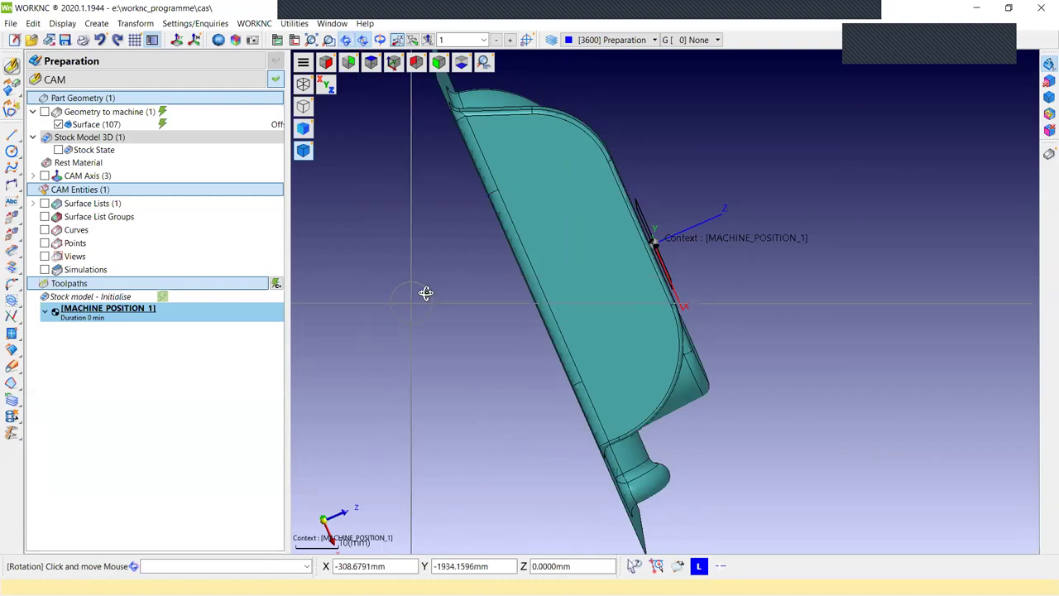
{"action": "left_click_drag", "start_coordinate": [426, 292], "coordinate": [548, 199]}
{"action": "left_click_drag", "start_coordinate": [587, 344], "coordinate": [885, 300]}
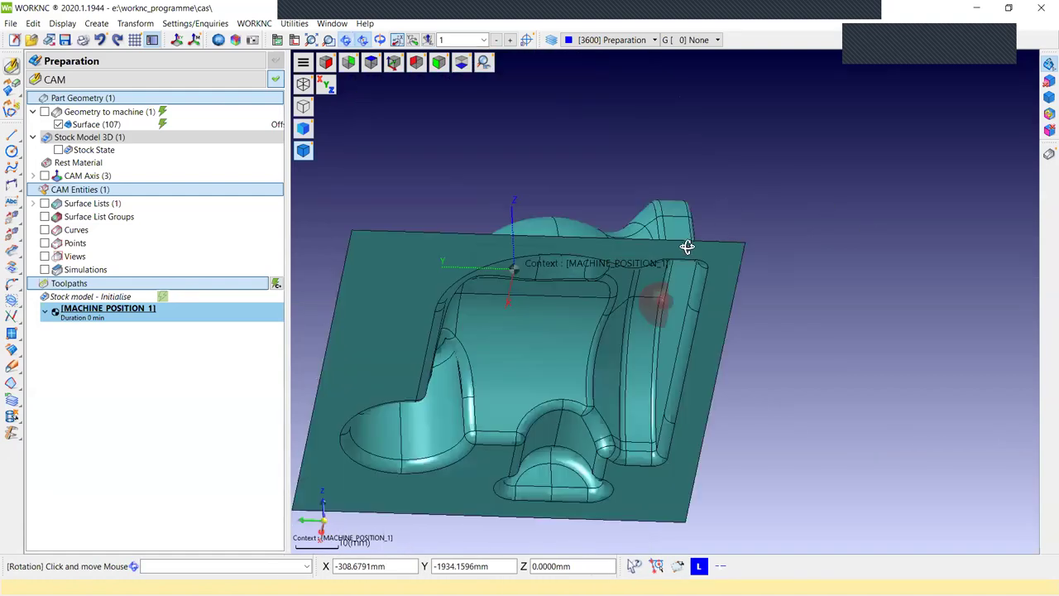
{"action": "left_click_drag", "start_coordinate": [686, 246], "coordinate": [676, 281]}
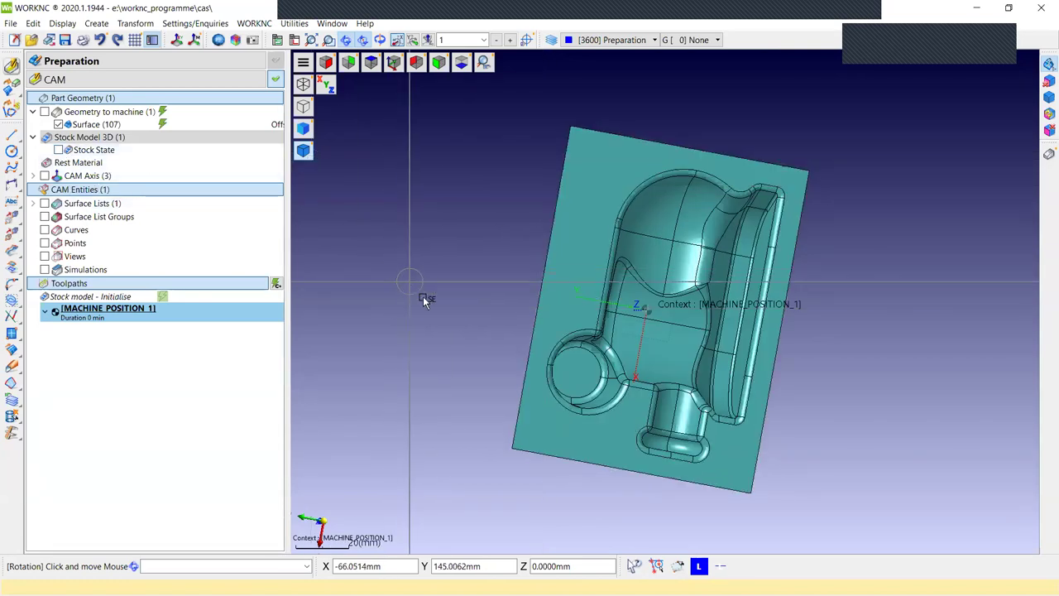
{"action": "middle_click_drag", "start_coordinate": [497, 217], "coordinate": [444, 226]}
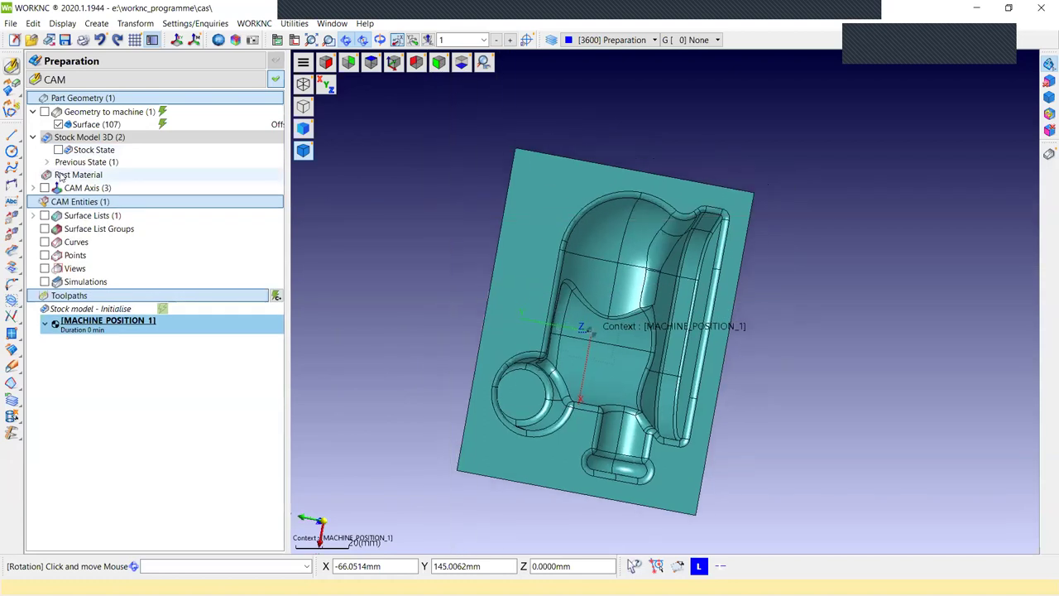
{"action": "left_click", "coordinate": [47, 163]}
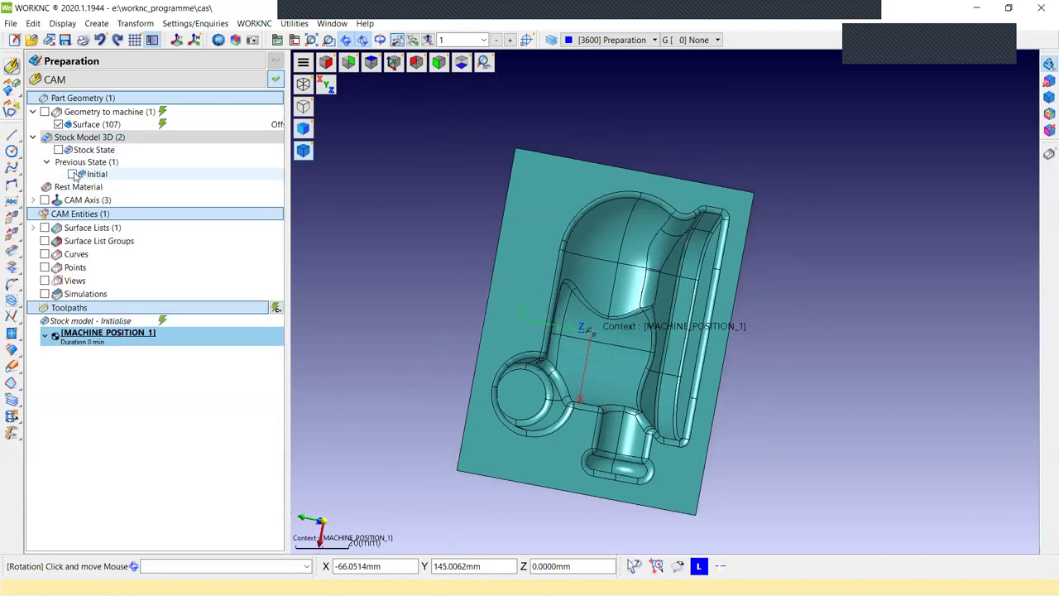
{"action": "left_click", "coordinate": [72, 174]}
{"action": "middle_click_drag", "start_coordinate": [863, 316], "coordinate": [449, 135]}
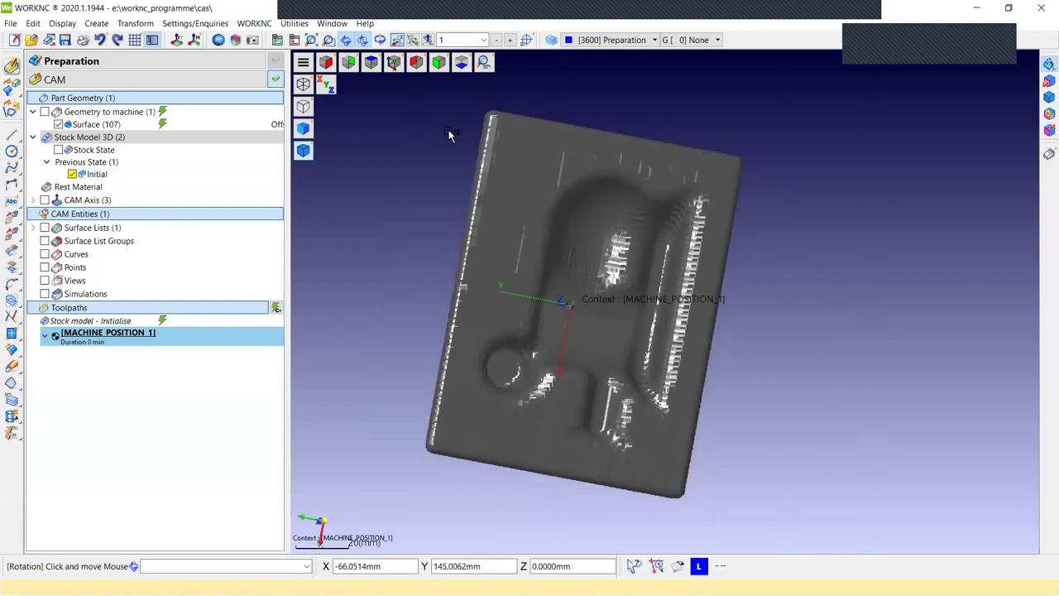
Inspect the upper side and underside of the multi-directional casting stock.
{"action": "left_click", "coordinate": [394, 63]}
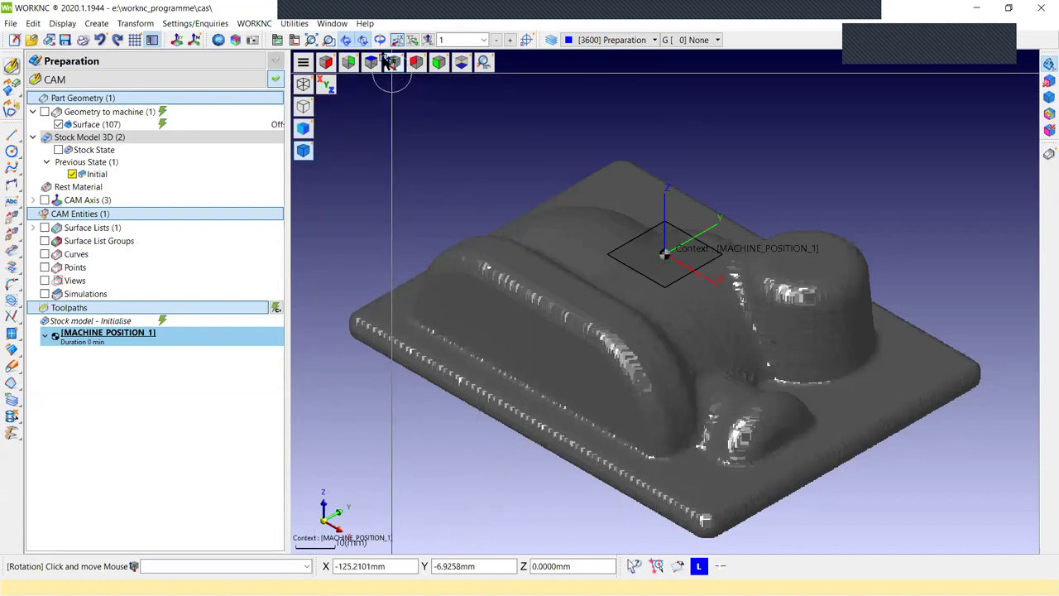
{"action": "left_click", "coordinate": [497, 486]}
{"action": "left_click_drag", "start_coordinate": [497, 486], "coordinate": [505, 260]}
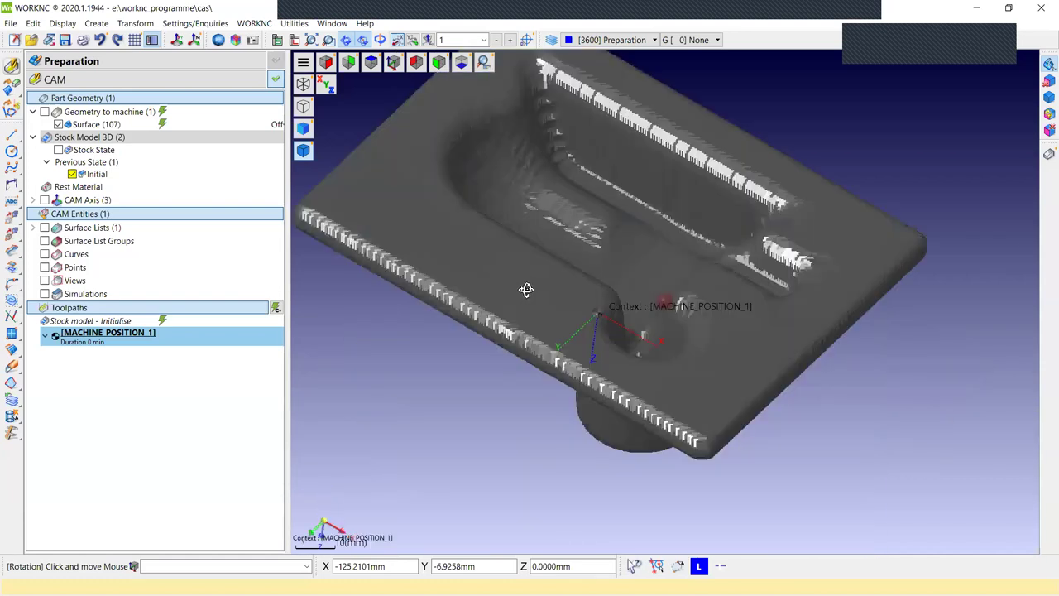
{"action": "left_click_drag", "start_coordinate": [608, 312], "coordinate": [715, 322]}
{"action": "left_click_drag", "start_coordinate": [839, 324], "coordinate": [487, 320]}
{"action": "left_click_drag", "start_coordinate": [382, 522], "coordinate": [402, 525]}
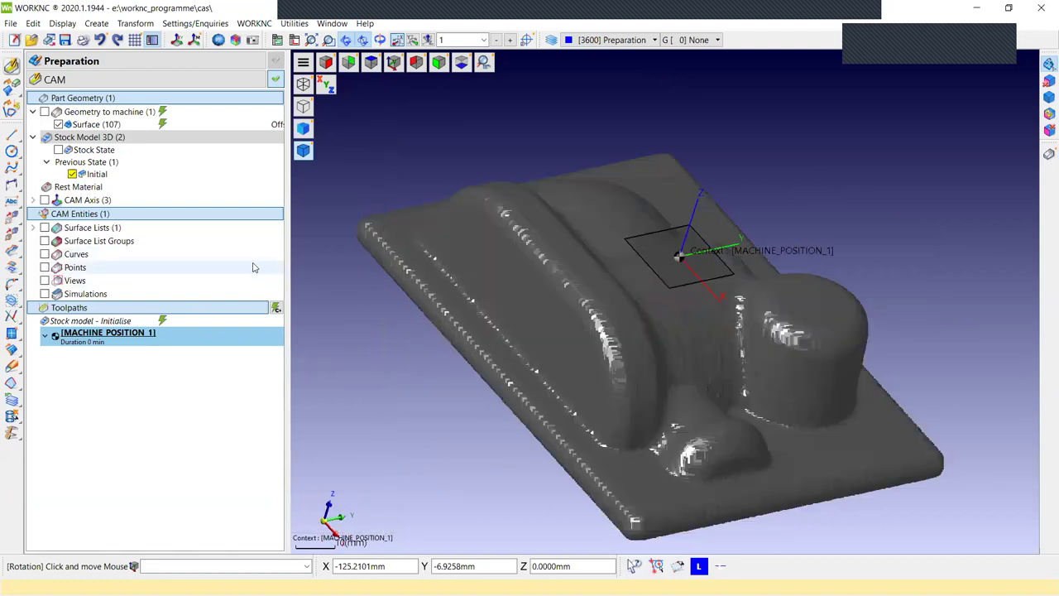
Set the stock model type to User Block with a 125 x 94 x 30 cube, and apply the stock initialization.
{"action": "double_click", "coordinate": [112, 138]}
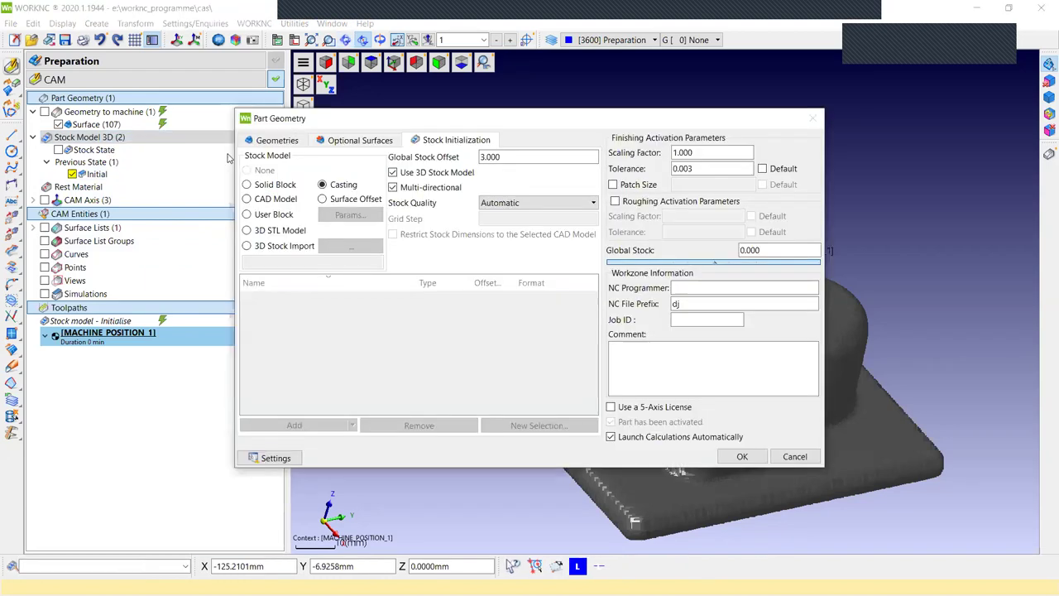
{"action": "left_click", "coordinate": [263, 214]}
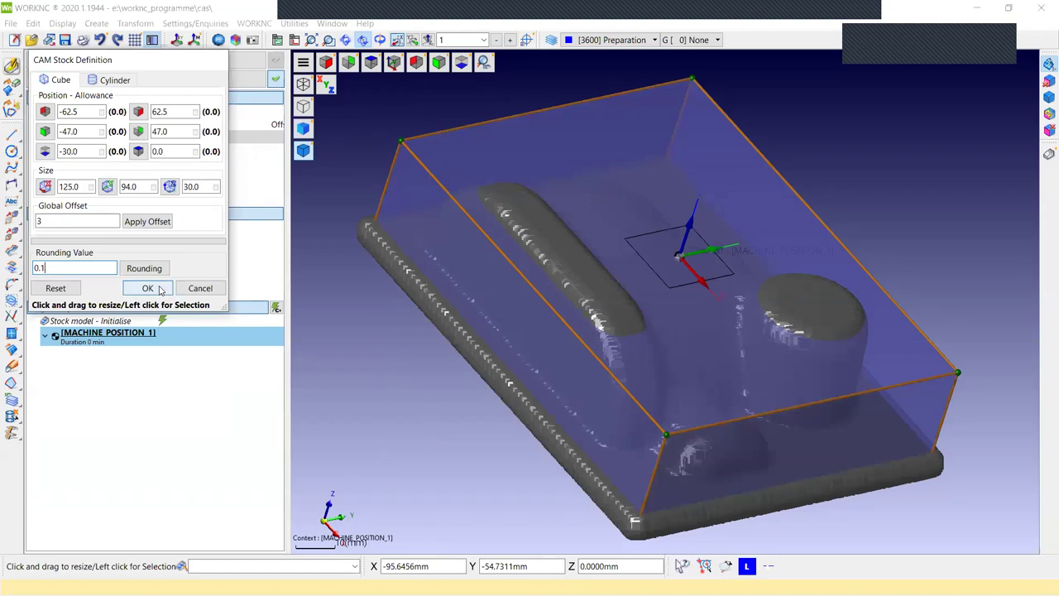
{"action": "key", "text": "Return"}
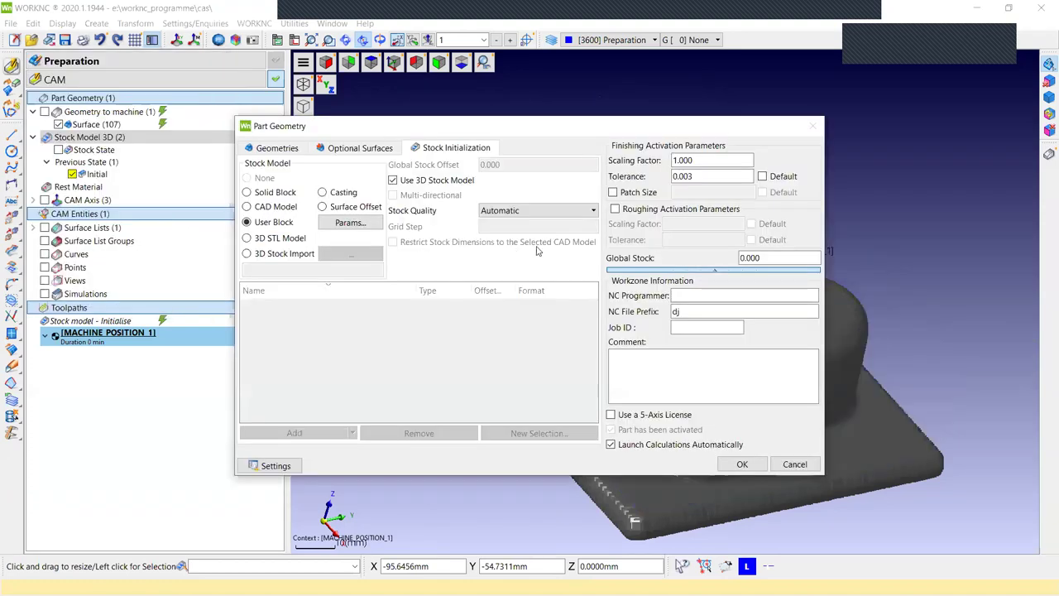
{"action": "left_click", "coordinate": [742, 464]}
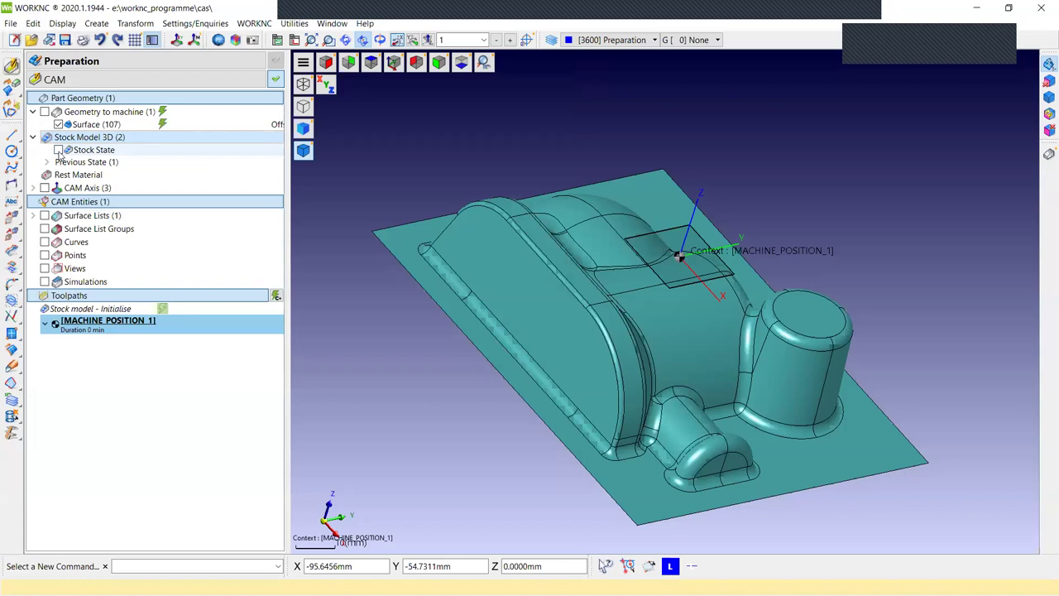
Turn on the stock state display for the user block and collapse the 3D stock model group.
{"action": "left_click", "coordinate": [33, 137]}
{"action": "left_click", "coordinate": [33, 138]}
{"action": "middle_click_drag", "start_coordinate": [786, 383], "coordinate": [480, 347]}
{"action": "left_click", "coordinate": [58, 150]}
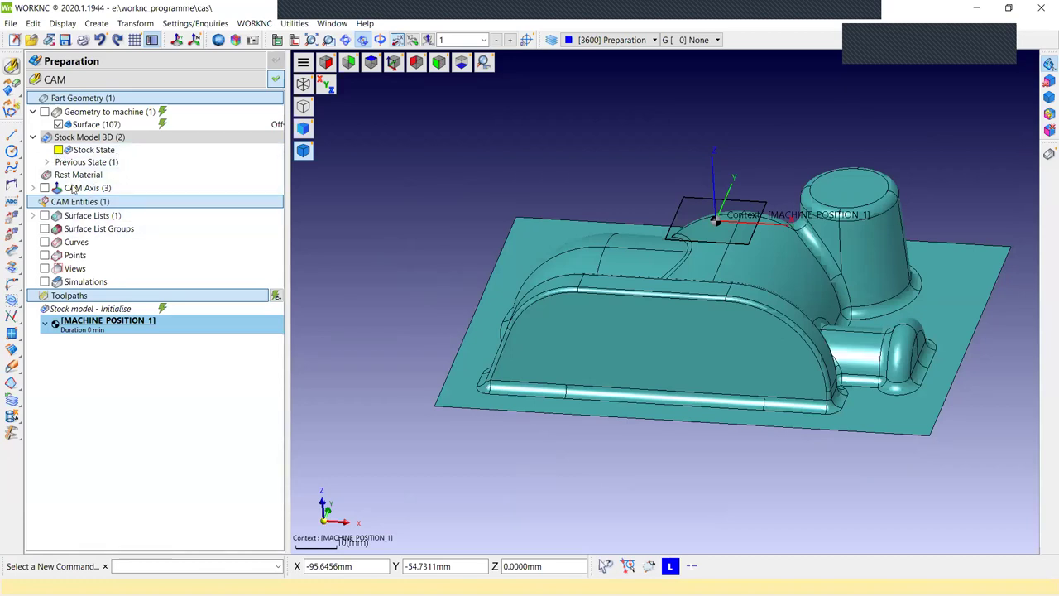
{"action": "double_click", "coordinate": [71, 138]}
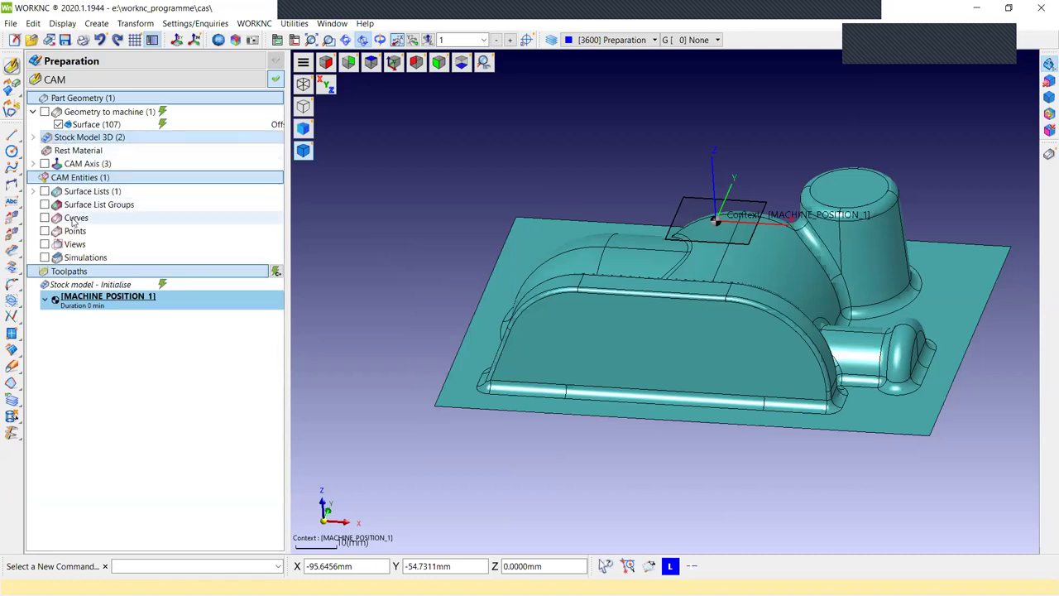
Create a new Global Rough/Rerough toolpath under MACHINE POSITION 1.
{"action": "right_click", "coordinate": [94, 345]}
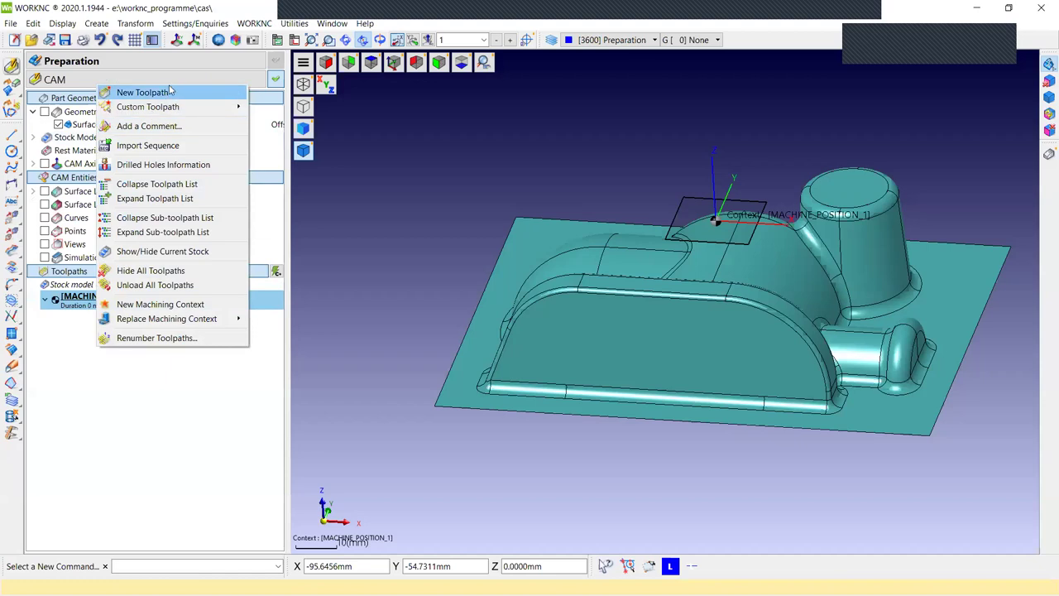
{"action": "left_click", "coordinate": [171, 92]}
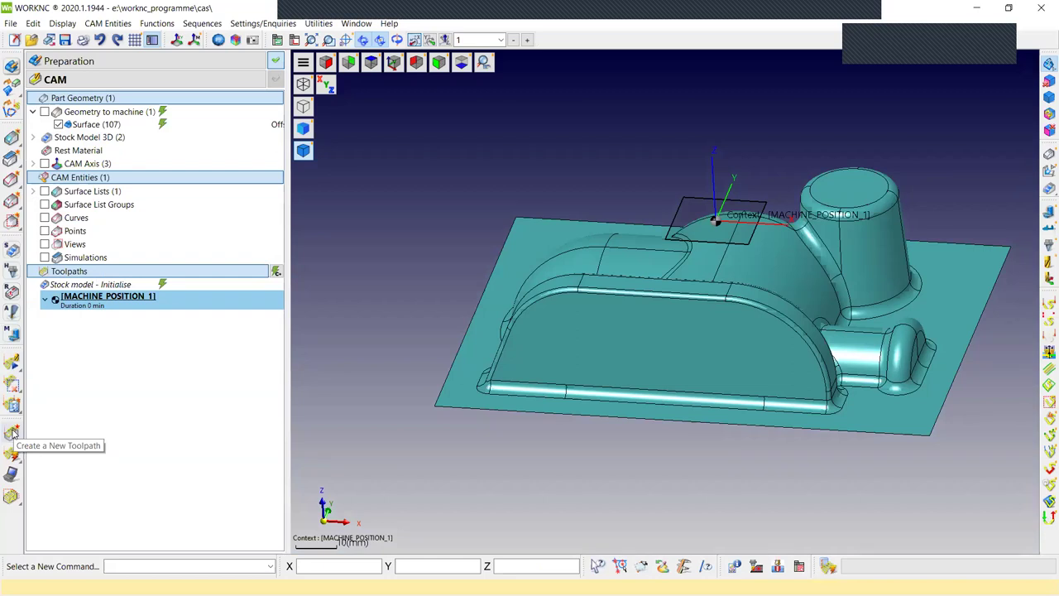
{"action": "right_click", "coordinate": [64, 102]}
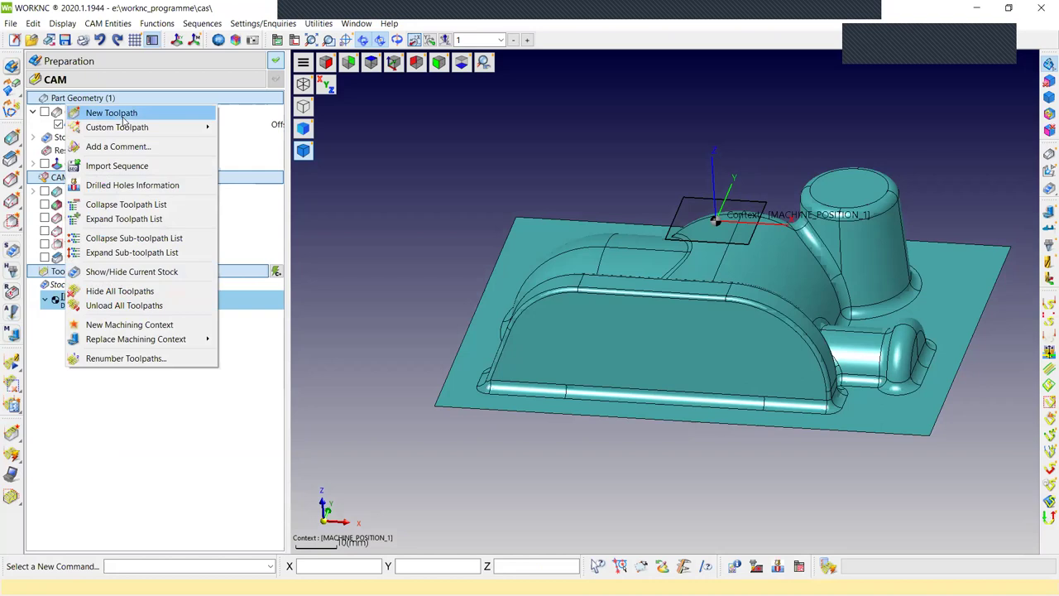
{"action": "left_click", "coordinate": [18, 437]}
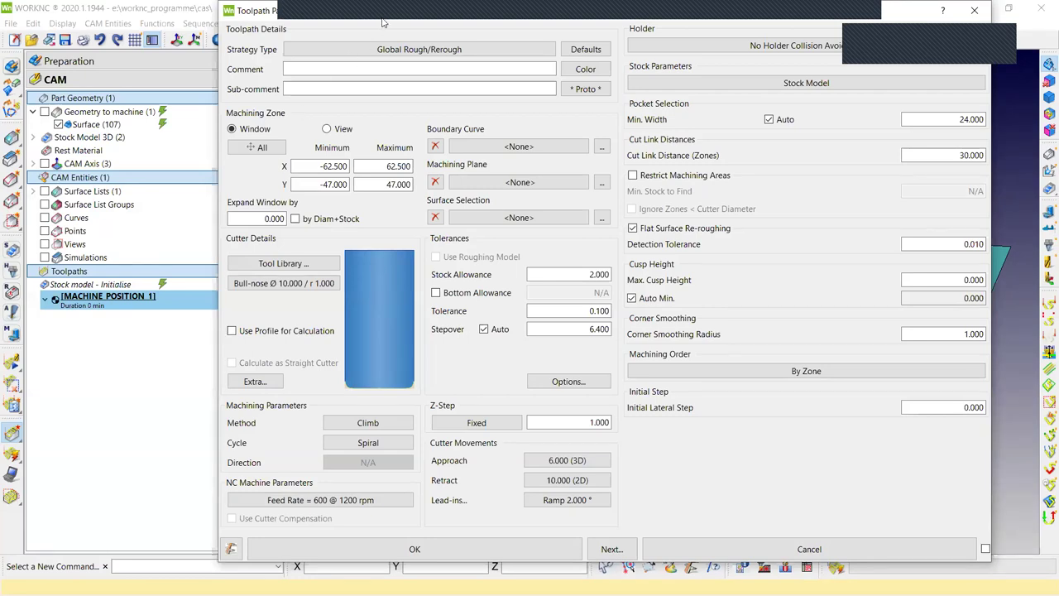
{"action": "left_click_drag", "start_coordinate": [383, 22], "coordinate": [357, 31]}
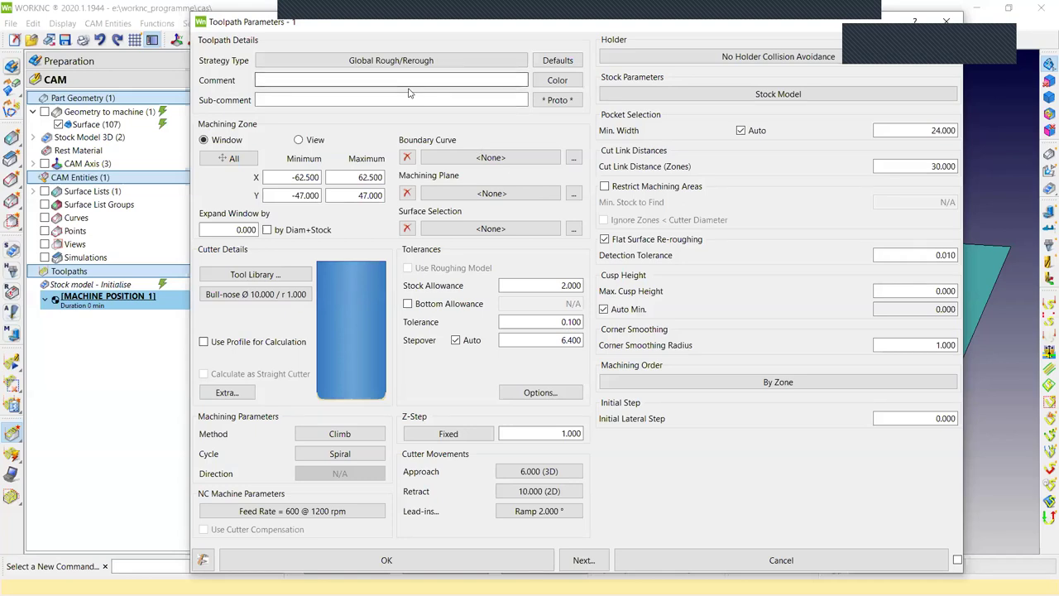
Load the D20ENDMILL cutter from the tool library into the toolpath, reviewing its stored cutting parameters.
{"action": "left_click", "coordinate": [298, 293]}
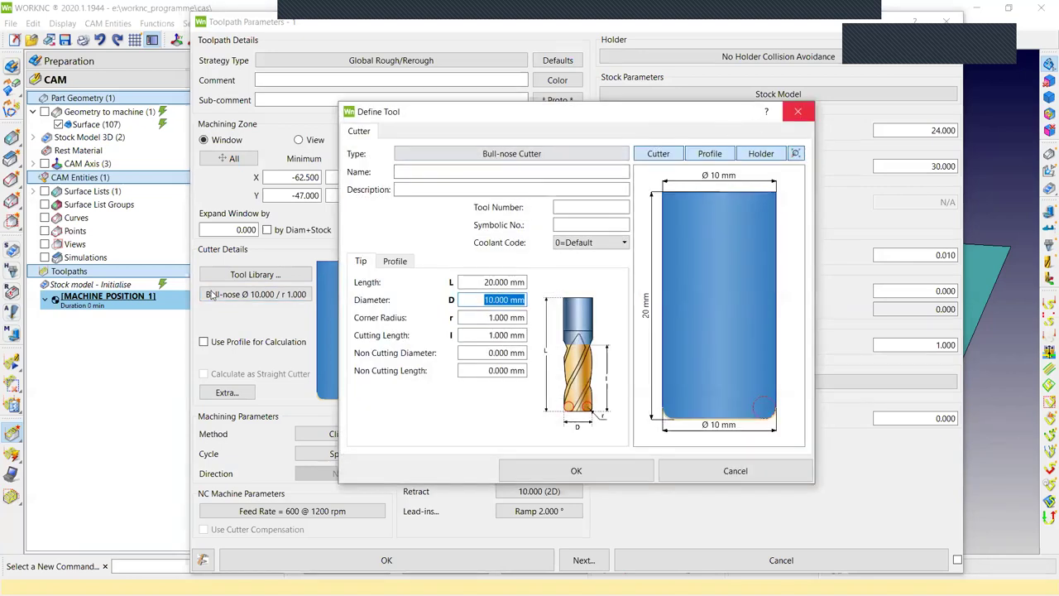
{"action": "left_click", "coordinate": [253, 275]}
{"action": "left_click", "coordinate": [248, 274]}
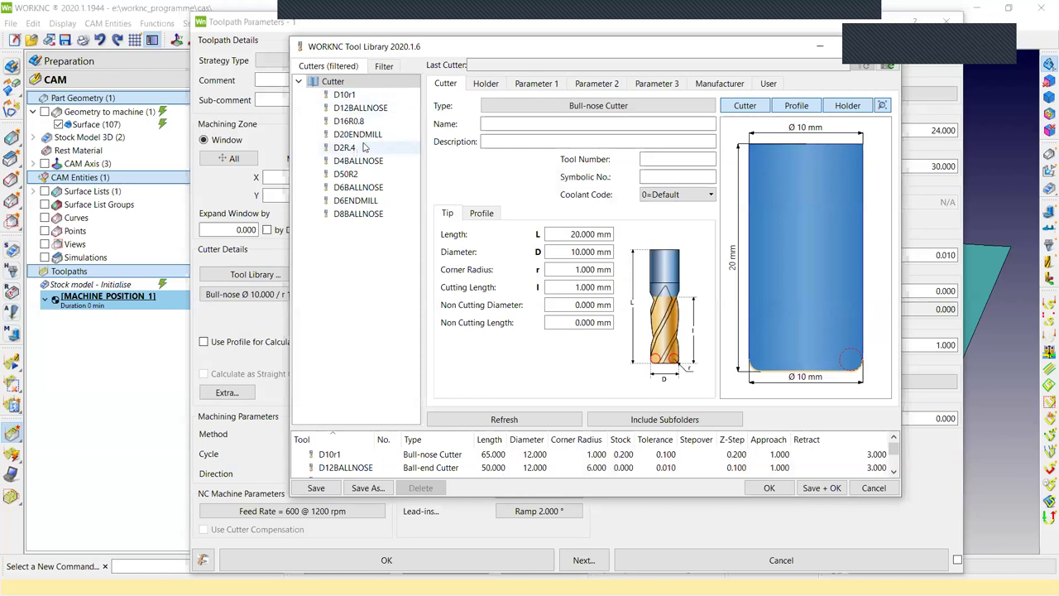
{"action": "left_click", "coordinate": [370, 136]}
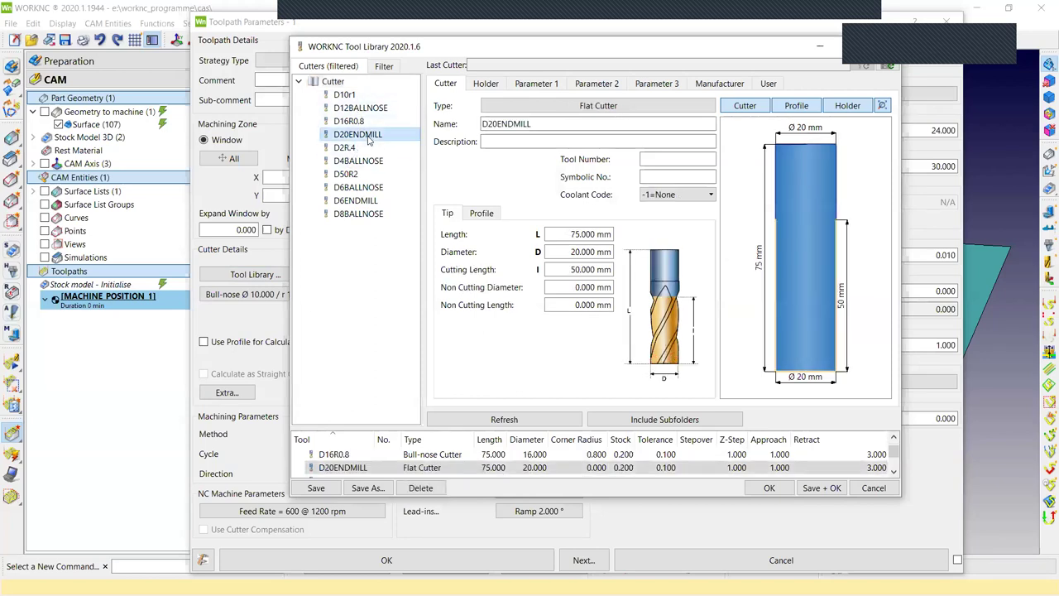
{"action": "left_click", "coordinate": [547, 86]}
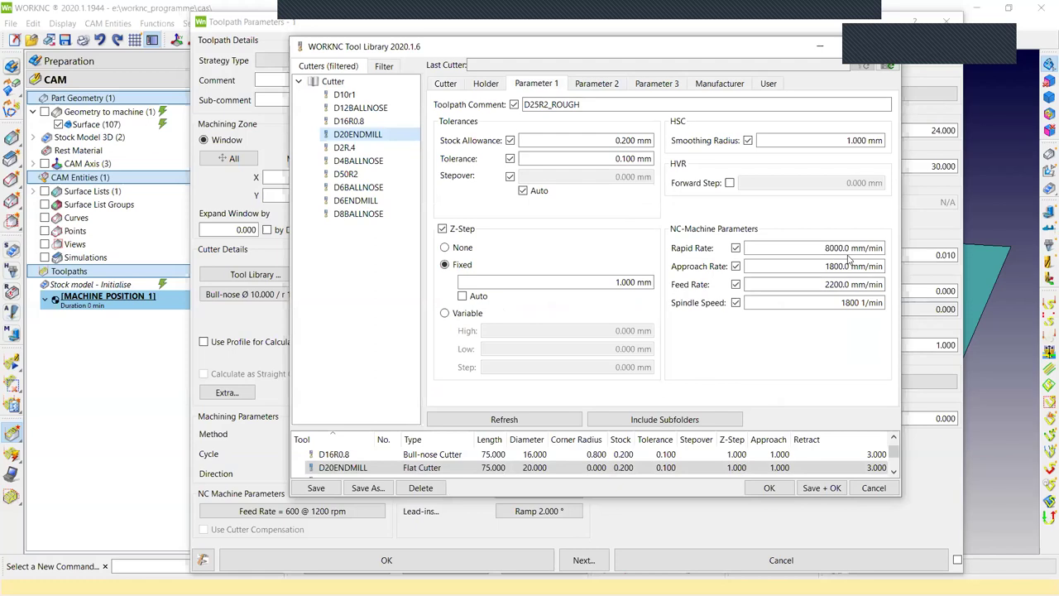
{"action": "left_click", "coordinate": [612, 85]}
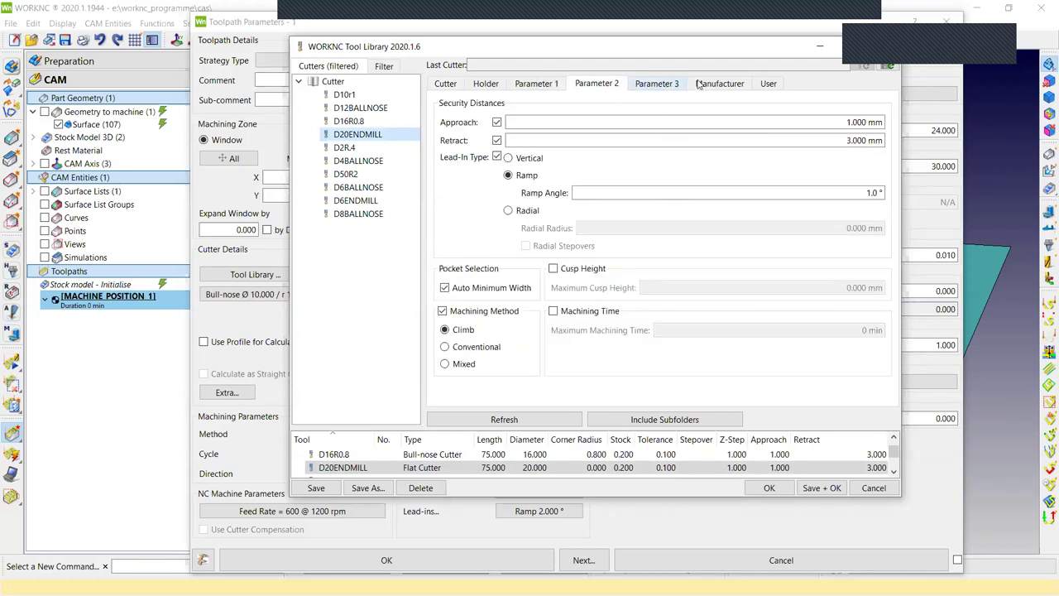
{"action": "left_click", "coordinate": [699, 86]}
{"action": "left_click", "coordinate": [768, 86]}
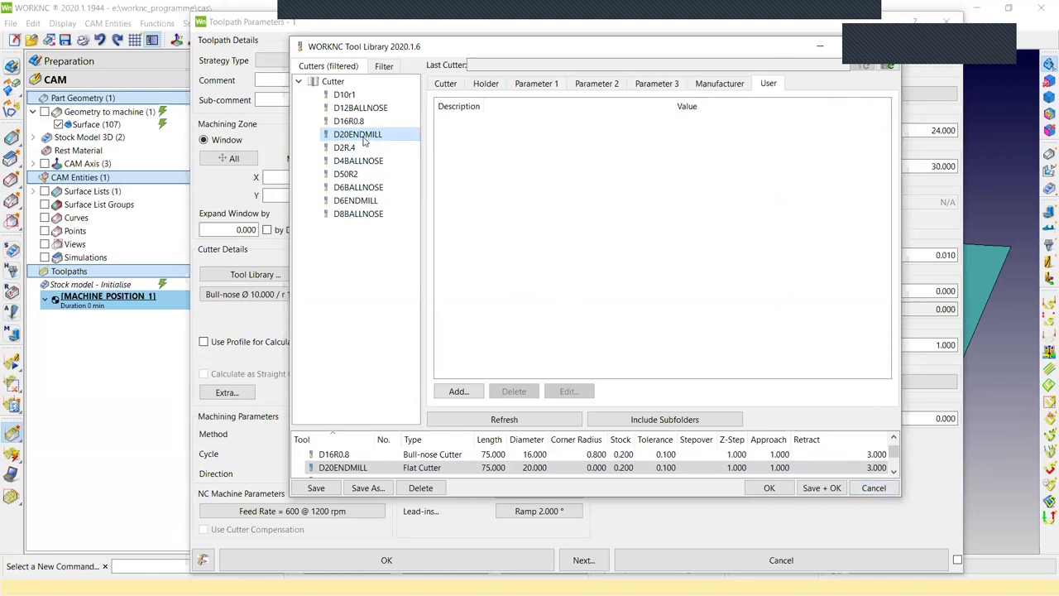
{"action": "left_click", "coordinate": [768, 488]}
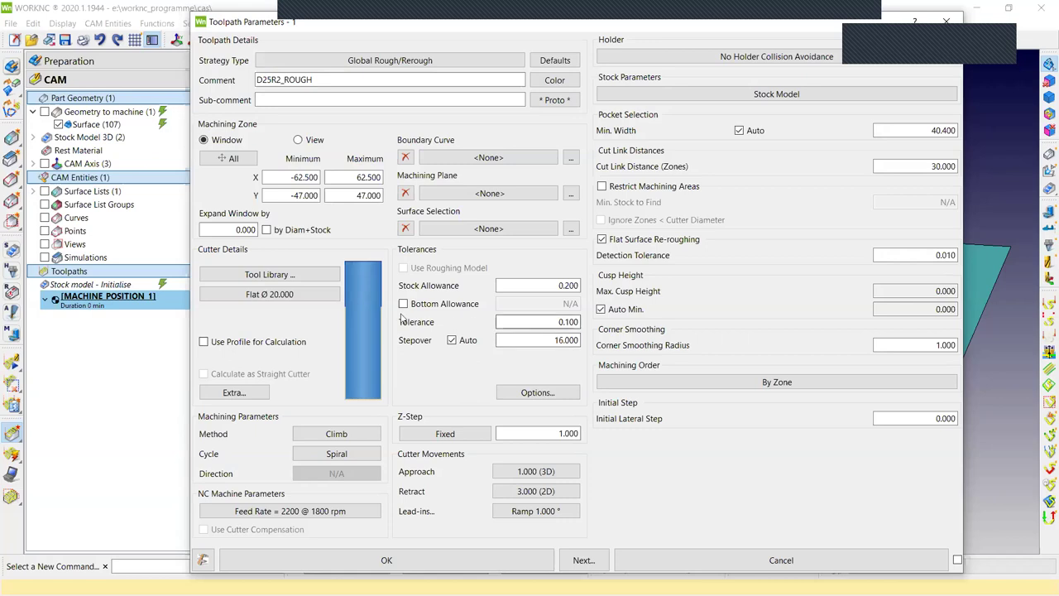
{"action": "left_click", "coordinate": [303, 279]}
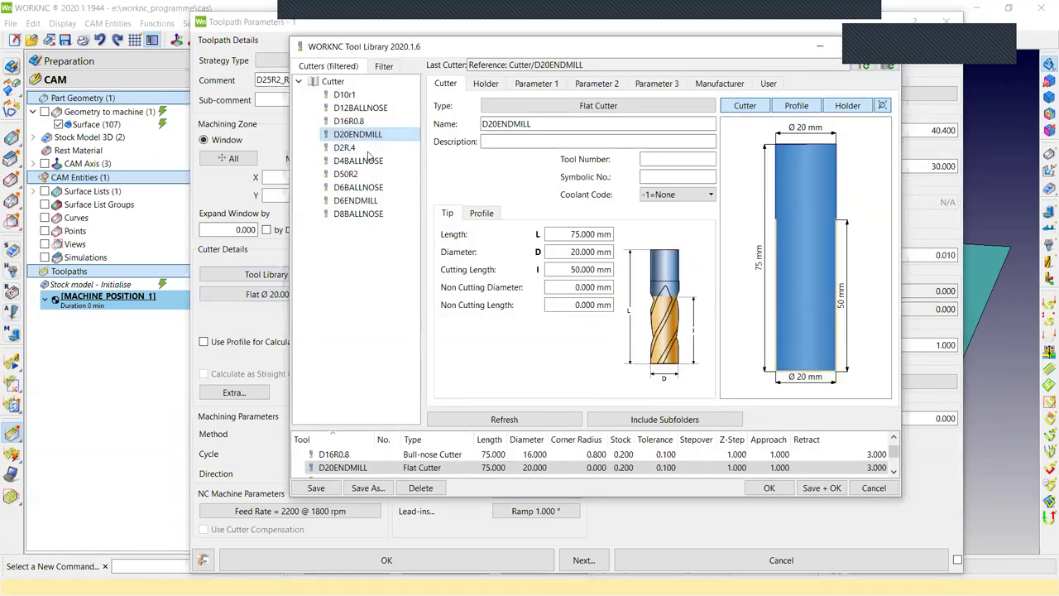
{"action": "left_click", "coordinate": [356, 108]}
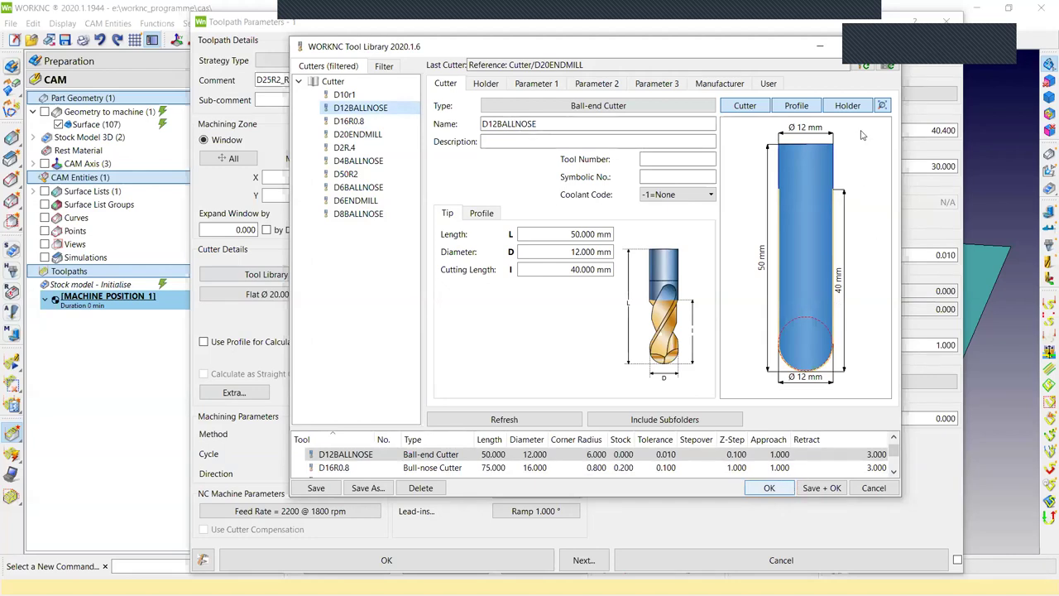
{"action": "left_click_drag", "start_coordinate": [887, 51], "coordinate": [784, 88]}
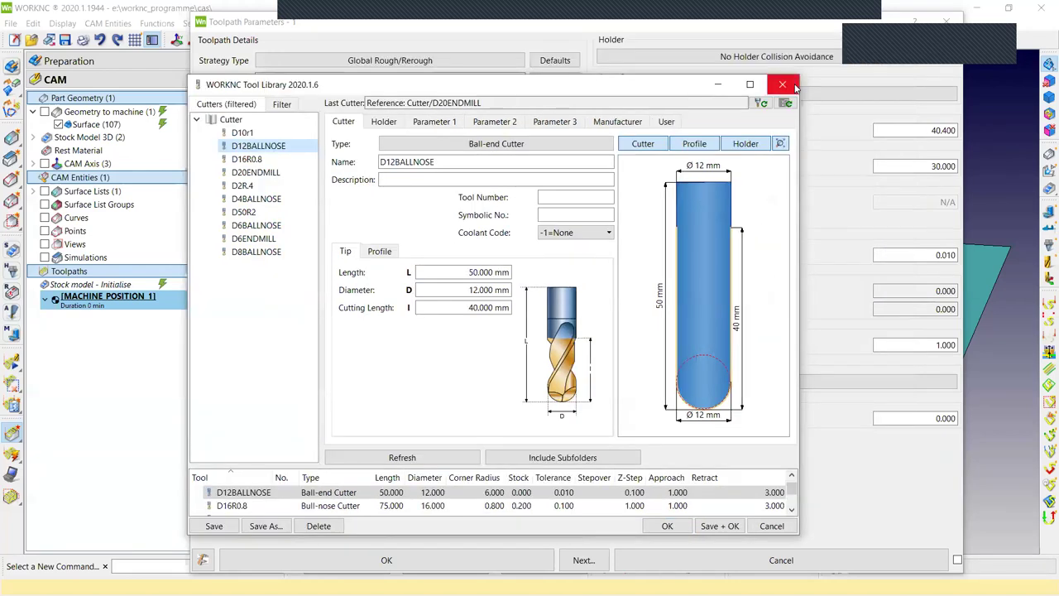
{"action": "left_click", "coordinate": [782, 85]}
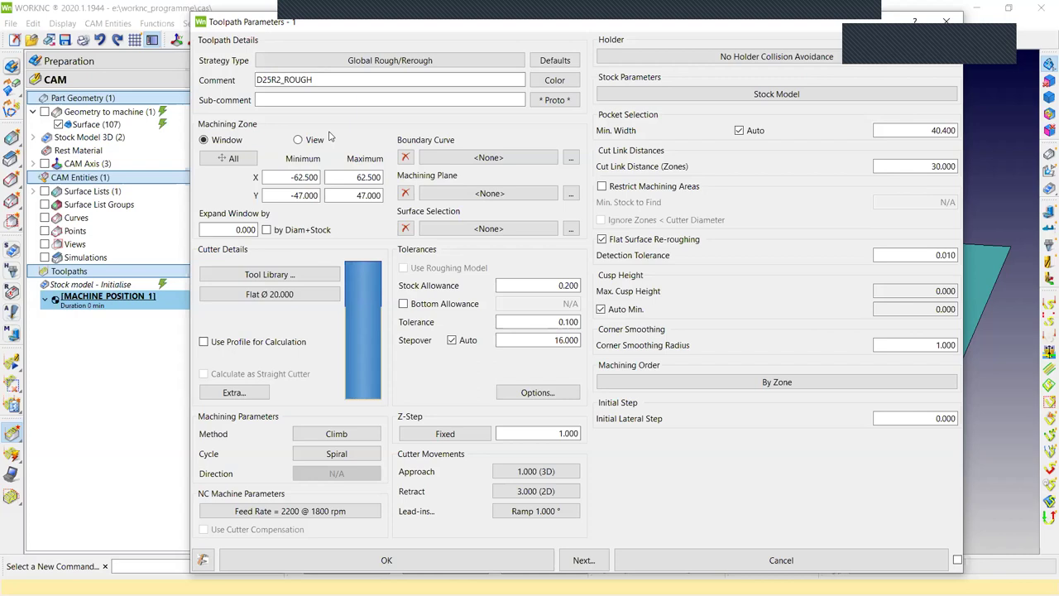
Change the toolpath's cutter to a Bull-nose type with a 25 mm diameter and 2 mm corner radius.
{"action": "left_click", "coordinate": [280, 296]}
{"action": "left_click", "coordinate": [501, 155]}
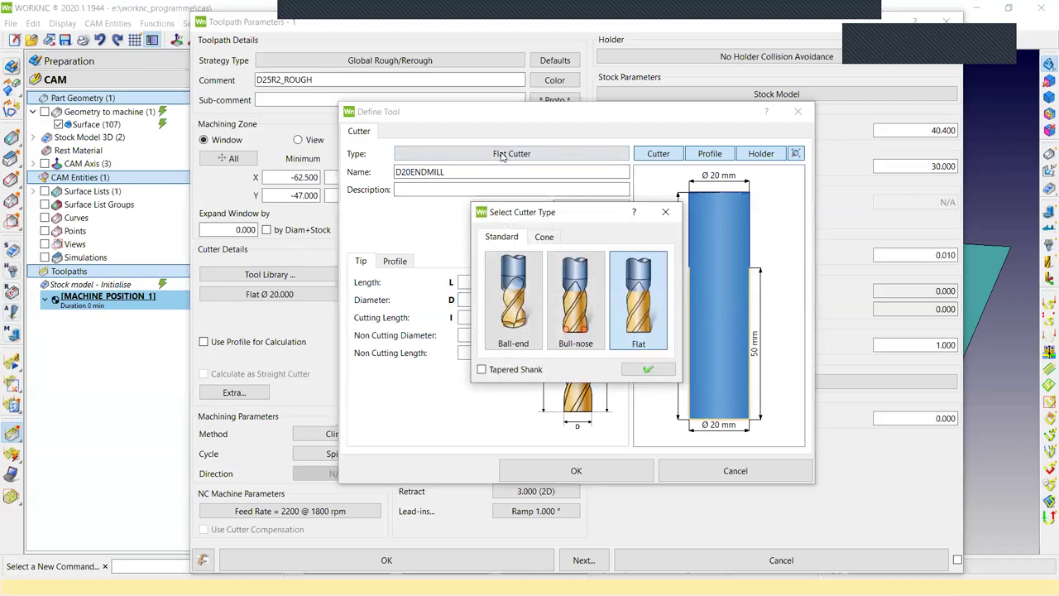
{"action": "left_click", "coordinate": [579, 306]}
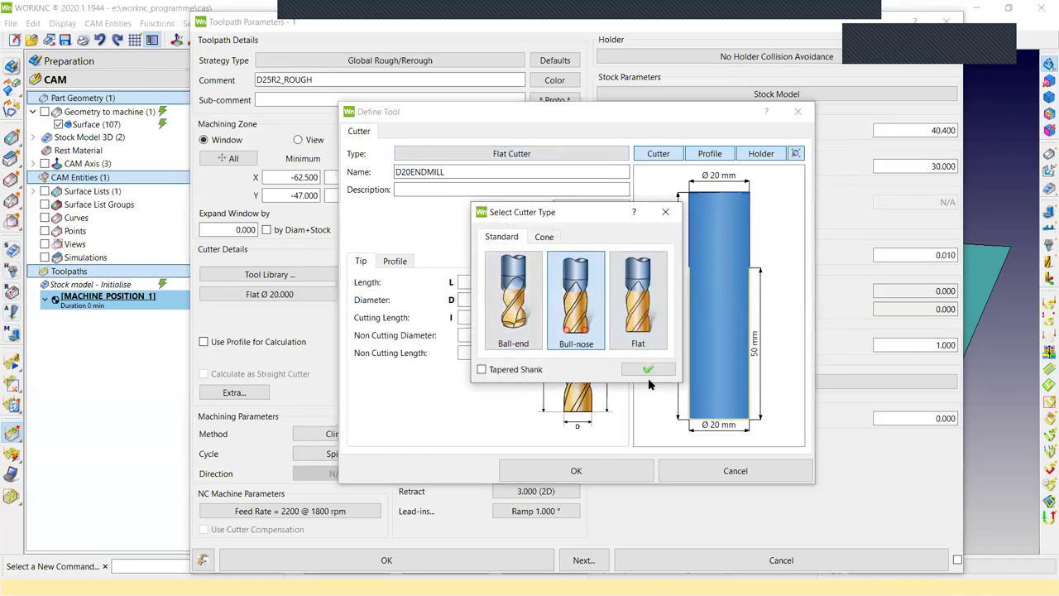
{"action": "left_click", "coordinate": [647, 370]}
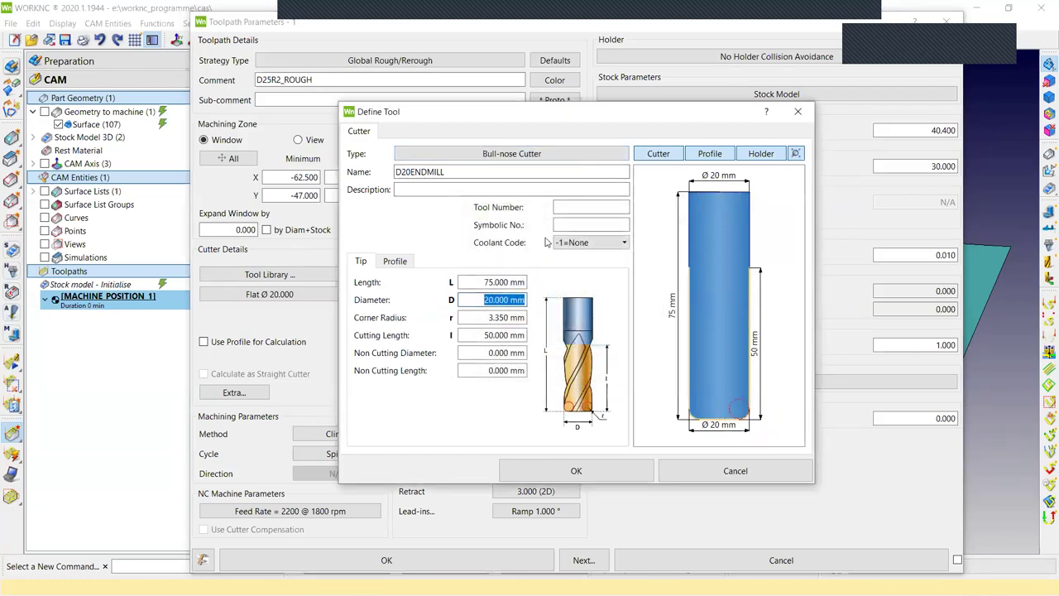
{"action": "left_click", "coordinate": [506, 300]}
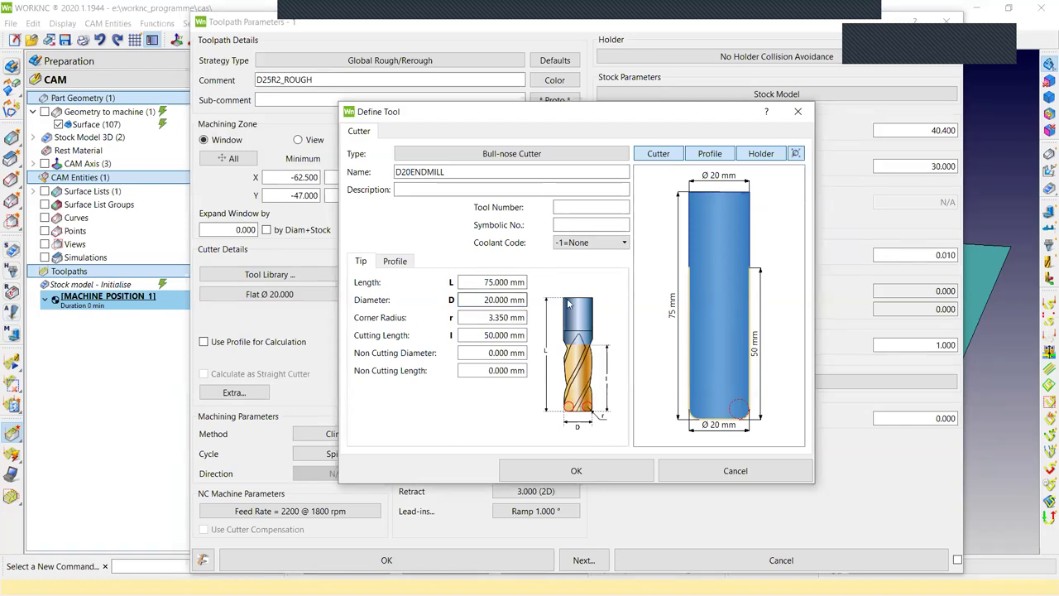
{"action": "key", "text": "ctrl+a"}
{"action": "type", "text": "25"}
{"action": "key", "text": "Tab"}
{"action": "type", "text": "2"}
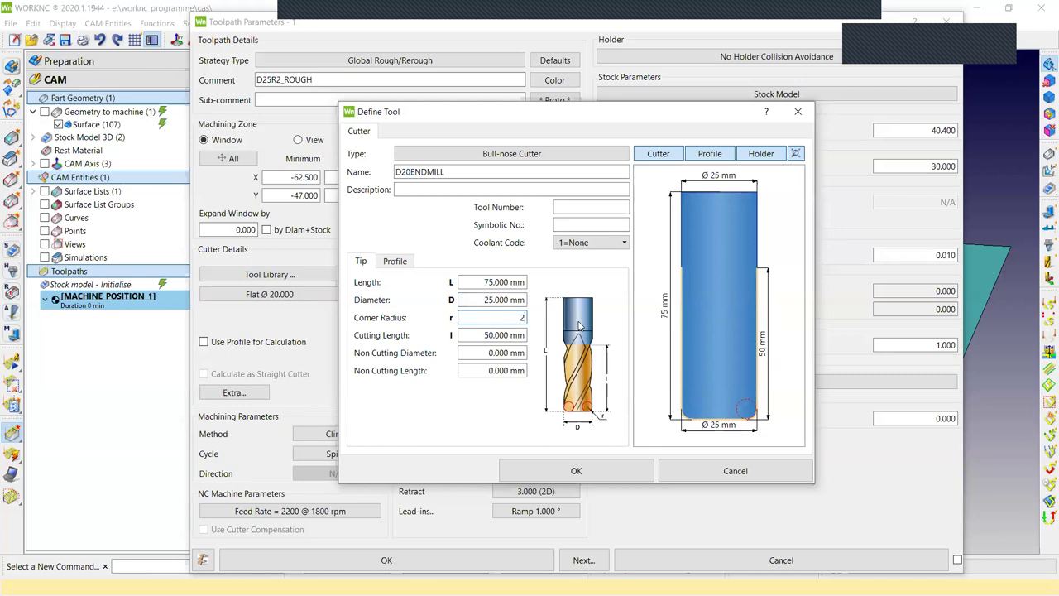
{"action": "key", "text": "Tab"}
Rename the cutter D25r2 and apply the tool definition to the toolpath.
{"action": "left_click_drag", "start_coordinate": [451, 172], "coordinate": [407, 184]}
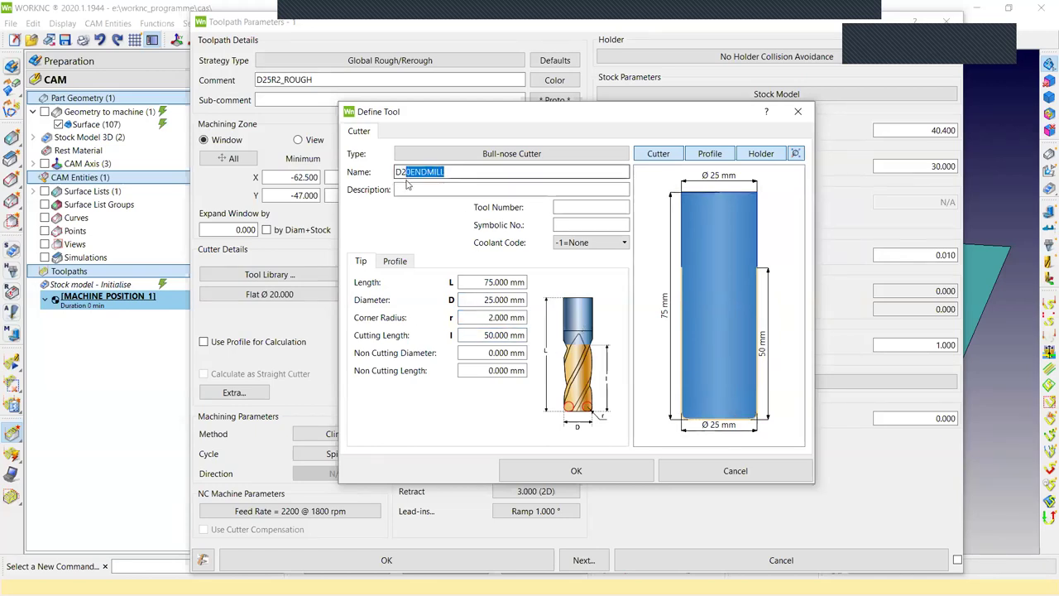
{"action": "type", "text": "5"}
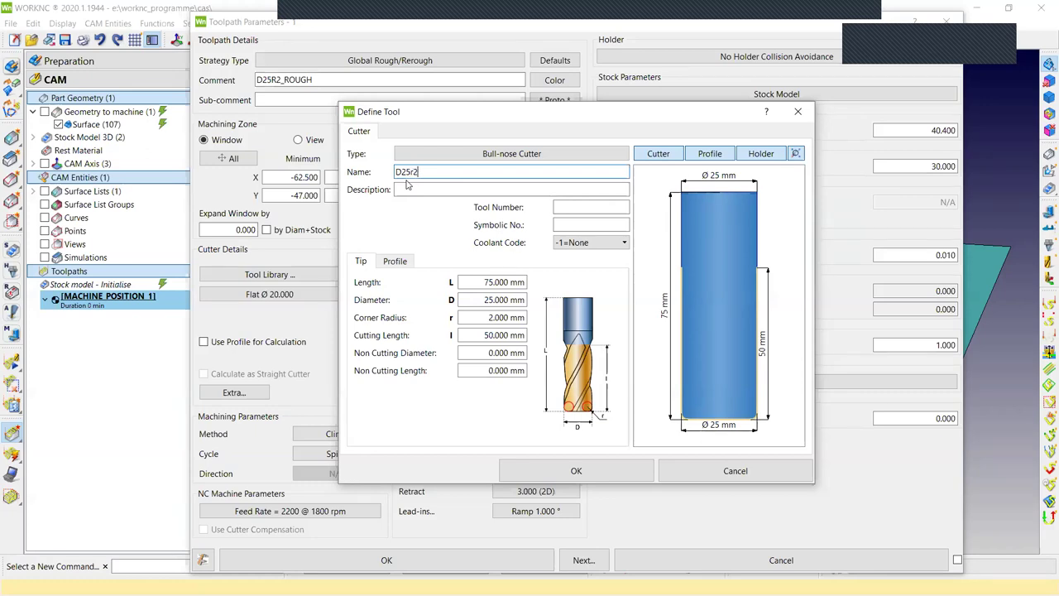
{"action": "type", "text": "r2"}
{"action": "left_click_drag", "start_coordinate": [418, 173], "coordinate": [350, 172]}
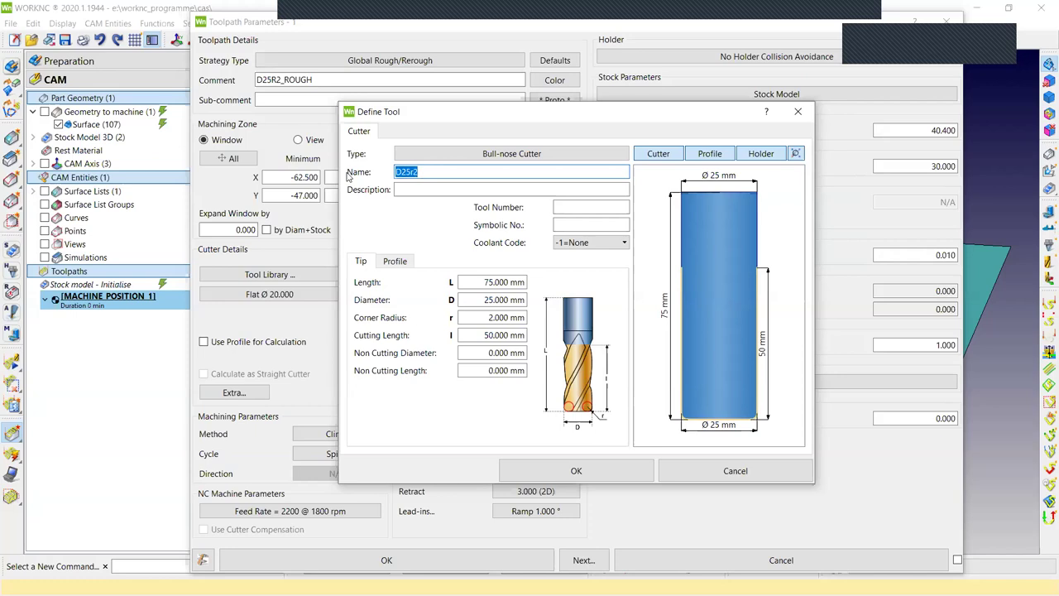
{"action": "left_click", "coordinate": [556, 469]}
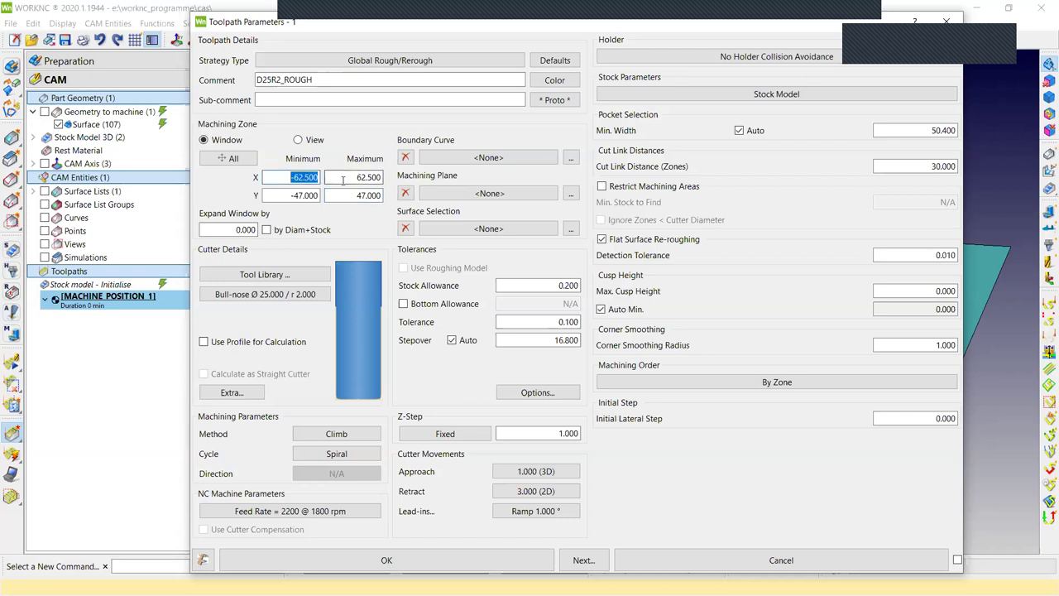
Check the minimum and maximum X and Y limits of the machining zone window.
{"action": "left_click", "coordinate": [335, 176]}
{"action": "left_click", "coordinate": [277, 195]}
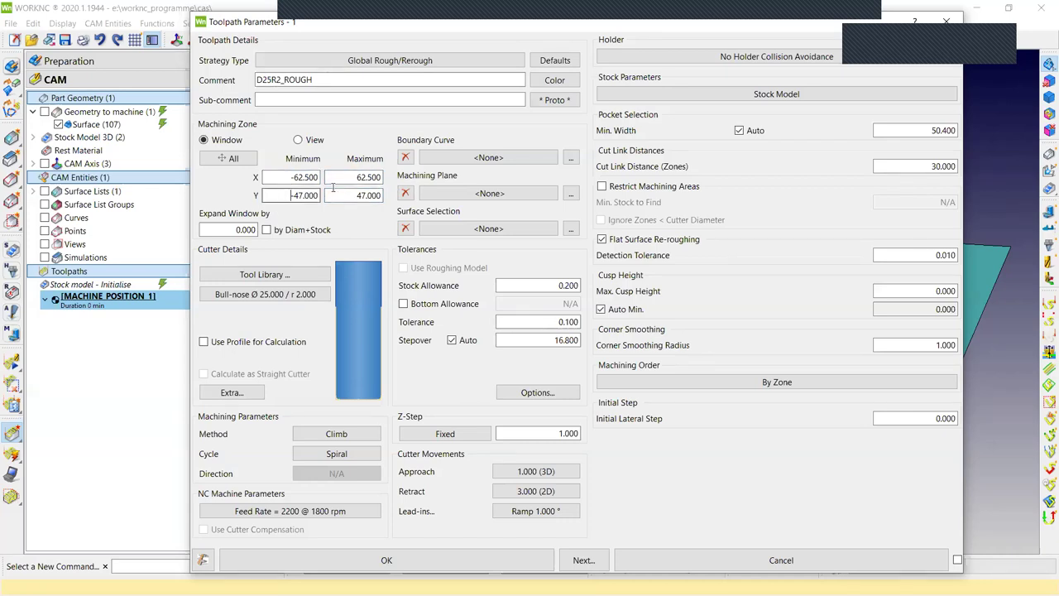
{"action": "key", "text": "Tab"}
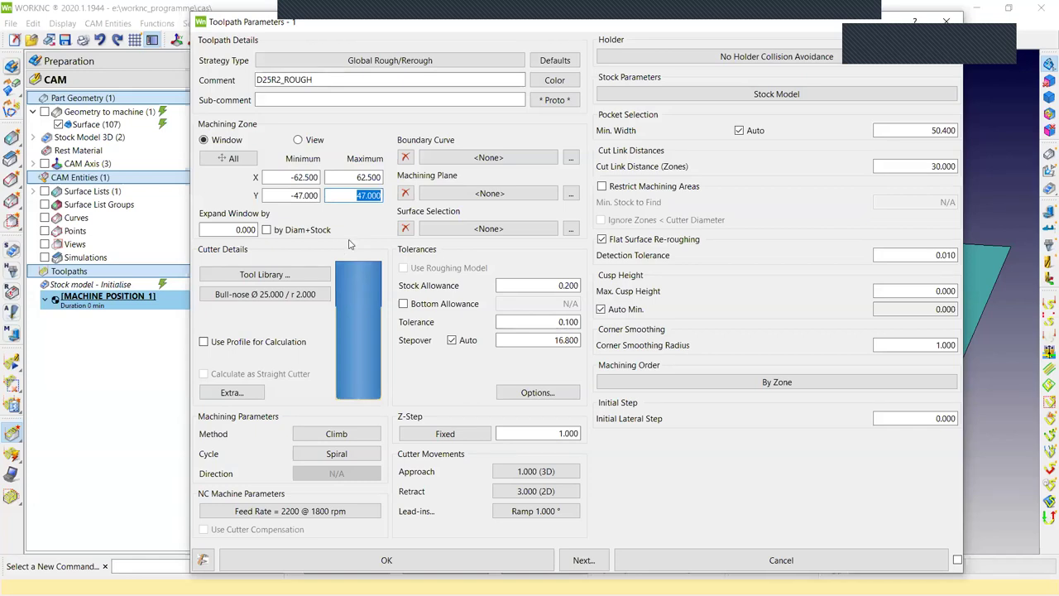
{"action": "left_click", "coordinate": [311, 177]}
{"action": "left_click", "coordinate": [335, 181]}
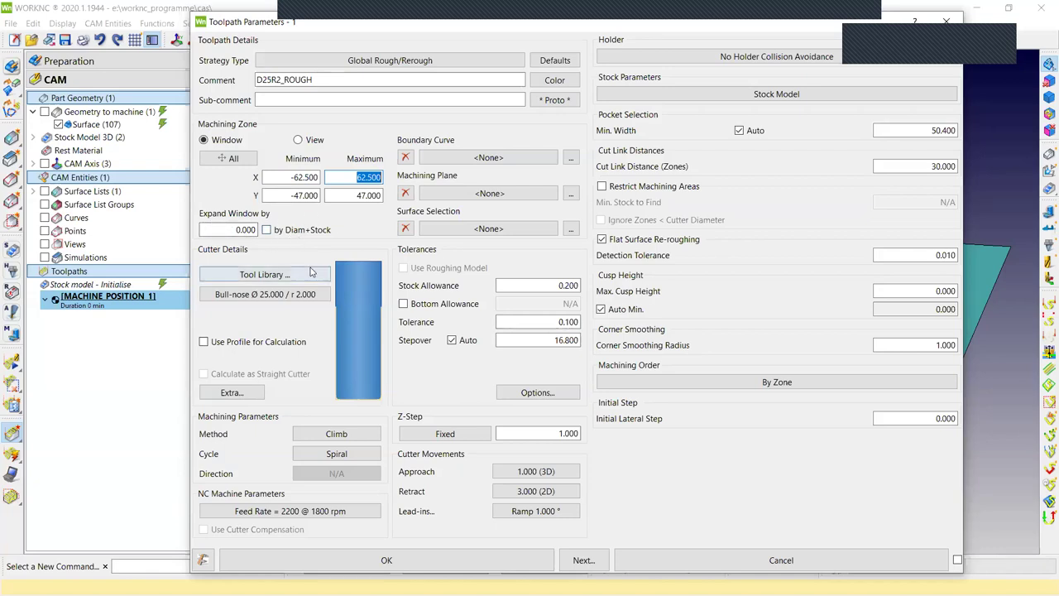
Review the Box and Lace cycles, keep the Spiral cycle and enable Always close Contours for the toolpath.
{"action": "left_click", "coordinate": [336, 434]}
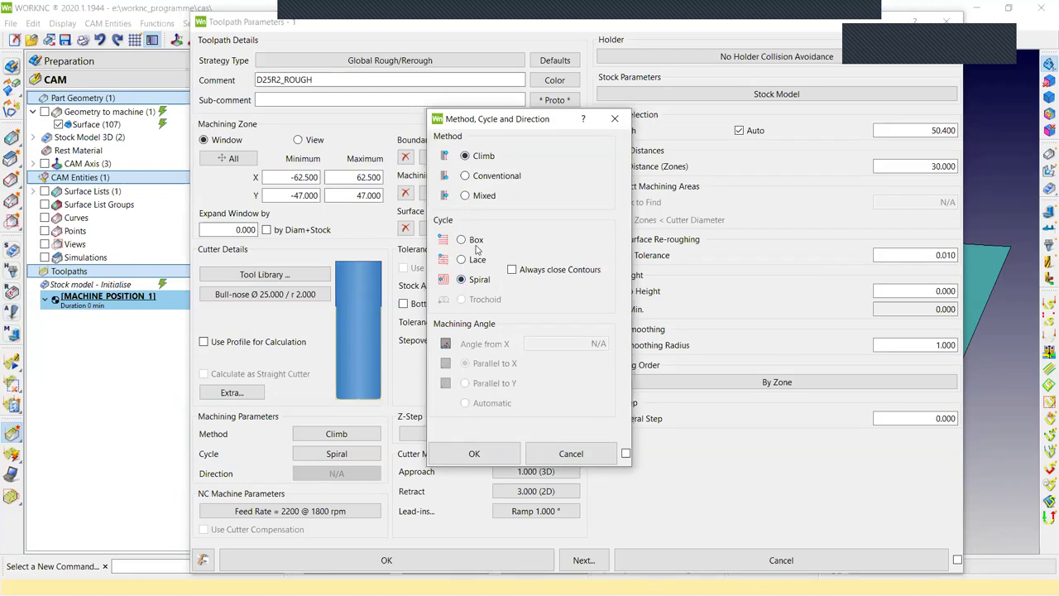
{"action": "left_click", "coordinate": [476, 243]}
{"action": "left_click", "coordinate": [475, 263]}
{"action": "left_click", "coordinate": [472, 240]}
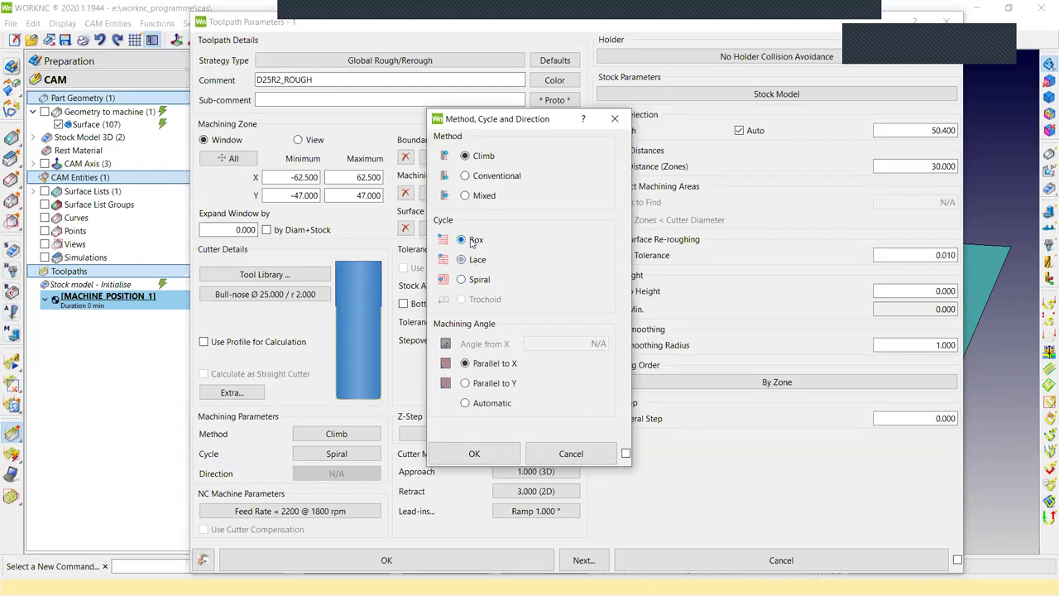
{"action": "left_click", "coordinate": [481, 281]}
{"action": "left_click", "coordinate": [538, 273]}
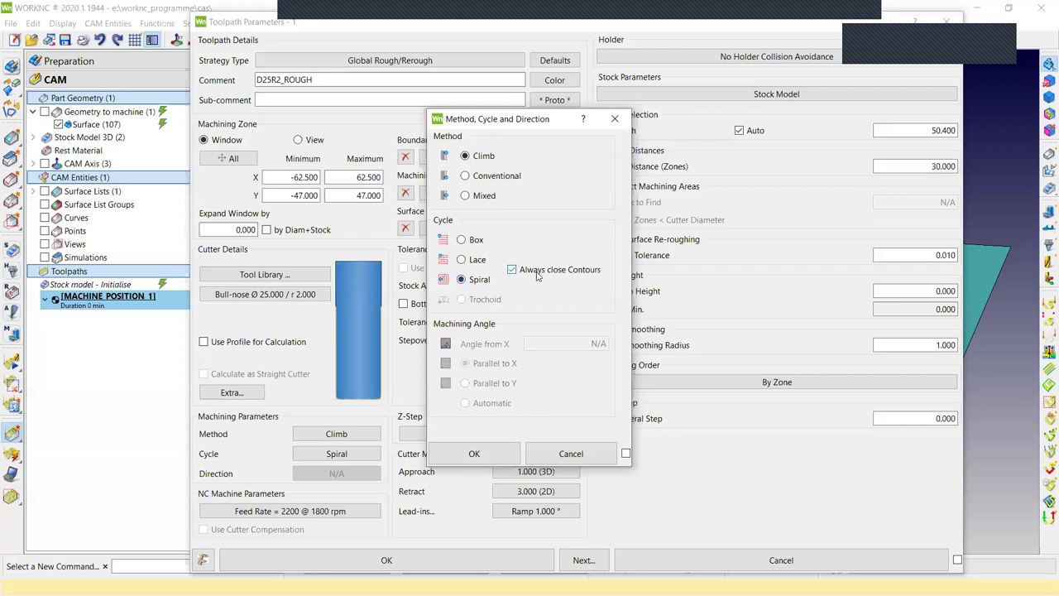
{"action": "left_click", "coordinate": [489, 458]}
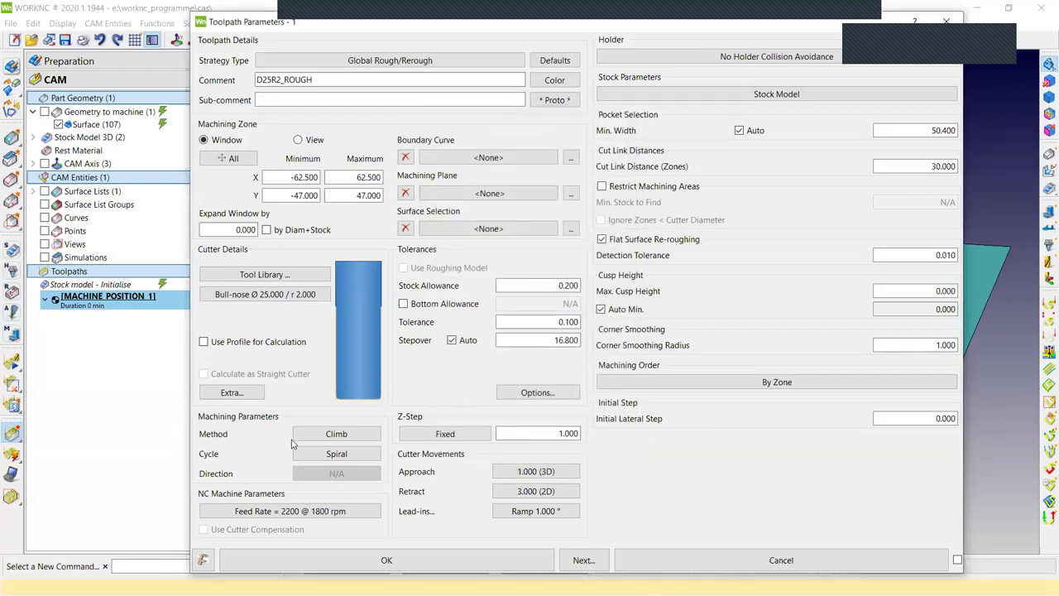
{"action": "left_click", "coordinate": [336, 433]}
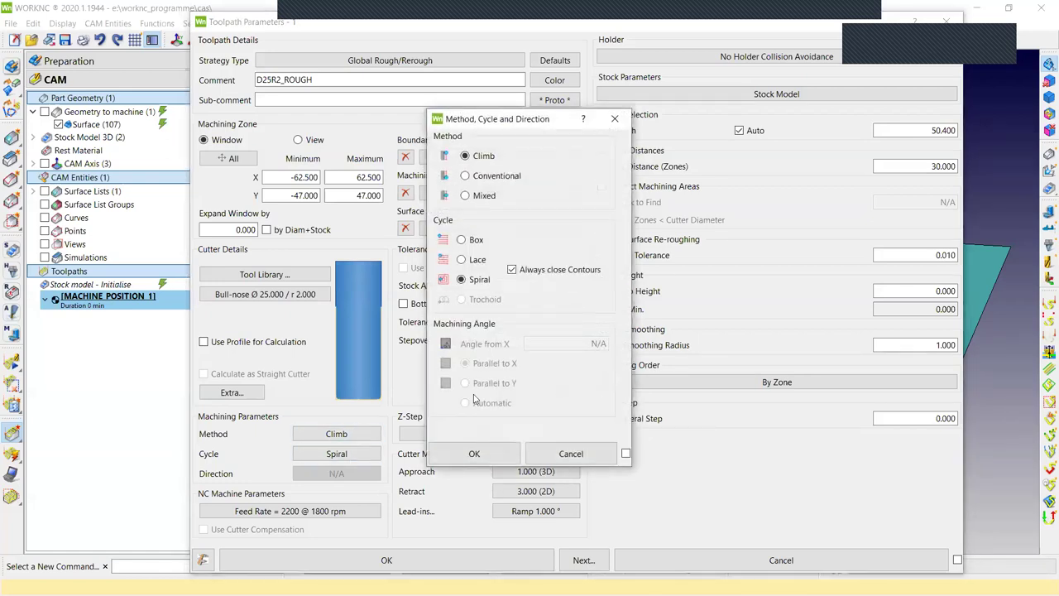
{"action": "left_click", "coordinate": [491, 460]}
Review the spindle speed, number of teeth, feed rate, approach rate and rapid rate, and accept the speeds and rates.
{"action": "left_click", "coordinate": [349, 511]}
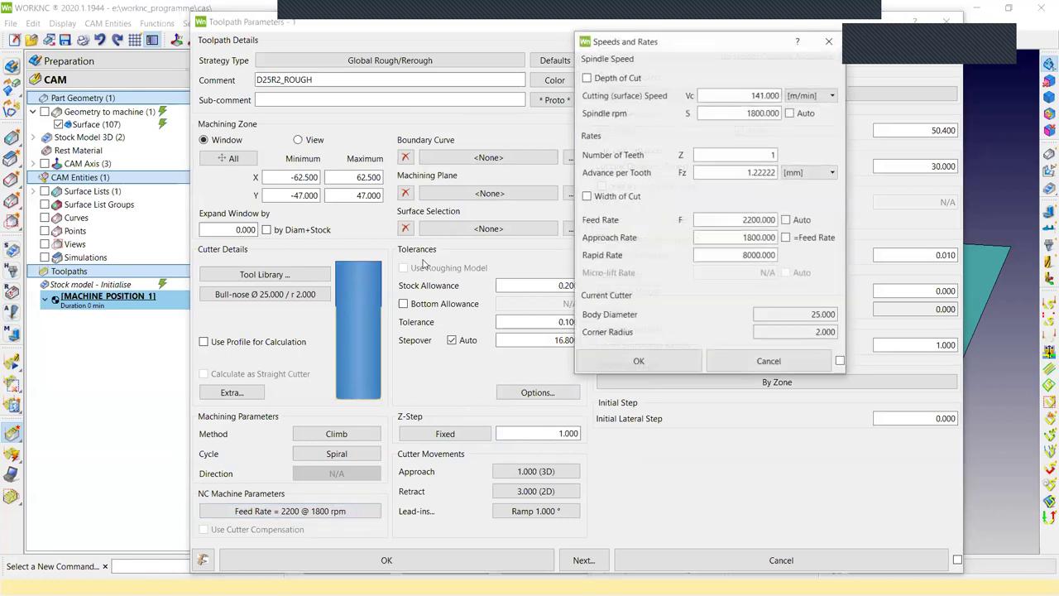
{"action": "key", "text": "Tab"}
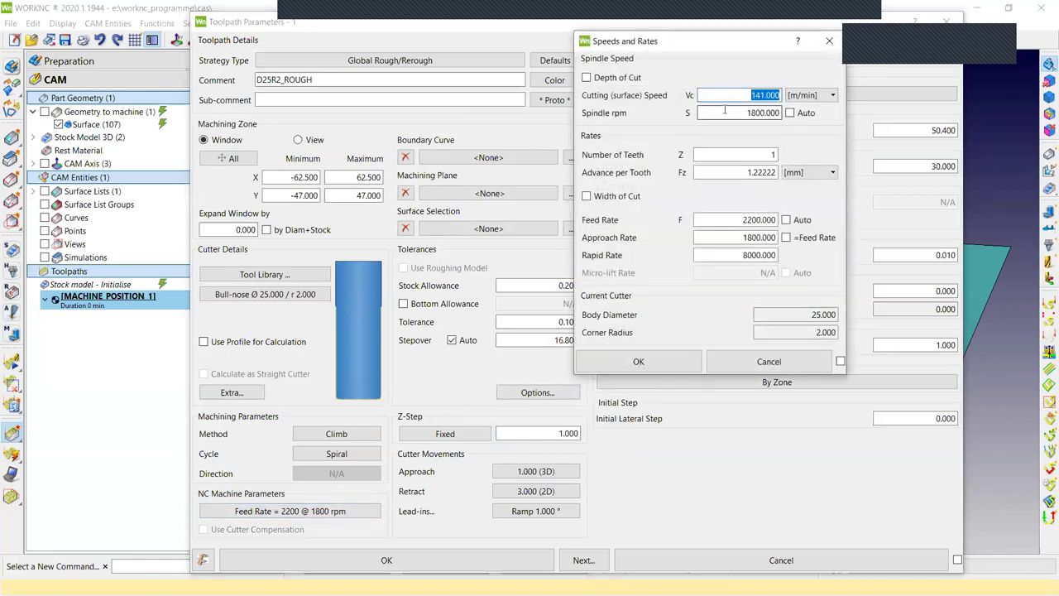
{"action": "key", "text": "Tab"}
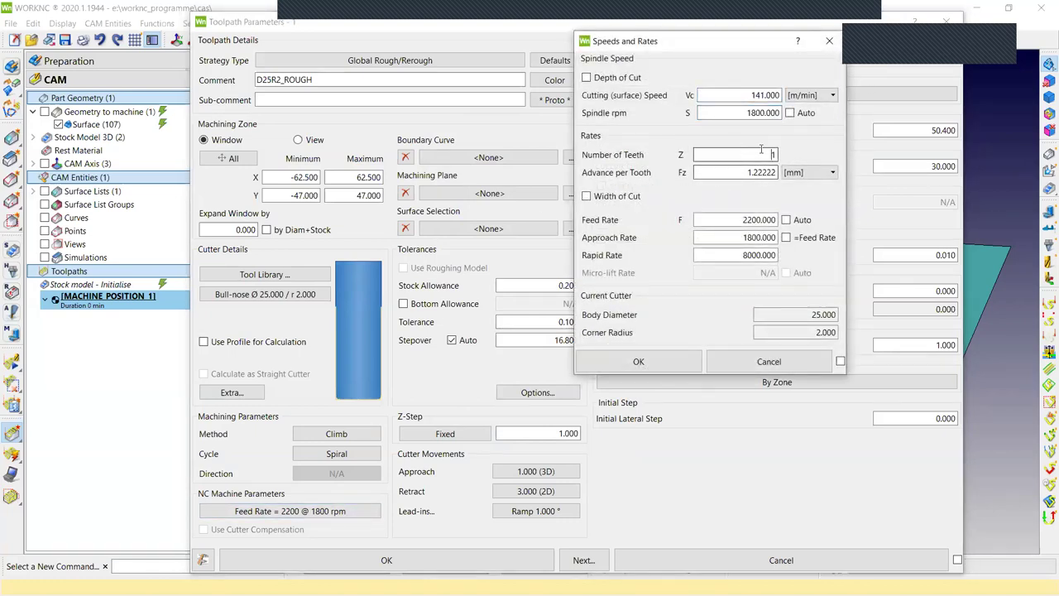
{"action": "left_click_drag", "start_coordinate": [769, 220], "coordinate": [728, 233]}
{"action": "key", "text": "Tab"}
{"action": "key", "text": "Tab"}
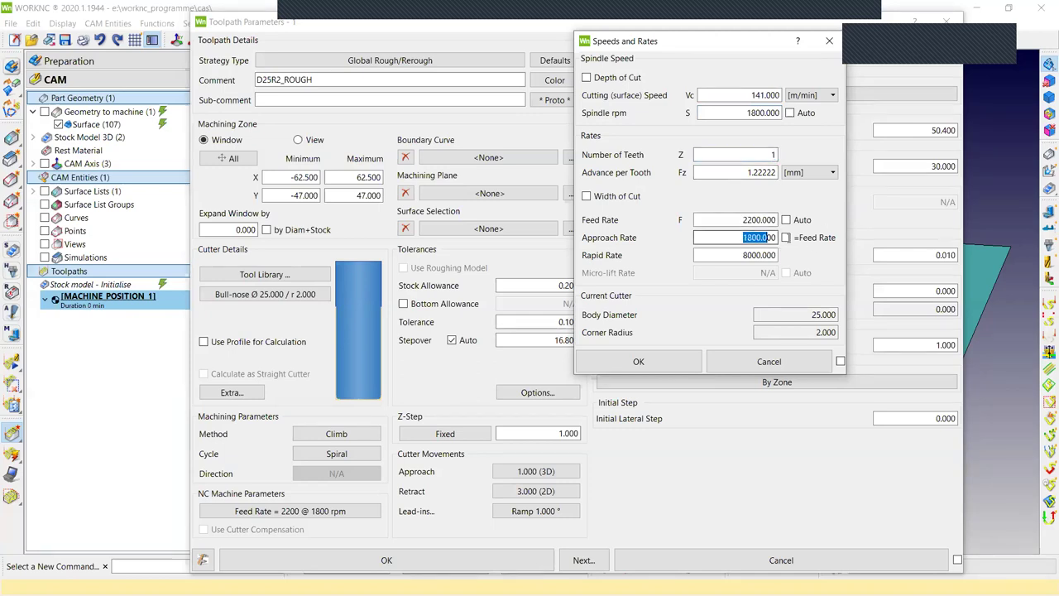
{"action": "key", "text": "shift+Tab"}
{"action": "key", "text": "shift+Tab"}
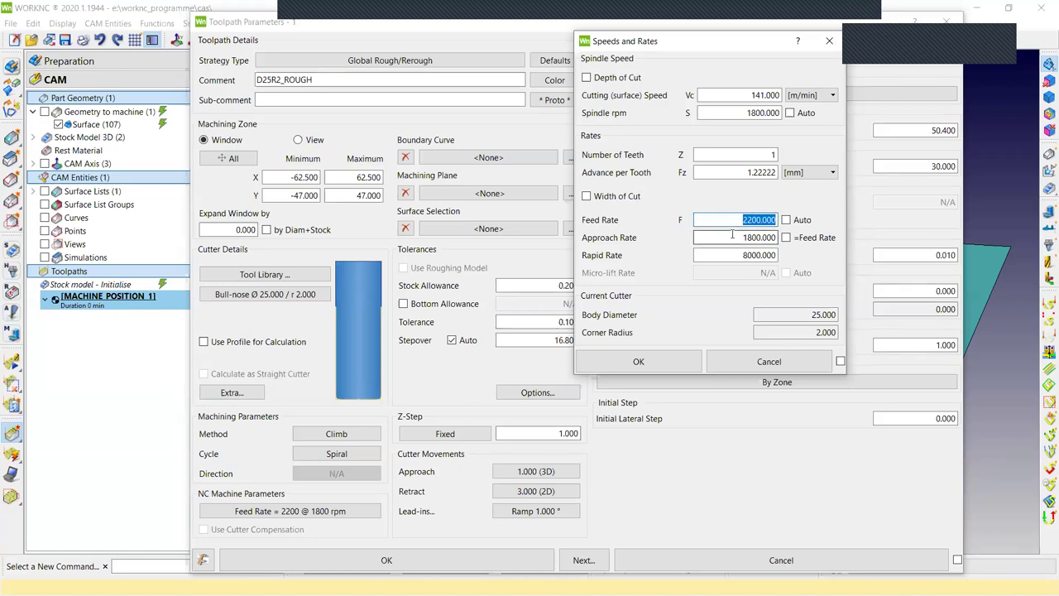
{"action": "left_click", "coordinate": [744, 237]}
{"action": "left_click_drag", "start_coordinate": [744, 238], "coordinate": [848, 256]}
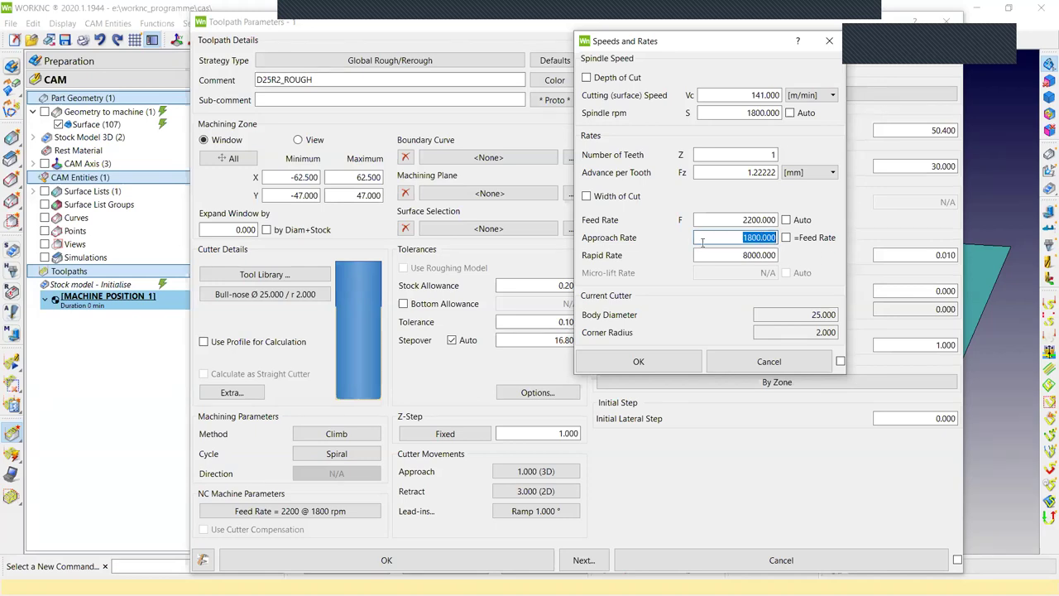
{"action": "left_click", "coordinate": [677, 368]}
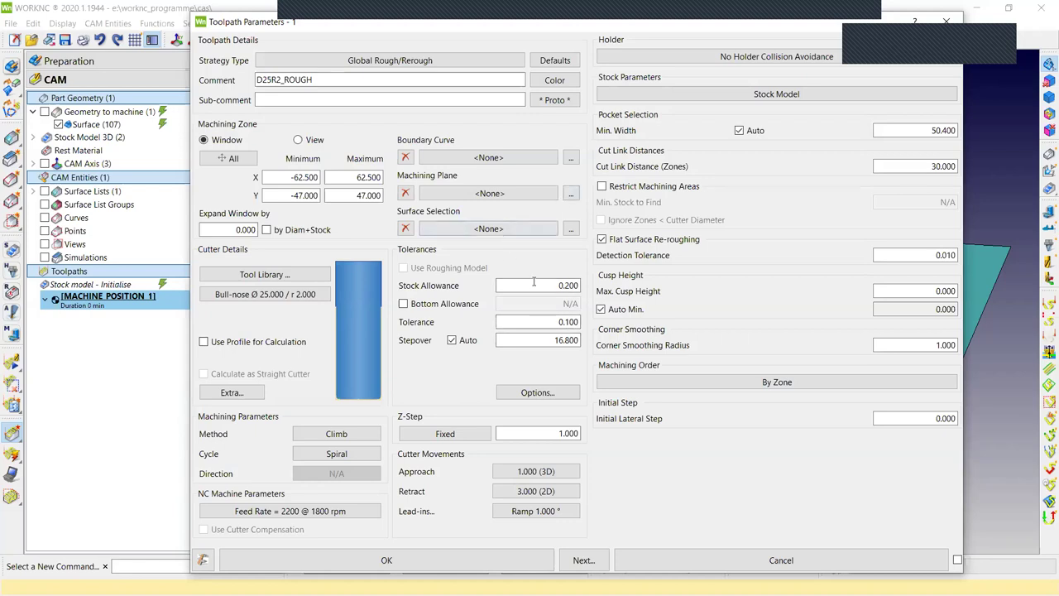
Try a separate bottom allowance of 0.1 alongside the stock allowance.
{"action": "double_click", "coordinate": [546, 284]}
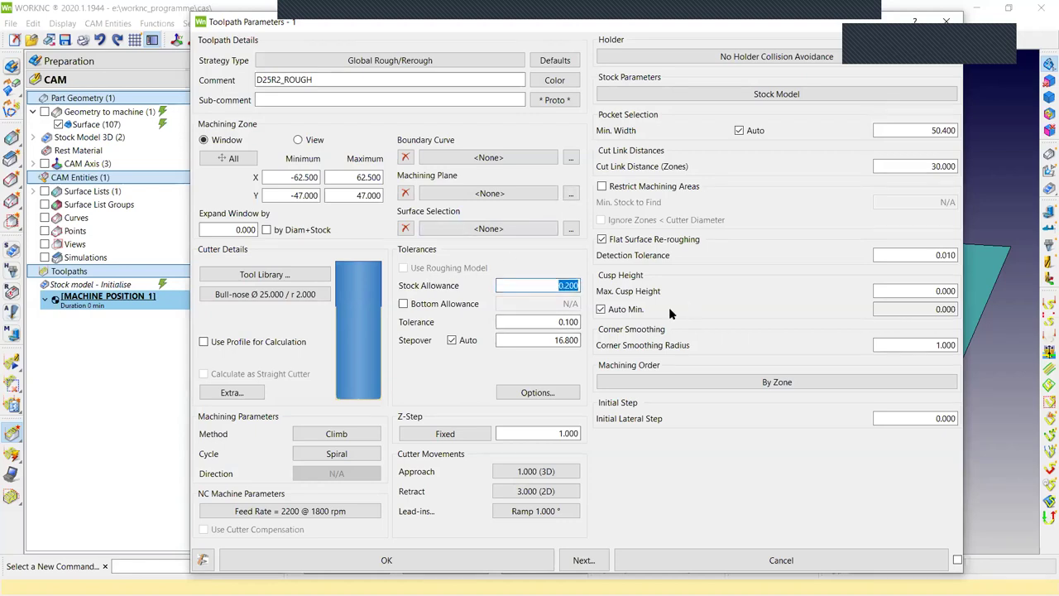
{"action": "left_click", "coordinate": [435, 304]}
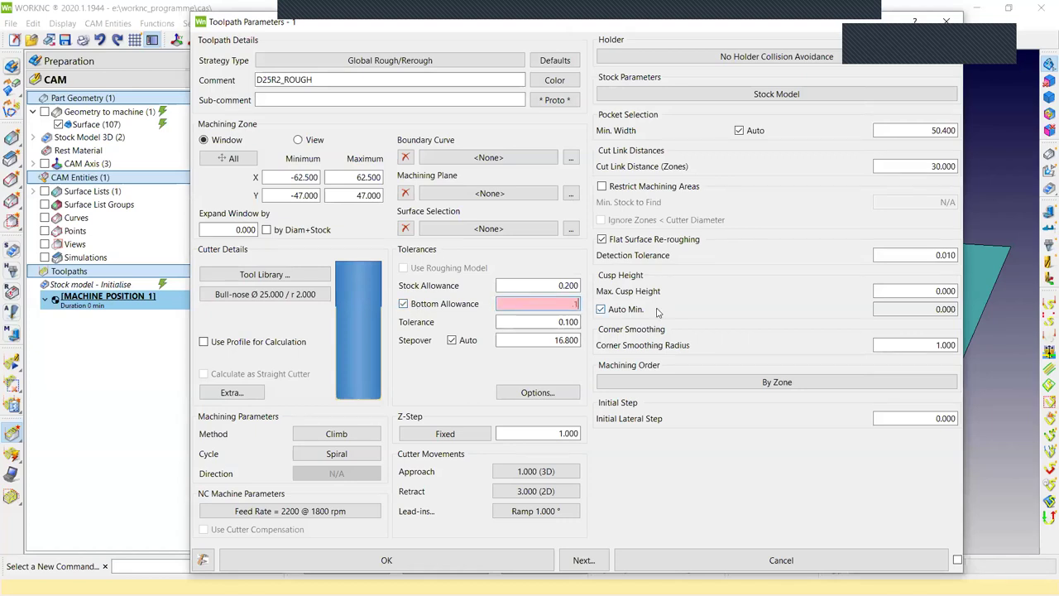
{"action": "left_click", "coordinate": [552, 285]}
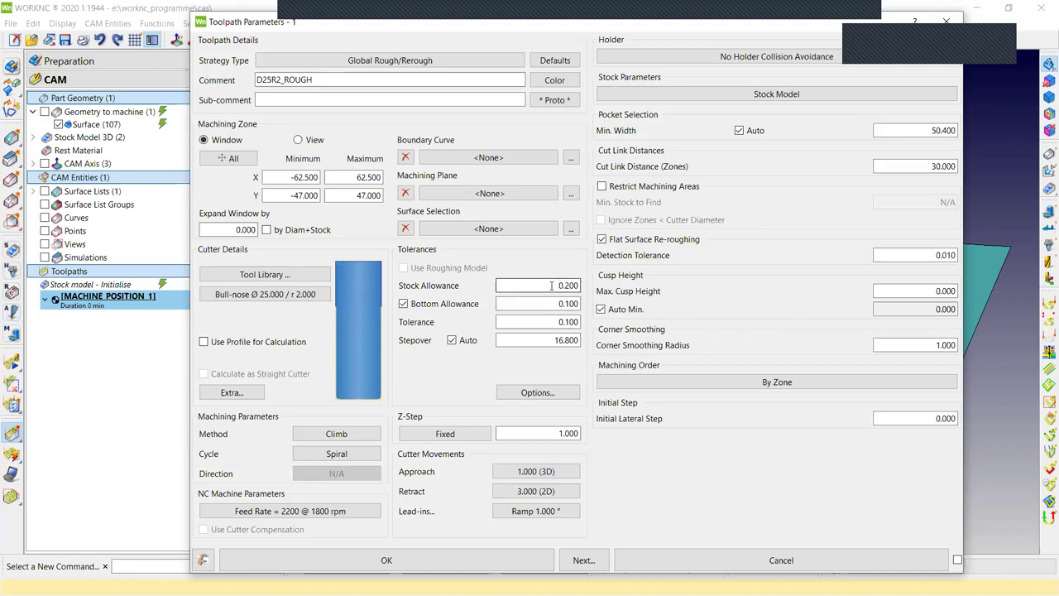
{"action": "left_click", "coordinate": [421, 304]}
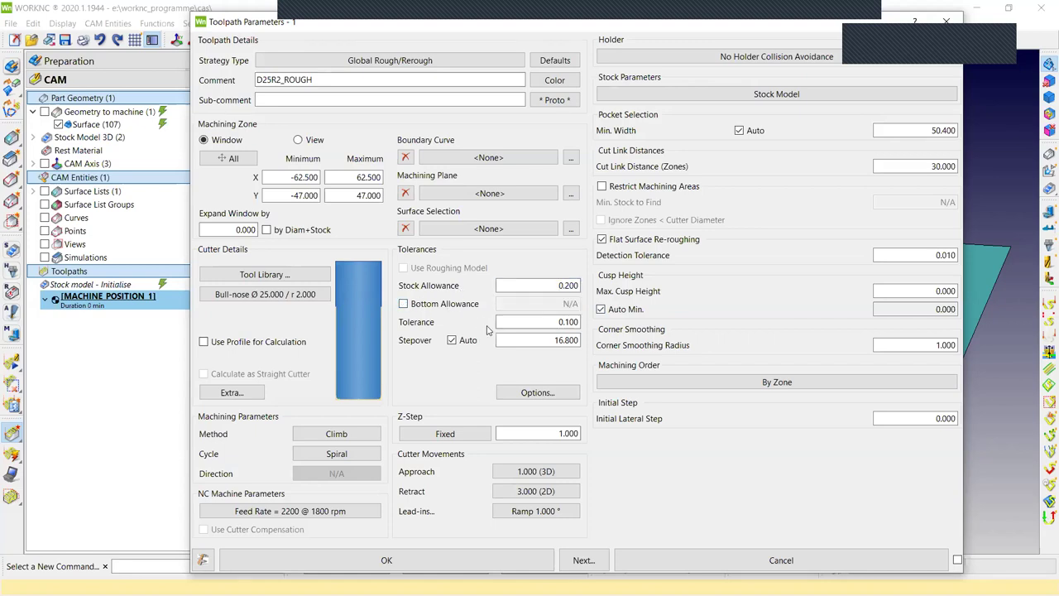
Try a manual stepover of 12 in place of the automatic one, and check the tolerance and fixed Z-step.
{"action": "double_click", "coordinate": [566, 322]}
{"action": "left_click", "coordinate": [568, 340]}
{"action": "double_click", "coordinate": [568, 340]}
{"action": "left_click", "coordinate": [452, 340]}
{"action": "left_click", "coordinate": [554, 340]}
{"action": "double_click", "coordinate": [554, 340]}
{"action": "type", "text": "12"}
{"action": "key", "text": "Tab"}
{"action": "left_click", "coordinate": [459, 344]}
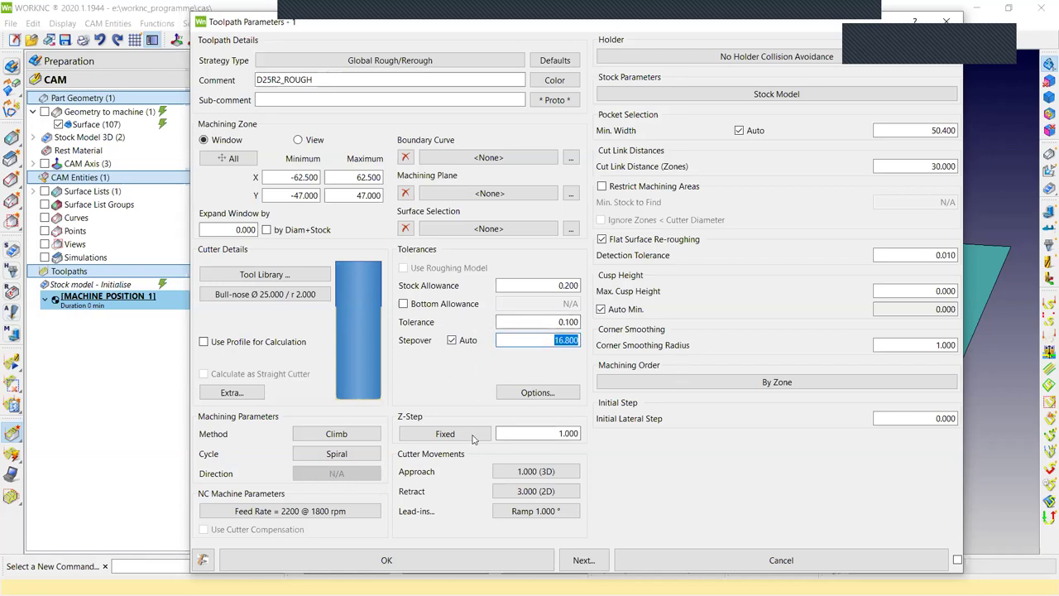
{"action": "left_click", "coordinate": [536, 435]}
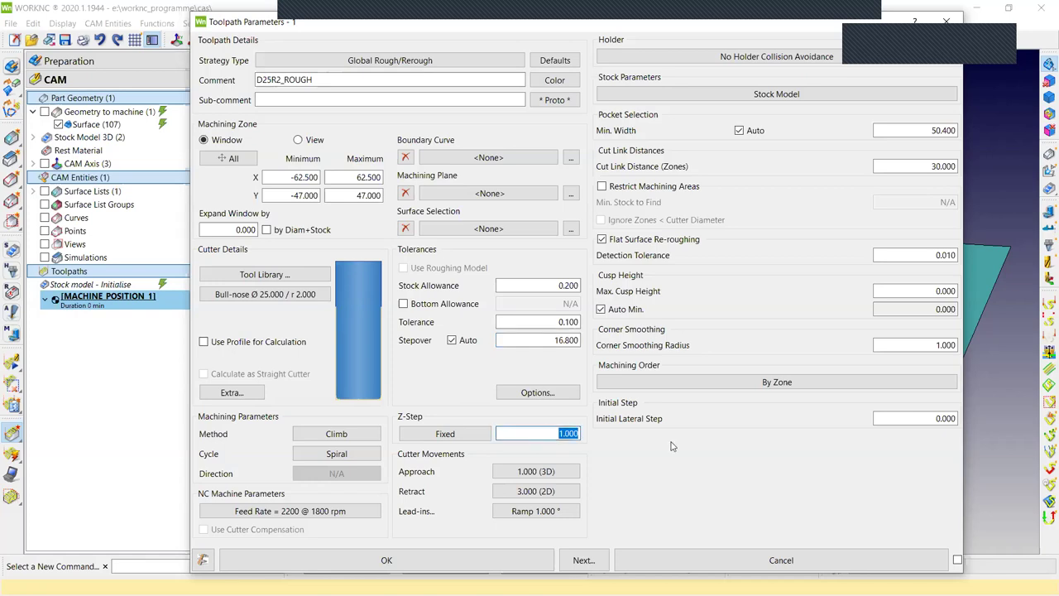
Check the approach distance, retract distance and retract safety plane radius of the cutter movements.
{"action": "left_click", "coordinate": [548, 472]}
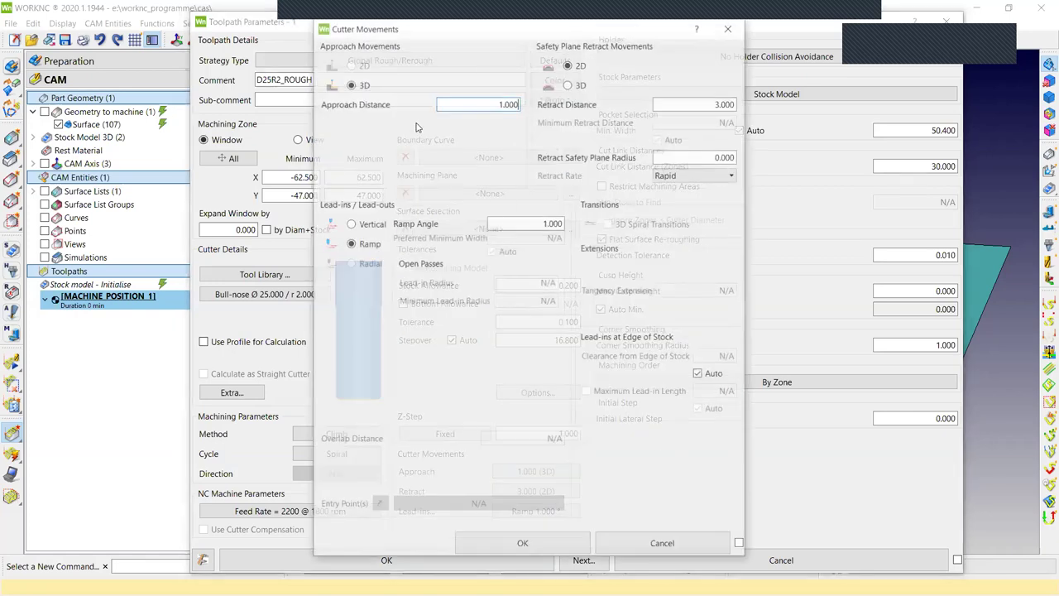
{"action": "double_click", "coordinate": [500, 103]}
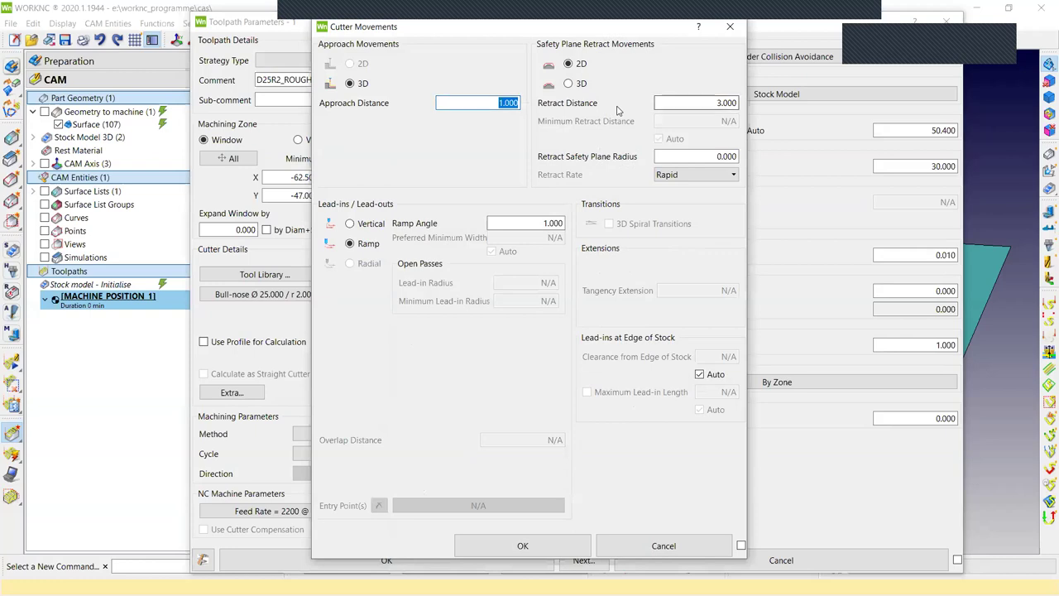
{"action": "double_click", "coordinate": [703, 103]}
{"action": "left_click", "coordinate": [715, 157]}
Compare Vertical and Ramp lead-ins, choose Ramp with a ramp angle of 1, and accept the cutter movements.
{"action": "left_click", "coordinate": [356, 225]}
{"action": "left_click", "coordinate": [358, 243]}
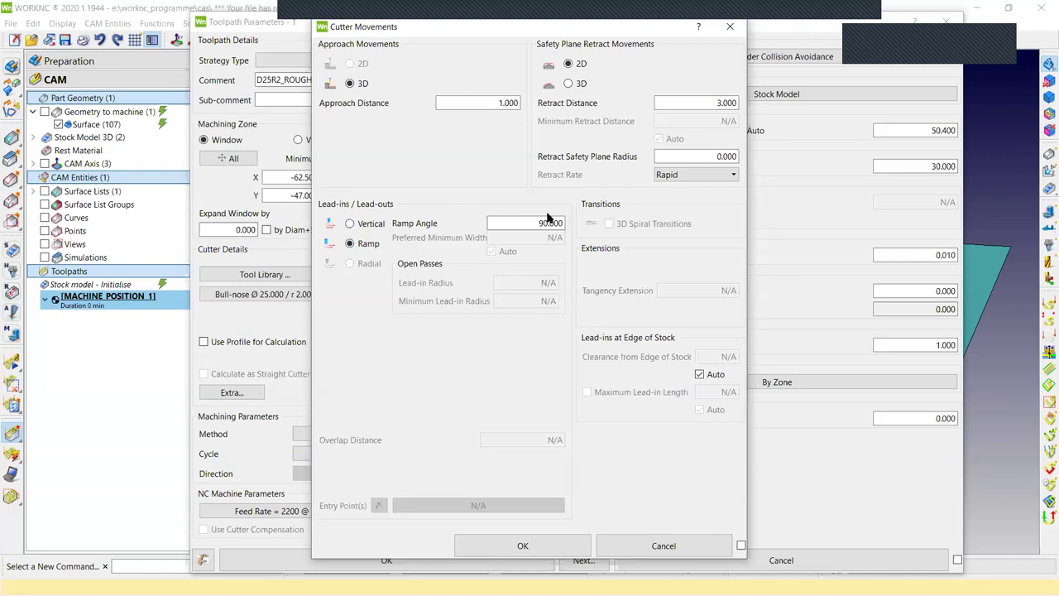
{"action": "left_click", "coordinate": [359, 227]}
{"action": "left_click", "coordinate": [374, 247]}
{"action": "left_click_drag", "start_coordinate": [524, 224], "coordinate": [690, 248]}
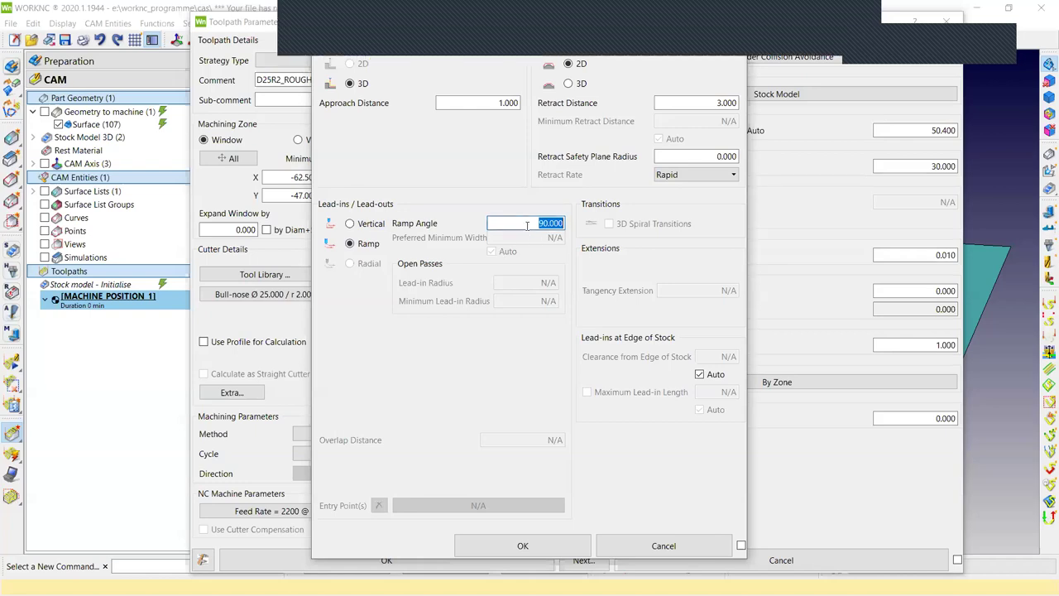
{"action": "type", "text": "1"}
{"action": "left_click", "coordinate": [556, 544]}
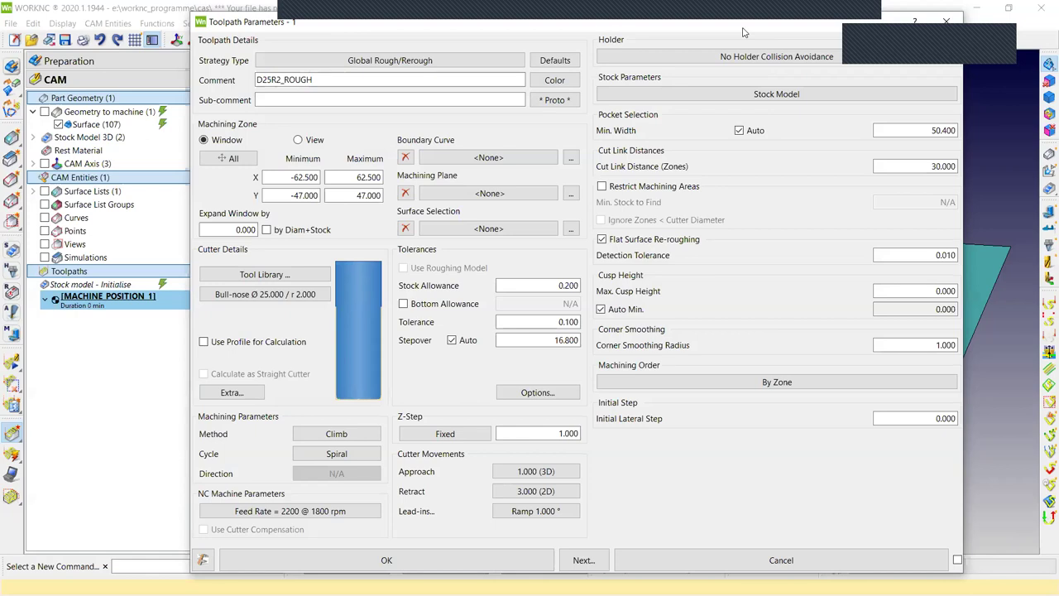
Check the cut link distance and detection tolerance, and disable Flat Surface Re-roughing for the toolpath.
{"action": "left_click_drag", "start_coordinate": [743, 32], "coordinate": [643, 30]}
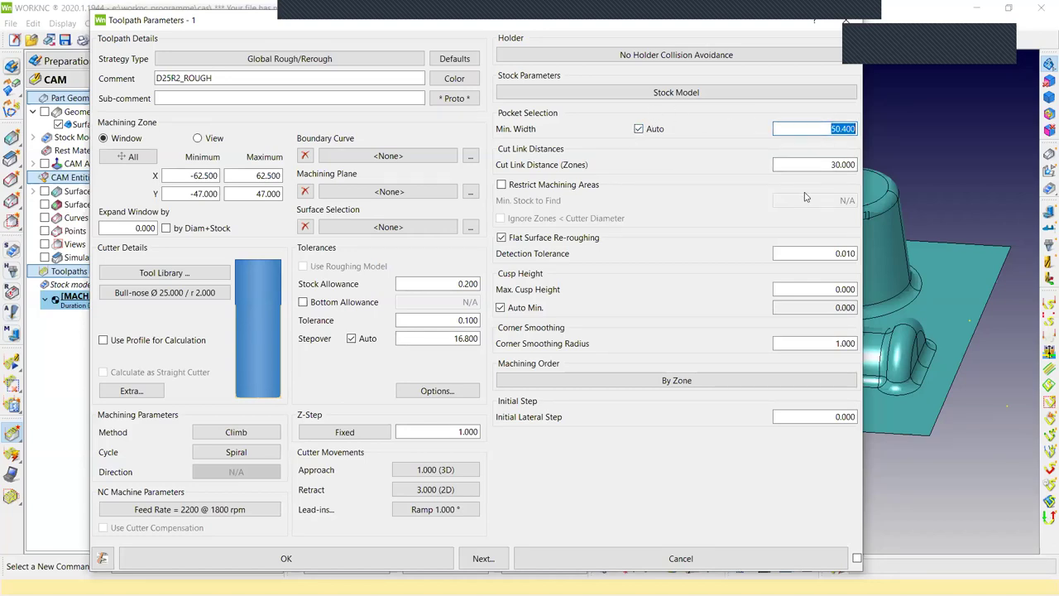
{"action": "left_click", "coordinate": [782, 165]}
{"action": "left_click", "coordinate": [808, 254]}
{"action": "left_click_drag", "start_coordinate": [808, 254], "coordinate": [934, 263]}
{"action": "left_click", "coordinate": [501, 237]}
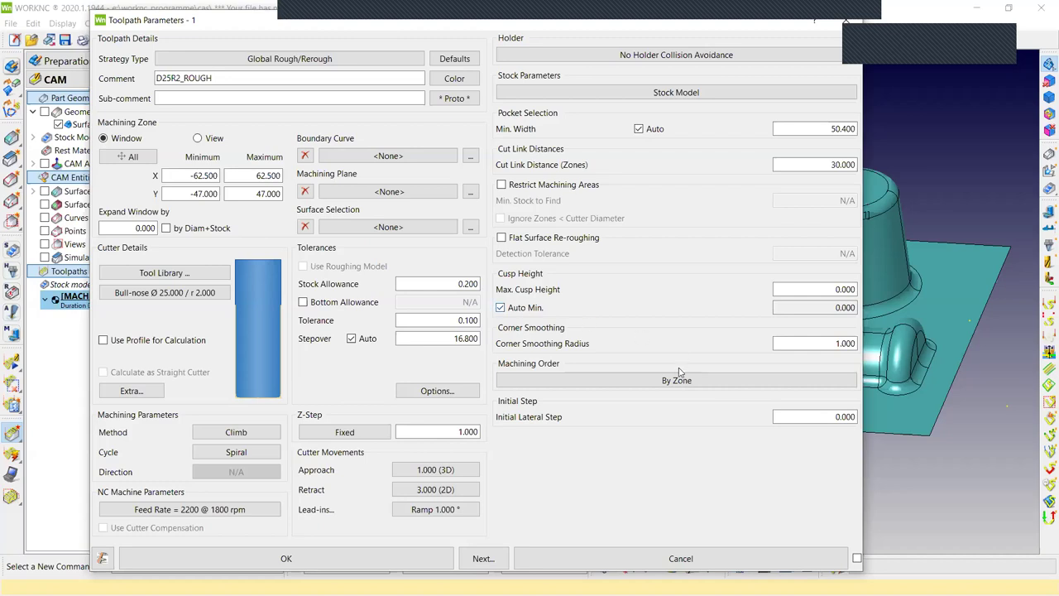
Review the machining order options, the initial lateral step and the stepover, keeping the By Zone order.
{"action": "left_click", "coordinate": [619, 380]}
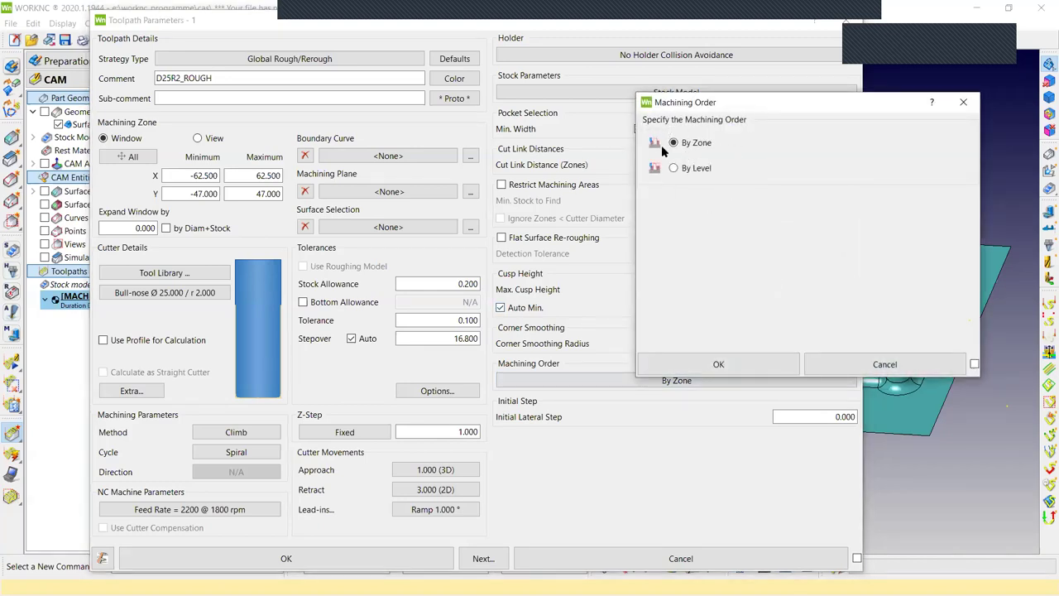
{"action": "left_click", "coordinate": [720, 362]}
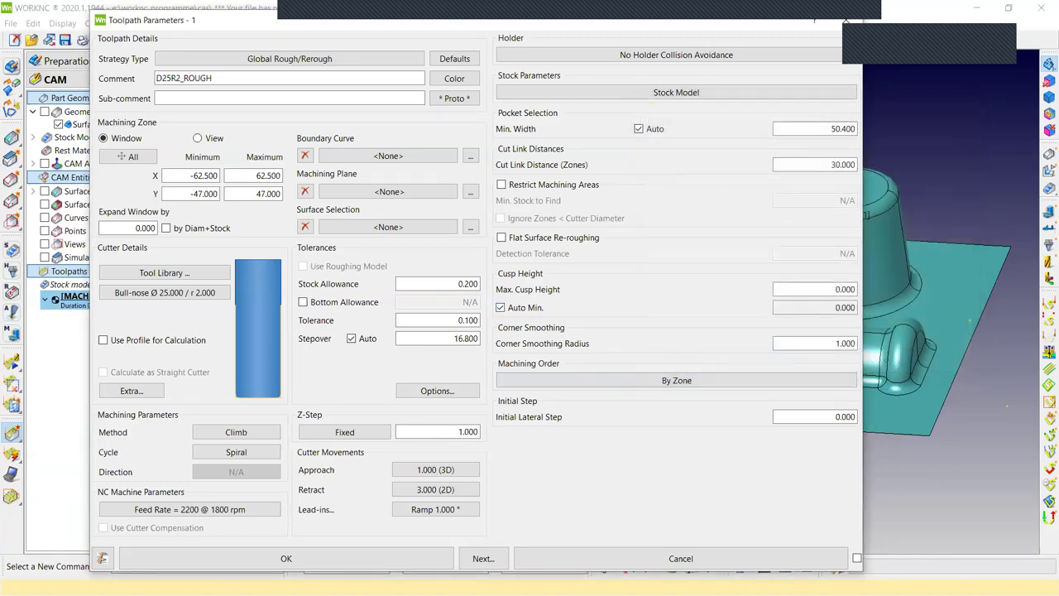
{"action": "left_click", "coordinate": [813, 420]}
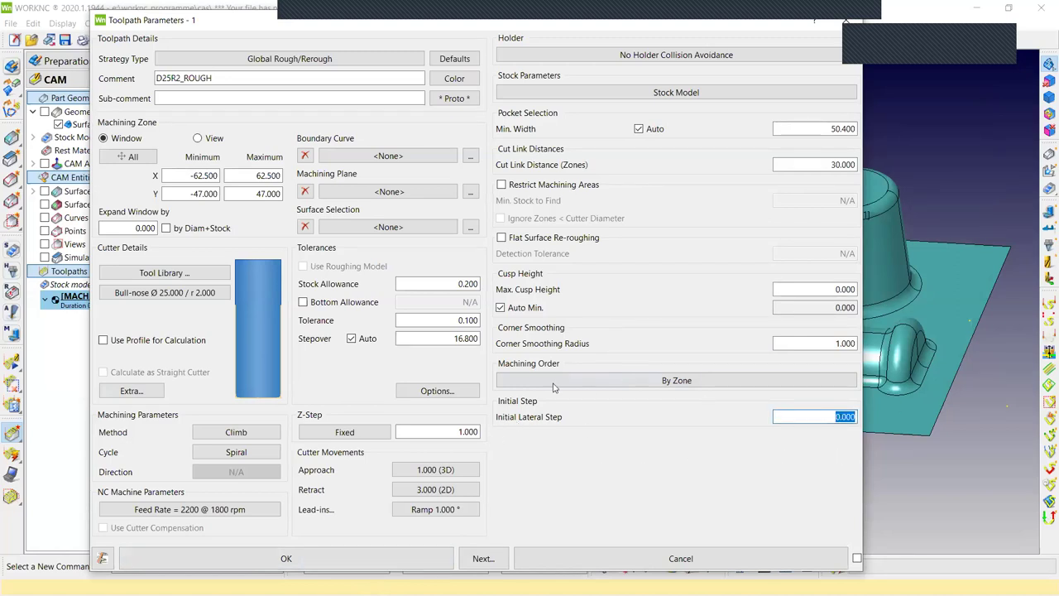
{"action": "left_click", "coordinate": [447, 339]}
{"action": "left_click", "coordinate": [836, 417]}
Accept the toolpath parameters, start calculating the Global Rough/Rerough toolpath and minimise the calculation window.
{"action": "left_click", "coordinate": [384, 562]}
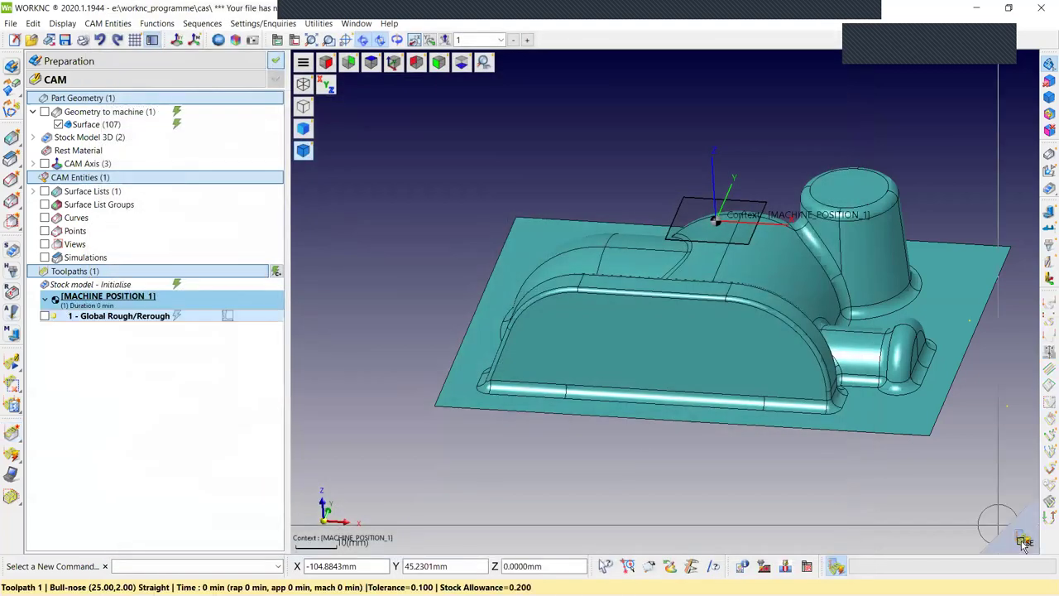
{"action": "left_click", "coordinate": [1025, 542]}
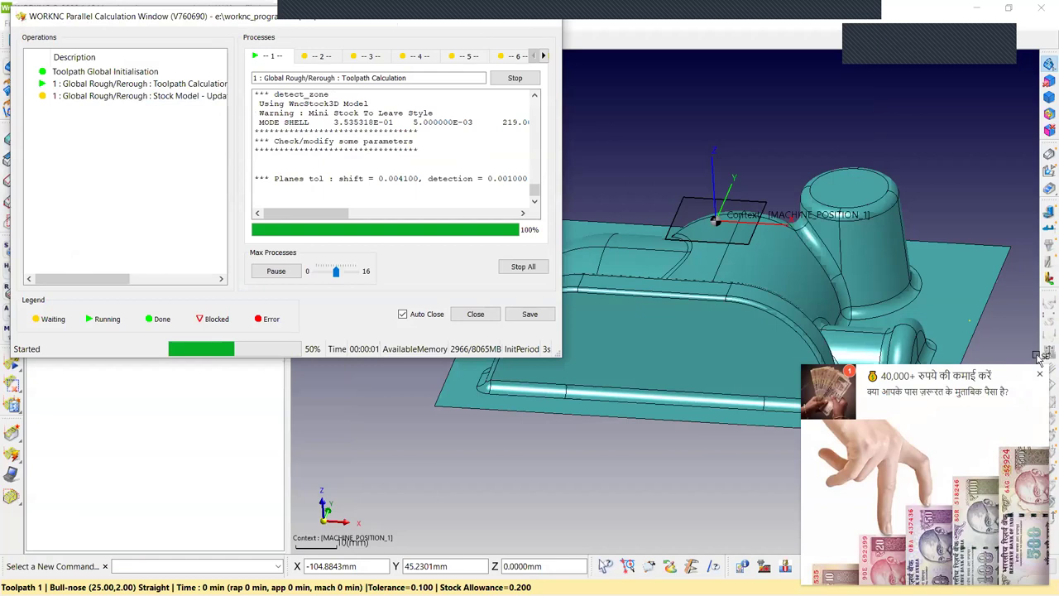
{"action": "left_click", "coordinate": [1041, 376]}
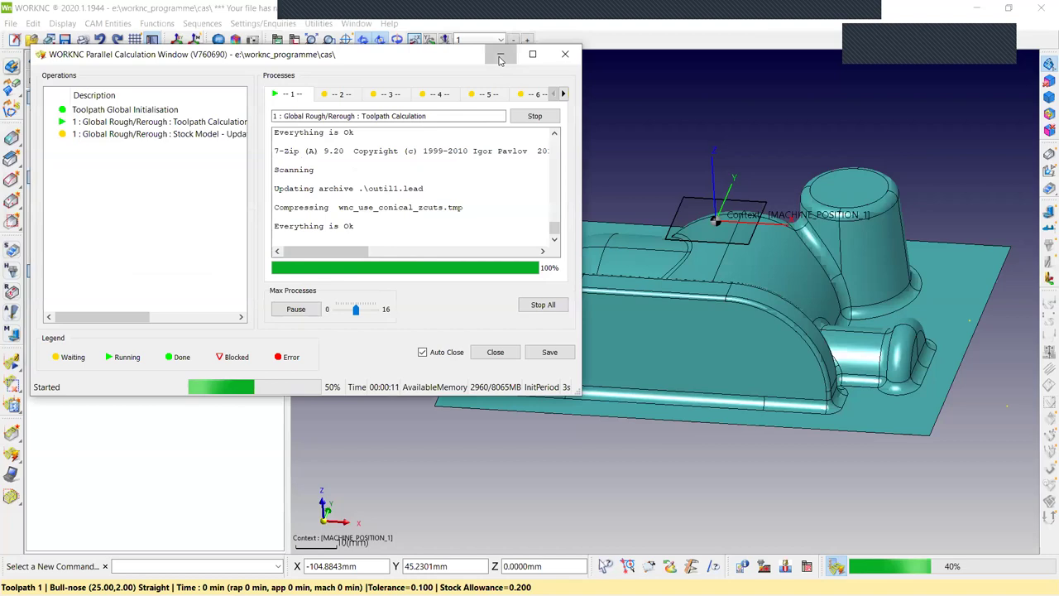
{"action": "left_click", "coordinate": [499, 58]}
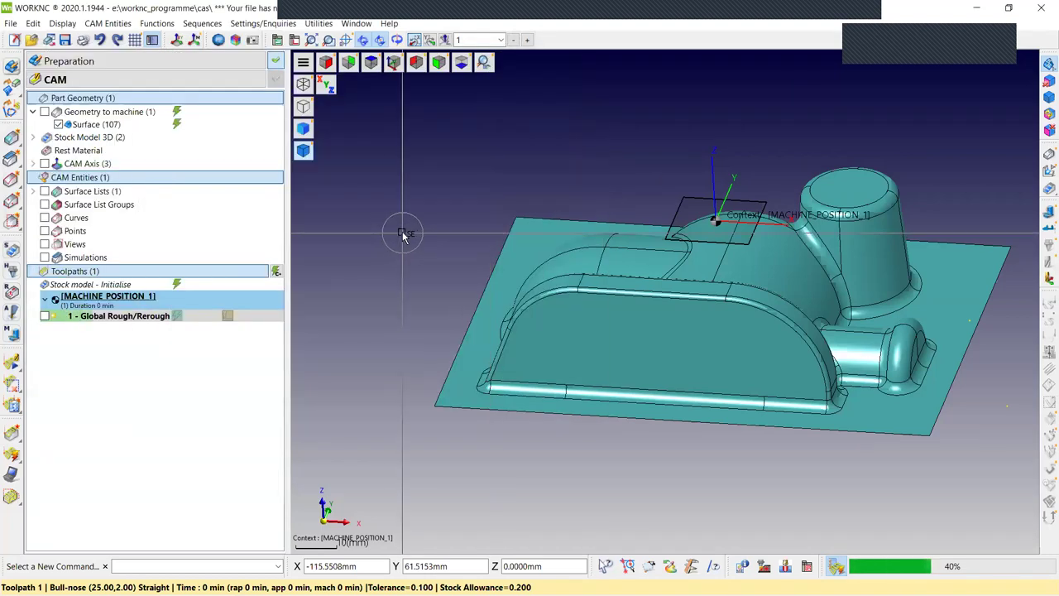
Start a second Global Rough/Rerough toolpath with the same parameters as the first one.
{"action": "mouse_move", "coordinate": [582, 449]}
{"action": "middle_mouse_down"}
{"action": "mouse_move", "coordinate": [560, 487]}
{"action": "mouse_move", "coordinate": [628, 476]}
{"action": "mouse_move", "coordinate": [557, 496]}
{"action": "middle_mouse_up"}
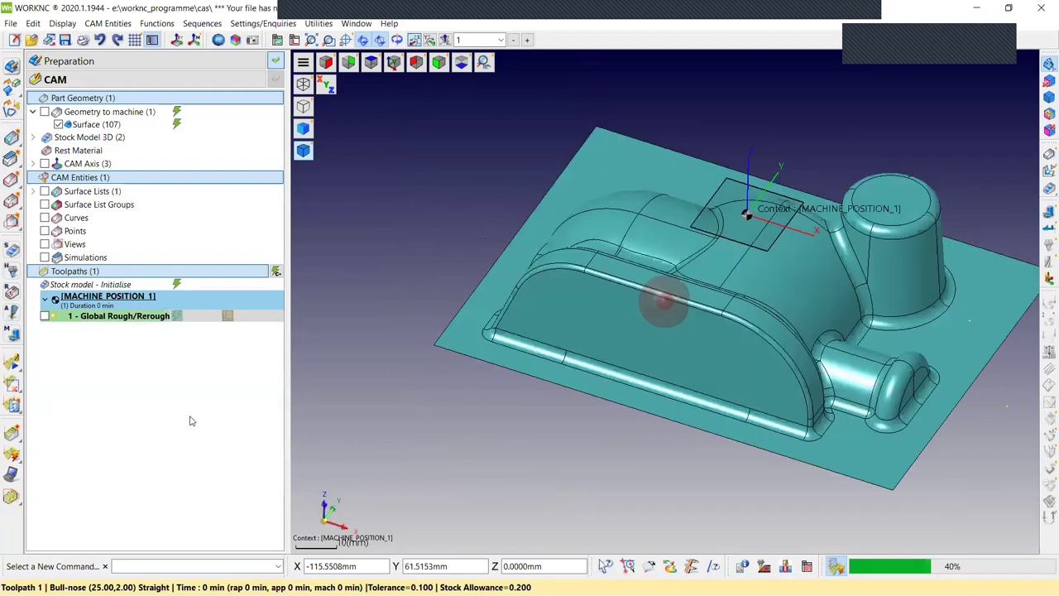
{"action": "right_click", "coordinate": [262, 104]}
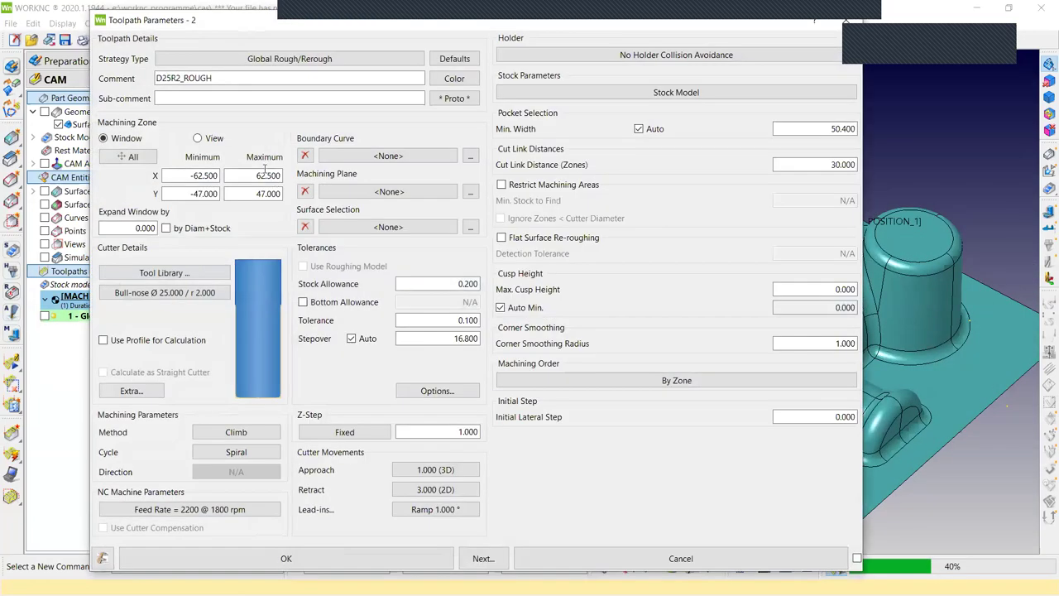
{"action": "left_click", "coordinate": [842, 22]}
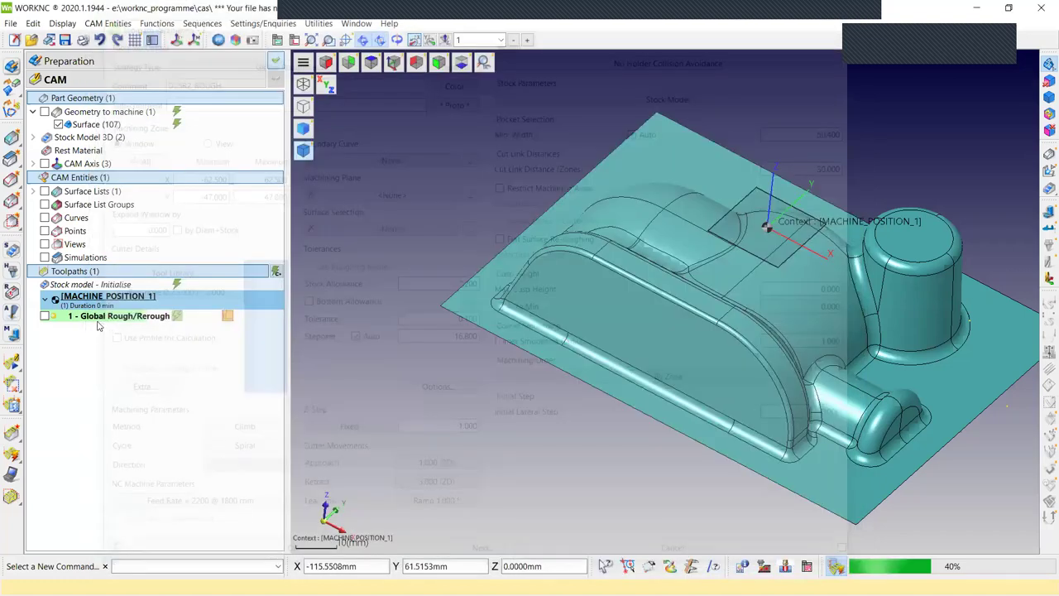
{"action": "right_click", "coordinate": [150, 136]}
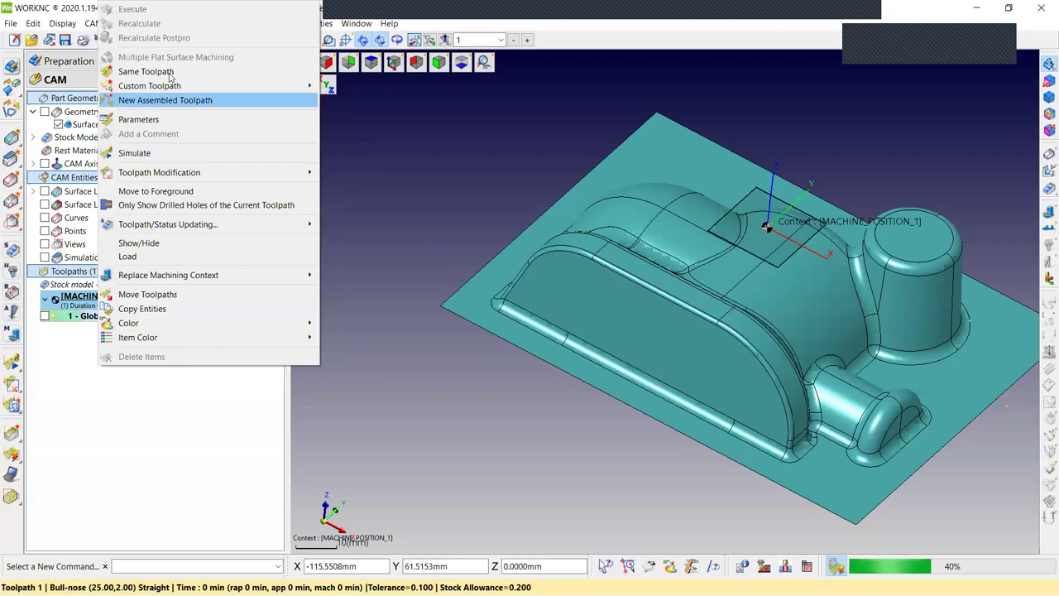
{"action": "left_click", "coordinate": [138, 119]}
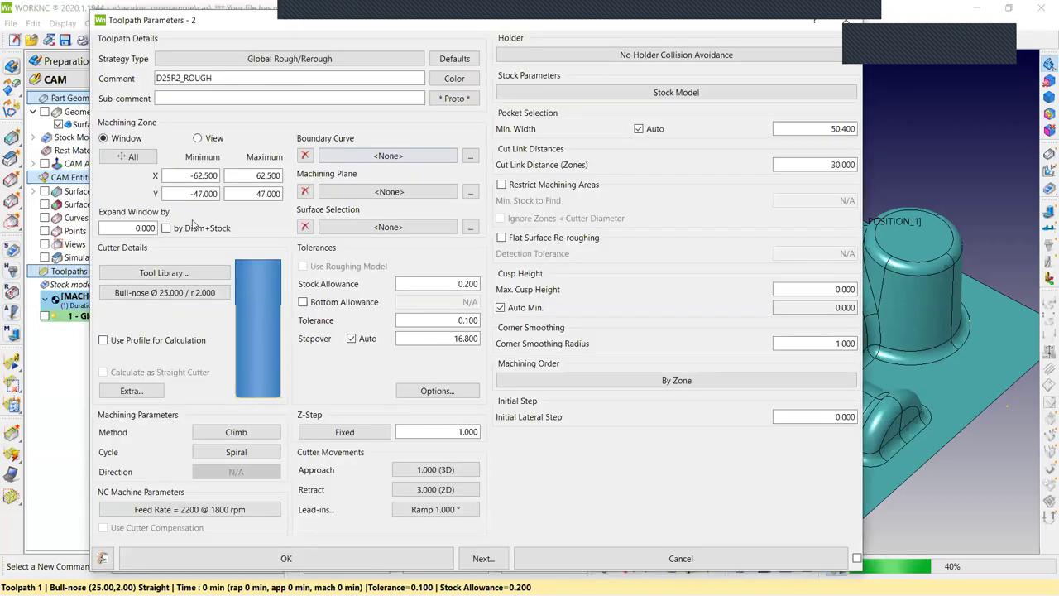
Redefine the second toolpath's bull-nose cutter as D16r.8 with a 16 mm diameter and a 0.8 mm corner radius.
{"action": "left_click", "coordinate": [181, 298]}
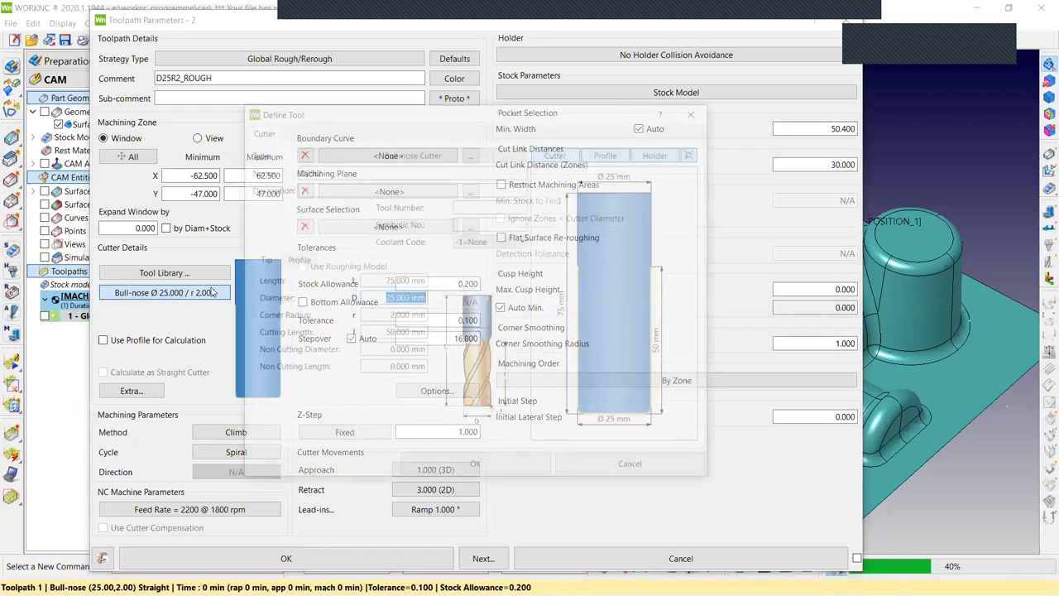
{"action": "left_click_drag", "start_coordinate": [308, 170], "coordinate": [315, 170]}
{"action": "type", "text": "16r2"}
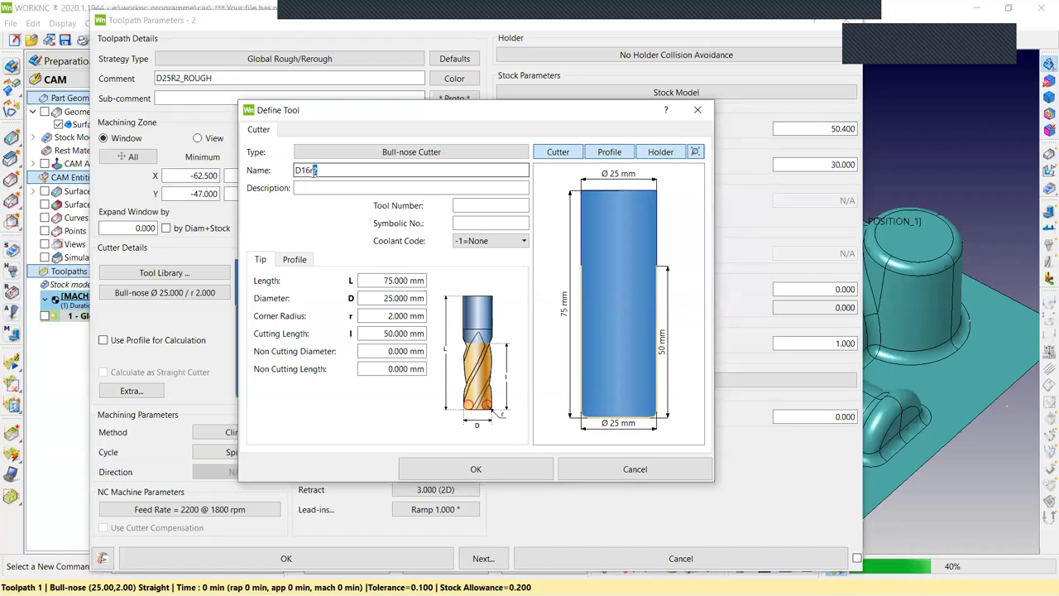
{"action": "key", "text": "BackSpace"}
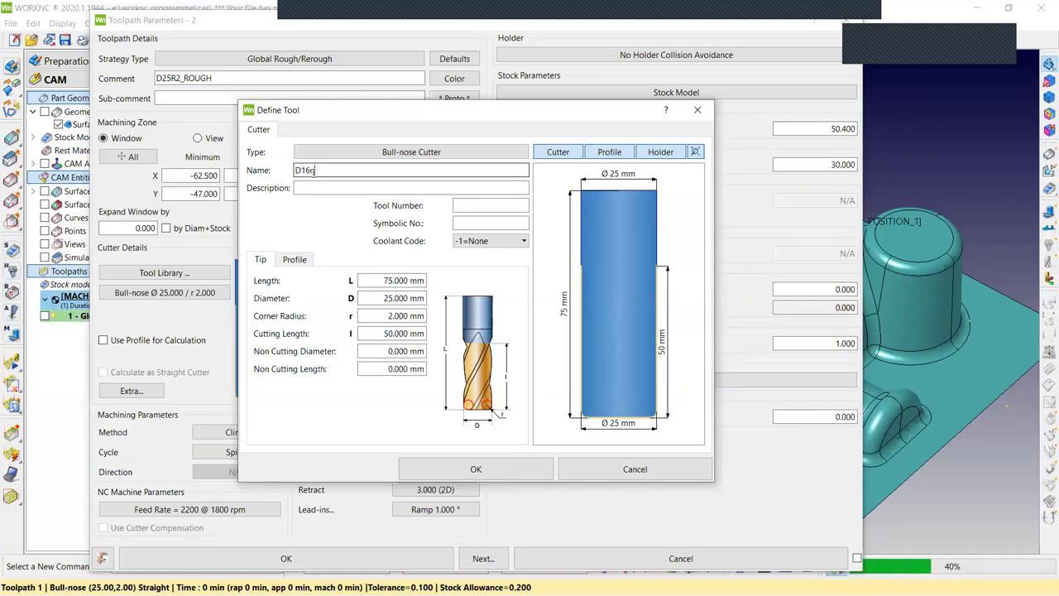
{"action": "type", "text": ".8"}
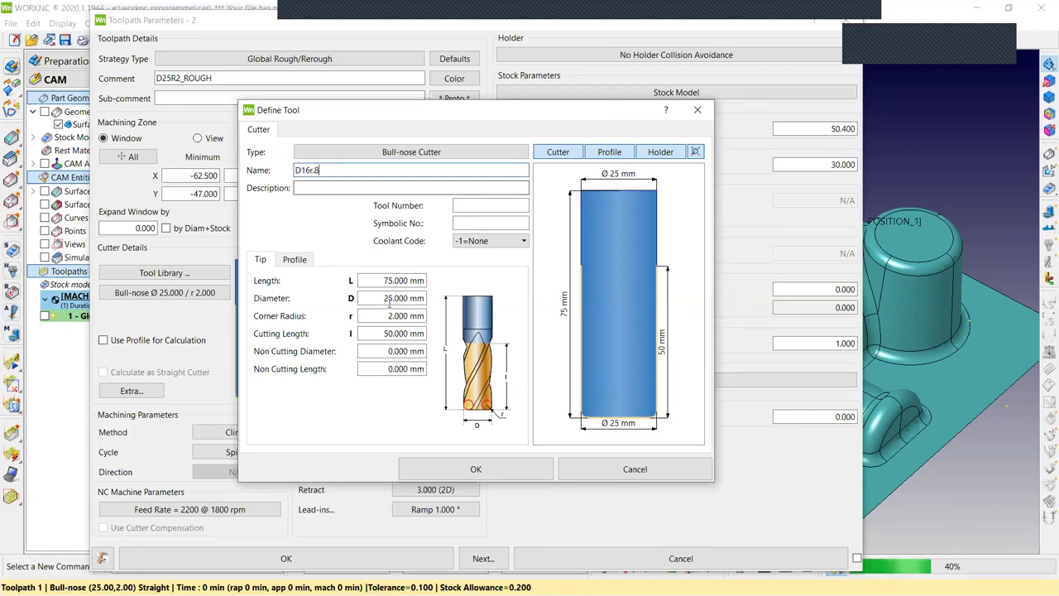
{"action": "left_click", "coordinate": [385, 298]}
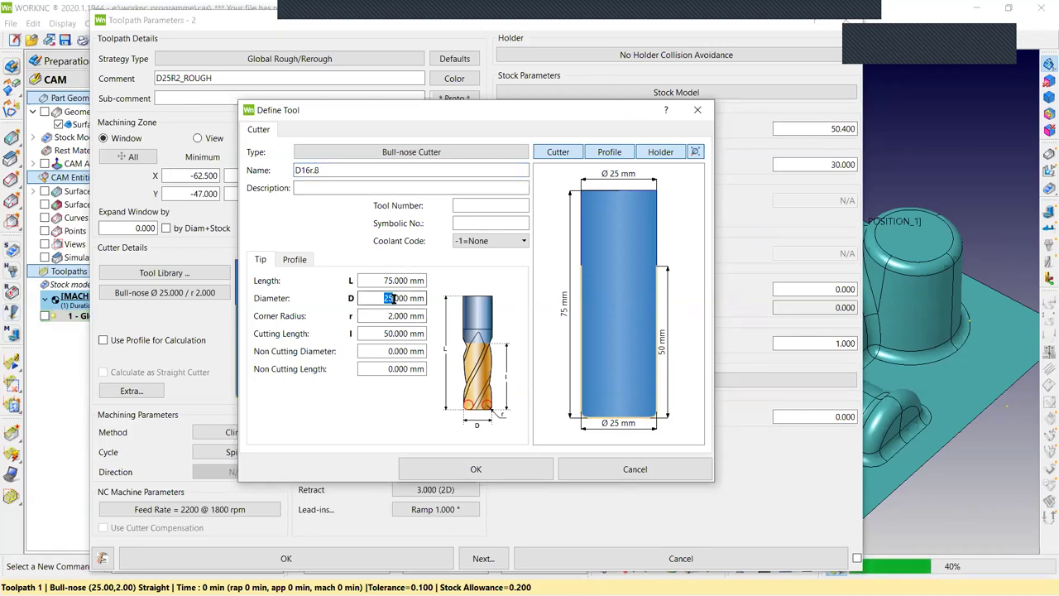
{"action": "type", "text": "16"}
{"action": "left_click", "coordinate": [388, 311]}
{"action": "type", "text": ".8"}
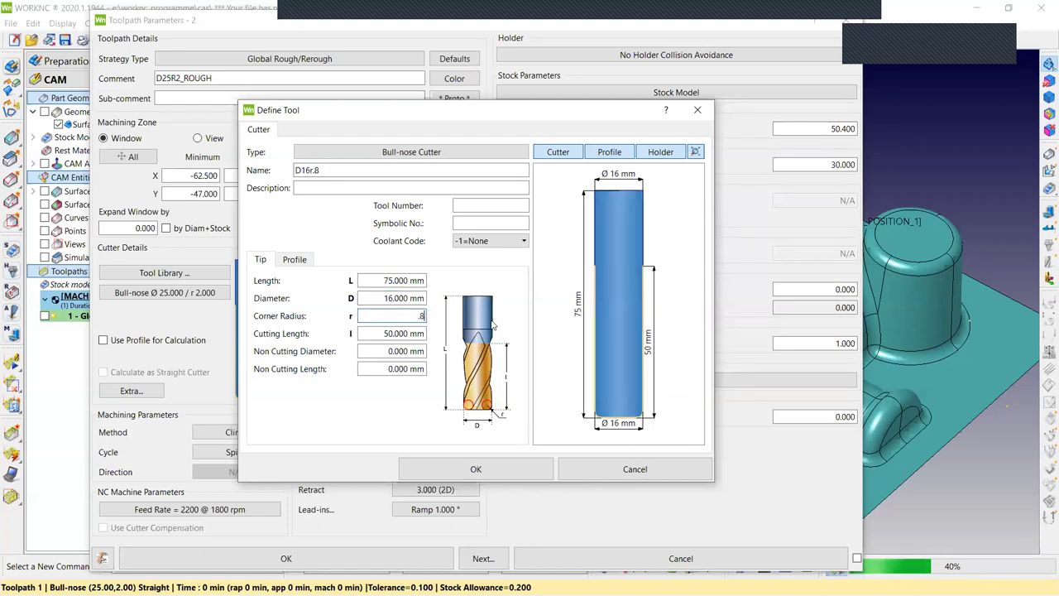
{"action": "left_click", "coordinate": [475, 469]}
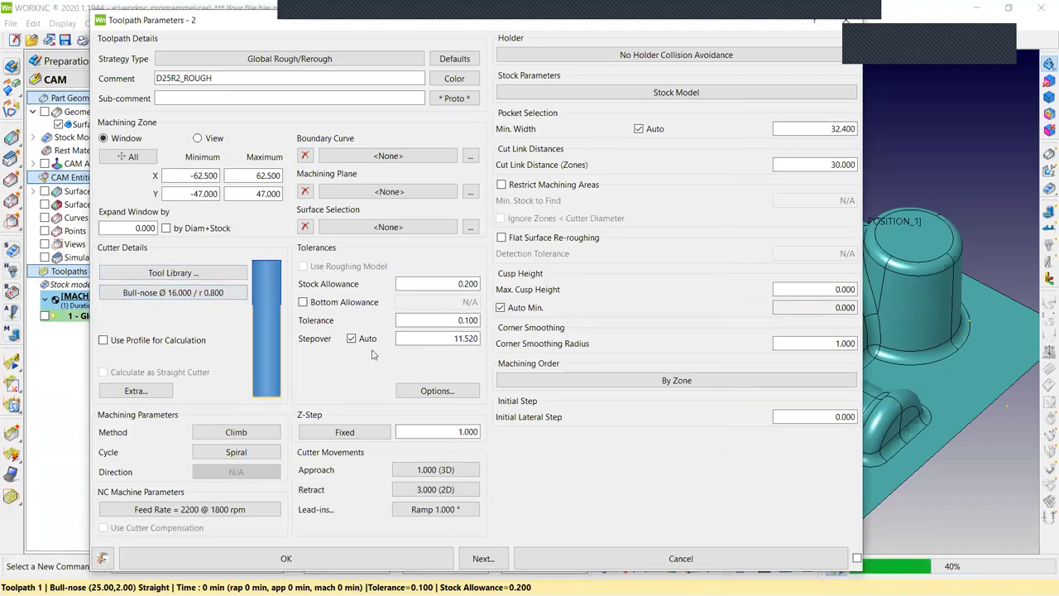
Set the fixed Z-step of the second toolpath to 0.5, keeping the automatic stepover.
{"action": "left_click_drag", "start_coordinate": [445, 338], "coordinate": [530, 346]}
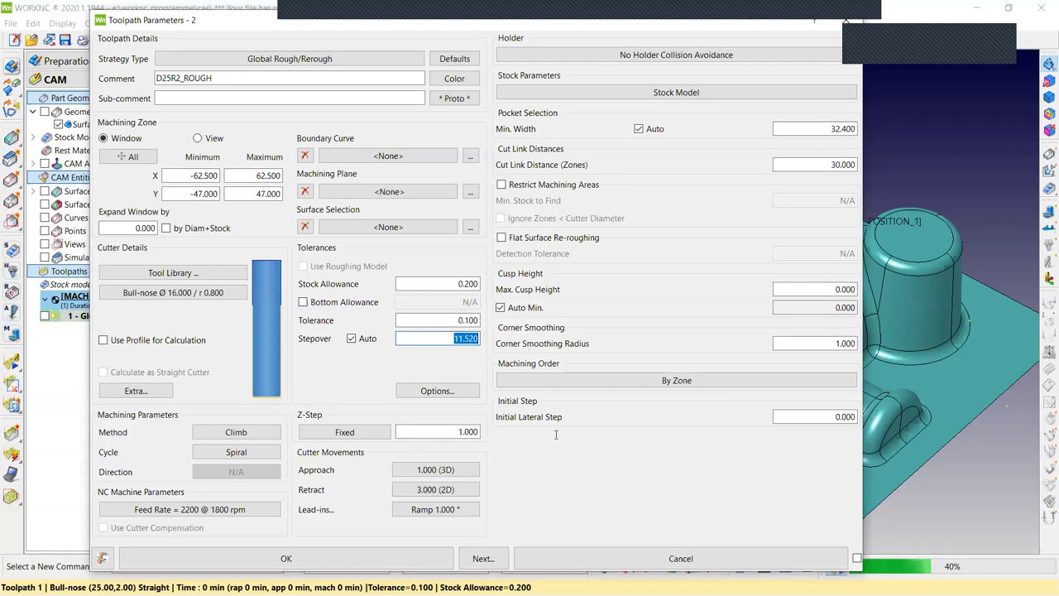
{"action": "key", "text": "Tab"}
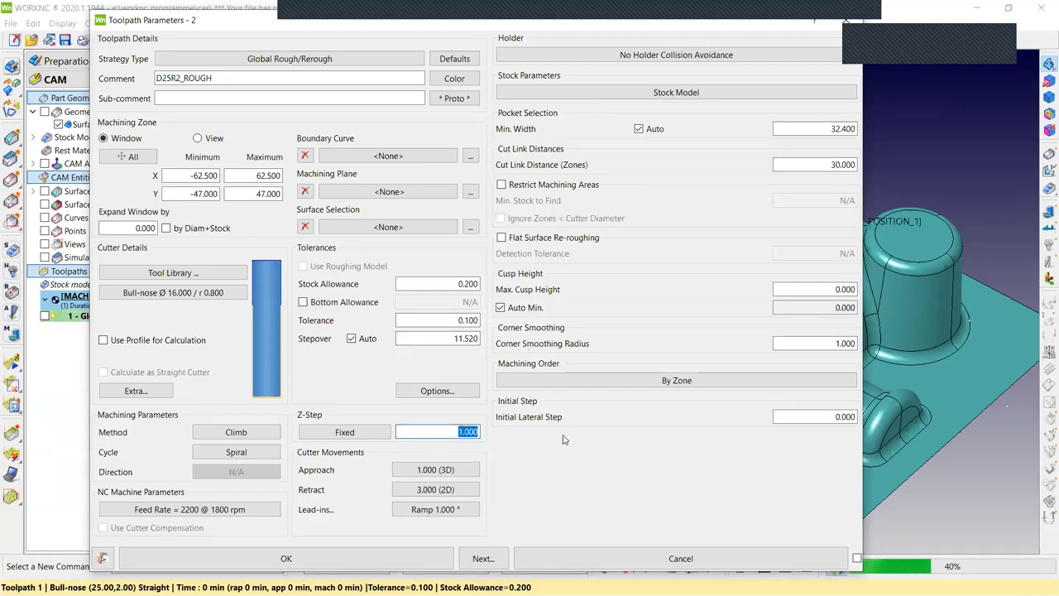
{"action": "key", "text": "BackSpace"}
{"action": "type", "text": ".5"}
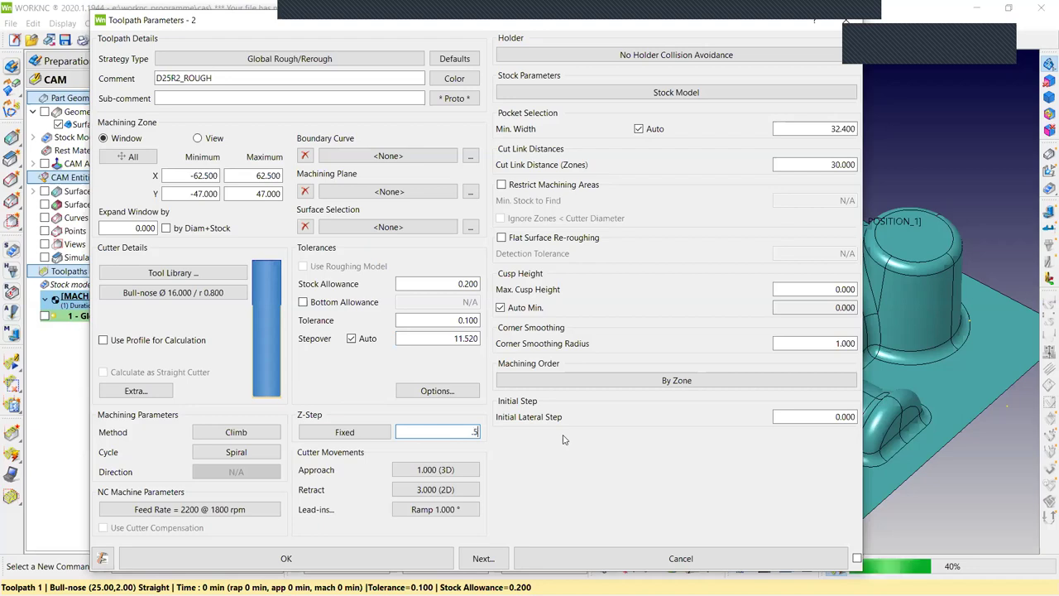
{"action": "key", "text": "Tab"}
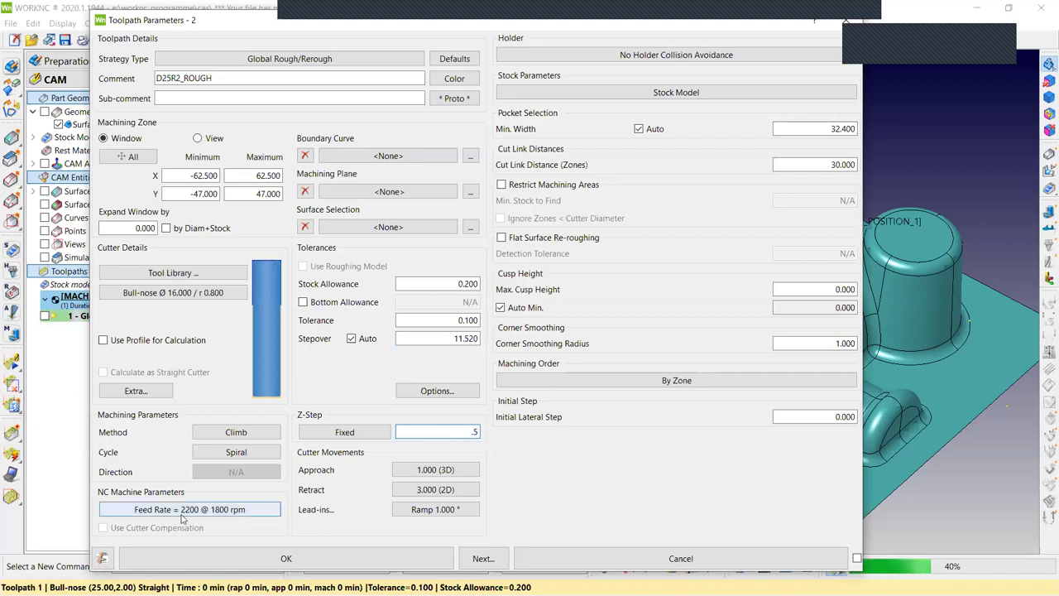
Set the spindle speed to 2500 rpm in the speeds and rates, keeping the feed rate of 2200.
{"action": "key", "text": "Return"}
{"action": "left_click_drag", "start_coordinate": [741, 116], "coordinate": [822, 120]}
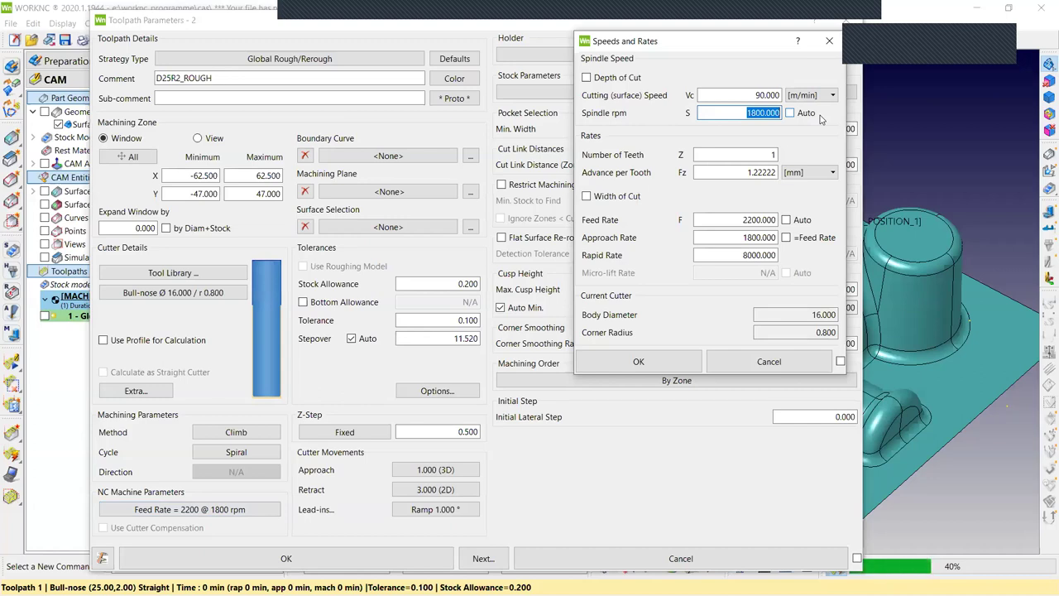
{"action": "type", "text": "2500"}
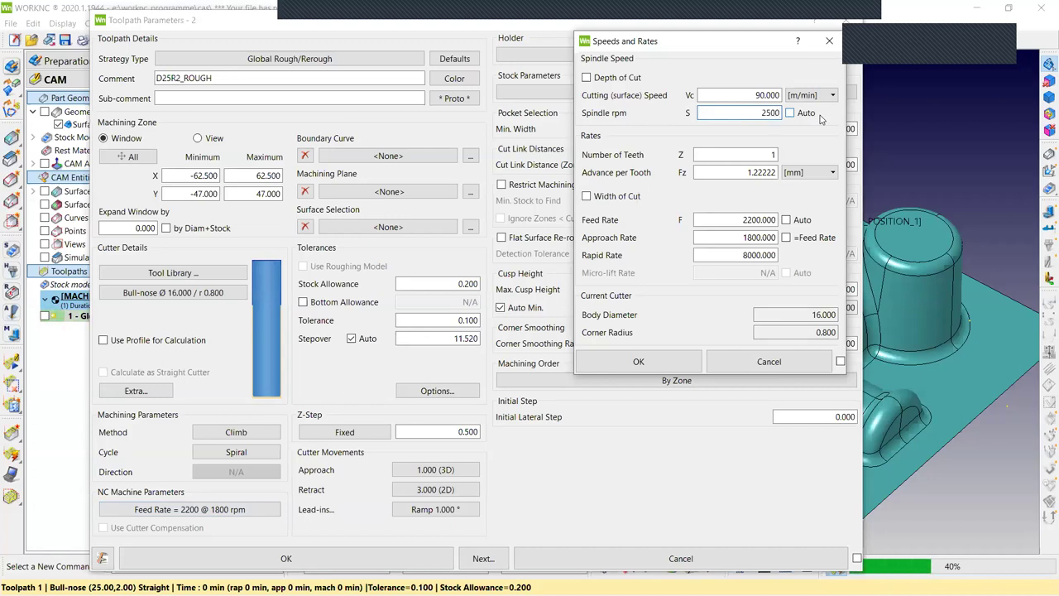
{"action": "left_click_drag", "start_coordinate": [738, 219], "coordinate": [827, 221]}
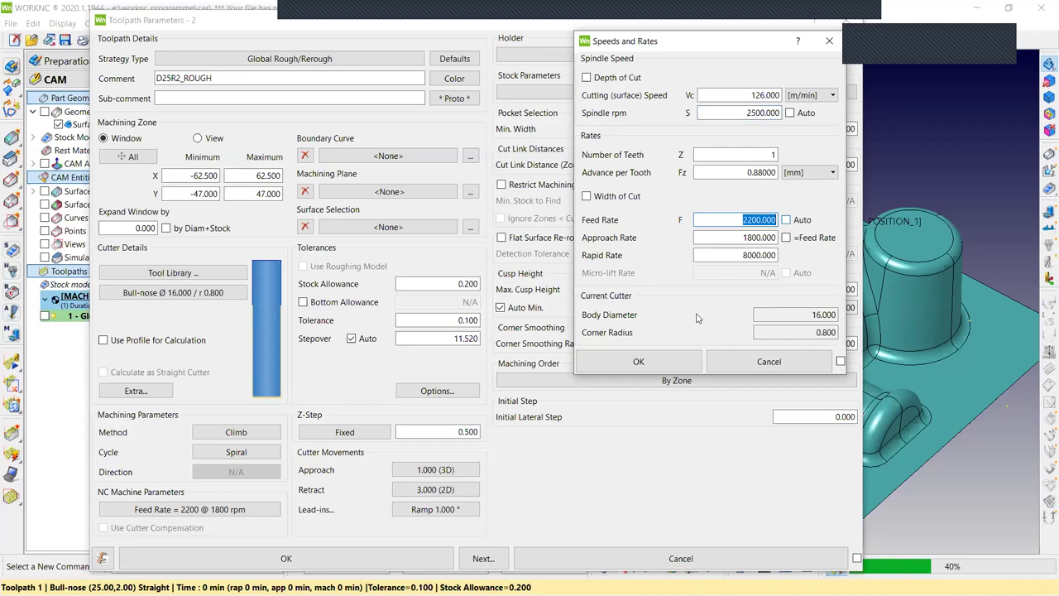
{"action": "left_click", "coordinate": [639, 361]}
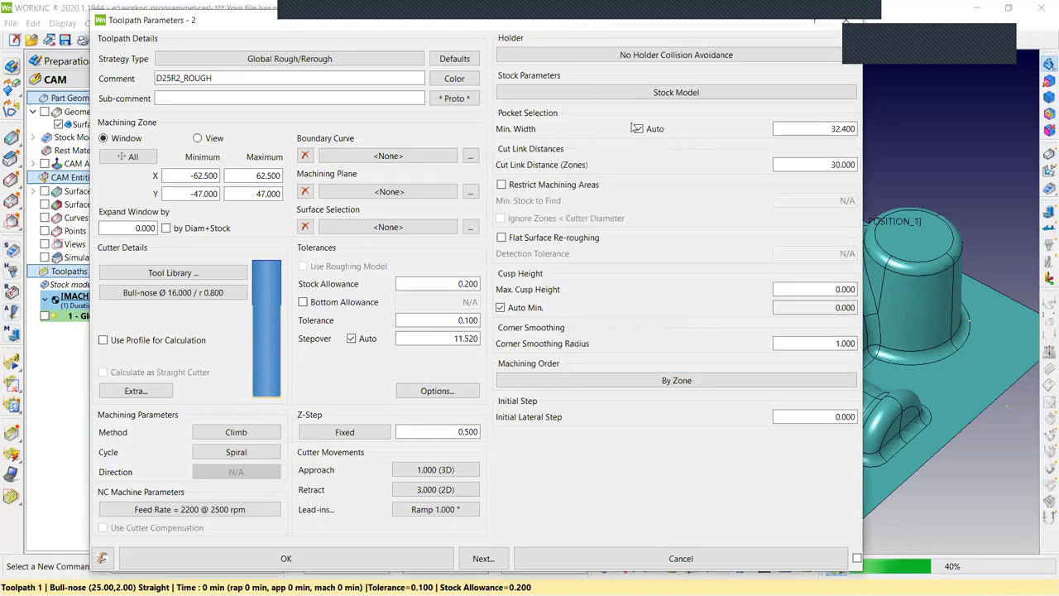
Turn off the automatic minimum pocket width and set it to 0.
{"action": "left_click", "coordinate": [826, 130]}
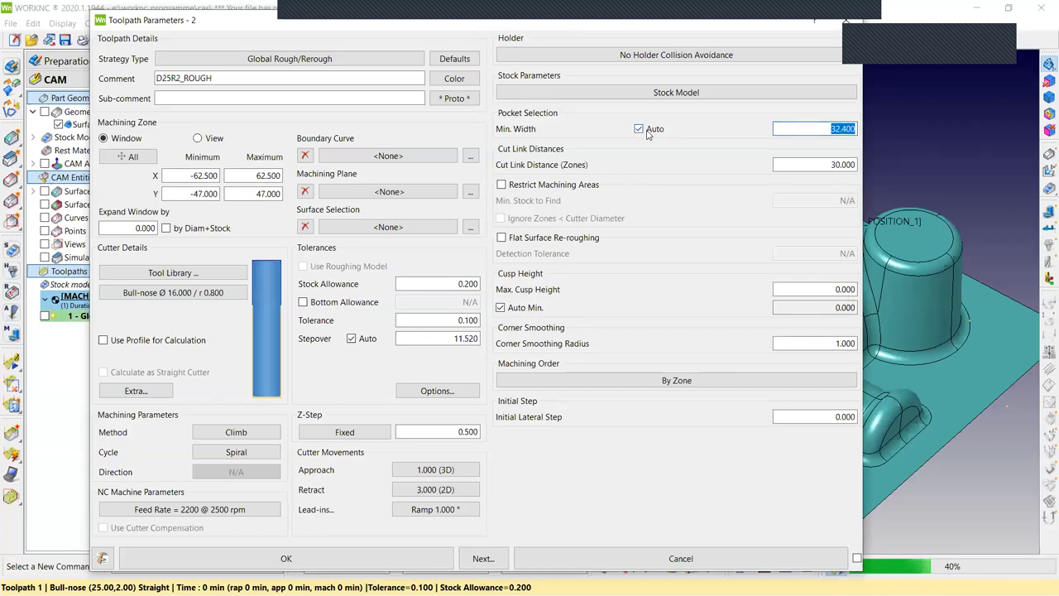
{"action": "left_click", "coordinate": [650, 132]}
{"action": "left_click", "coordinate": [650, 130]}
{"action": "left_click", "coordinate": [820, 129]}
{"action": "type", "text": "0"}
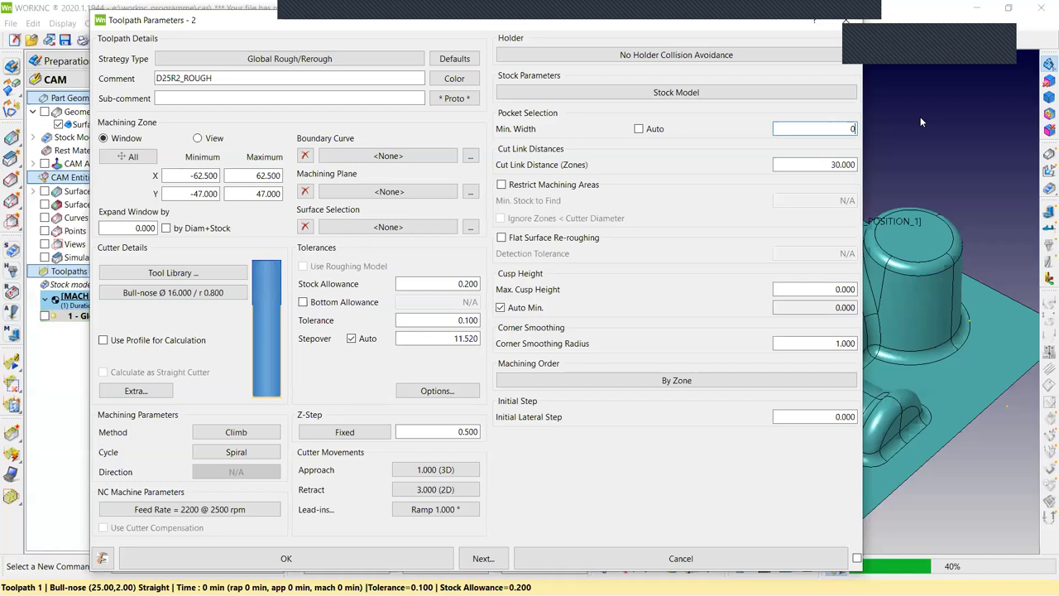
Set the zone cut link distance to 20, enable Restrict Machining Areas, and accept the second toolpath's parameters.
{"action": "left_click", "coordinate": [816, 165]}
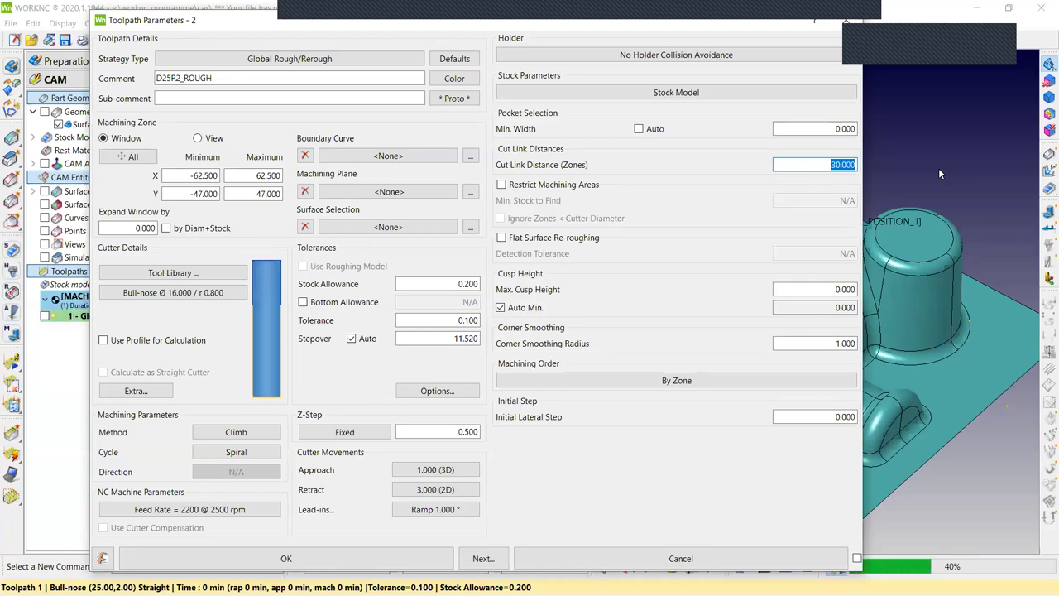
{"action": "type", "text": "20"}
{"action": "left_click", "coordinate": [530, 189]}
{"action": "double_click", "coordinate": [803, 201]}
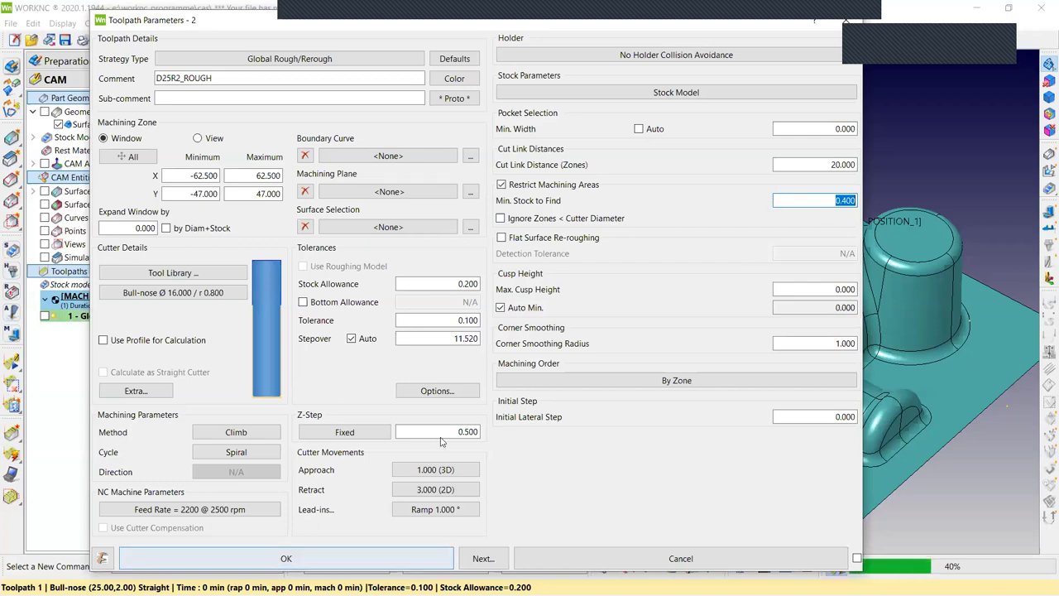
{"action": "left_click", "coordinate": [422, 553]}
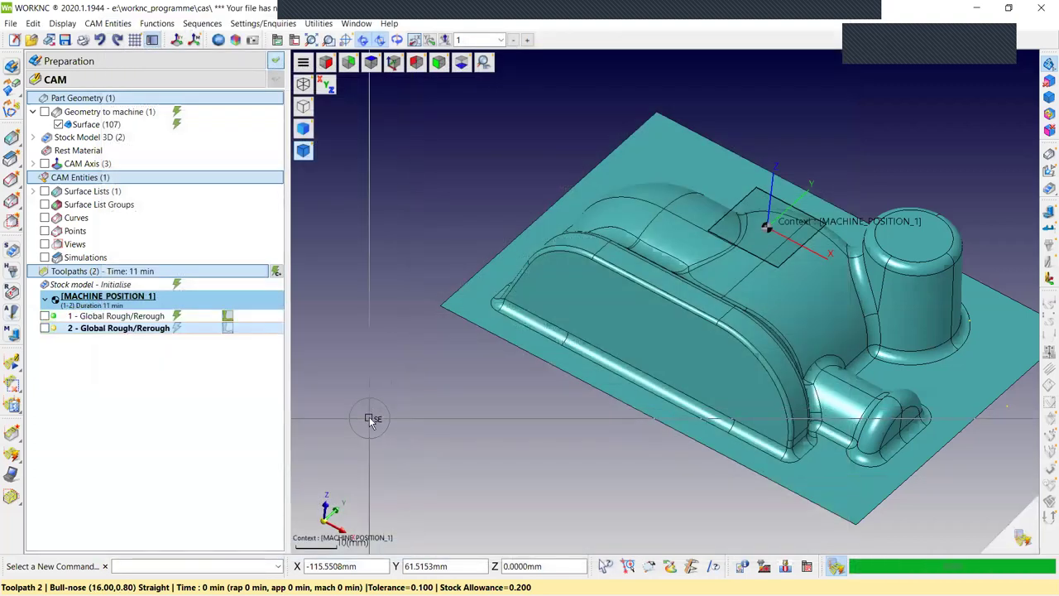
Display the first Global Rough/Rerough toolpath, inspect the cutter at points along its cutting passes, and hide the toolpath again.
{"action": "left_click", "coordinate": [44, 316]}
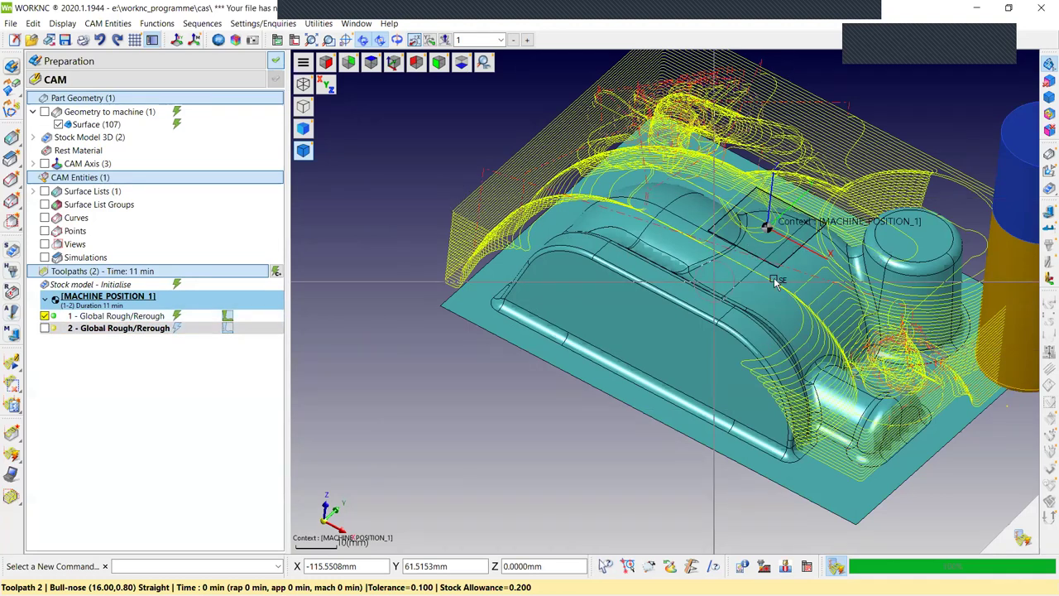
{"action": "left_click", "coordinate": [811, 274]}
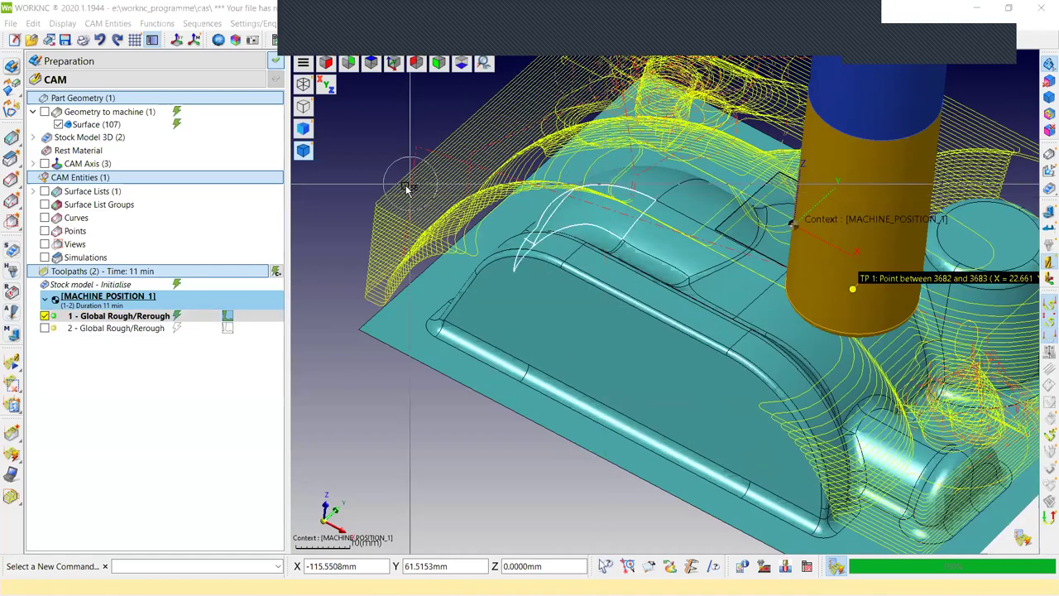
{"action": "left_click", "coordinate": [641, 207]}
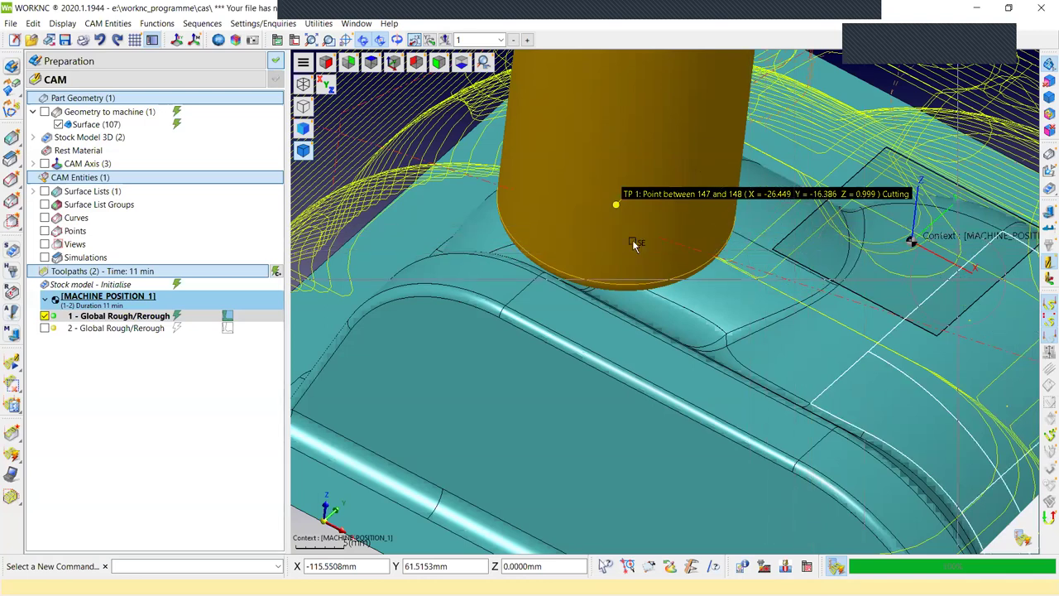
{"action": "scroll", "coordinate": [634, 246], "scroll_direction": "down", "scroll_amount": 3}
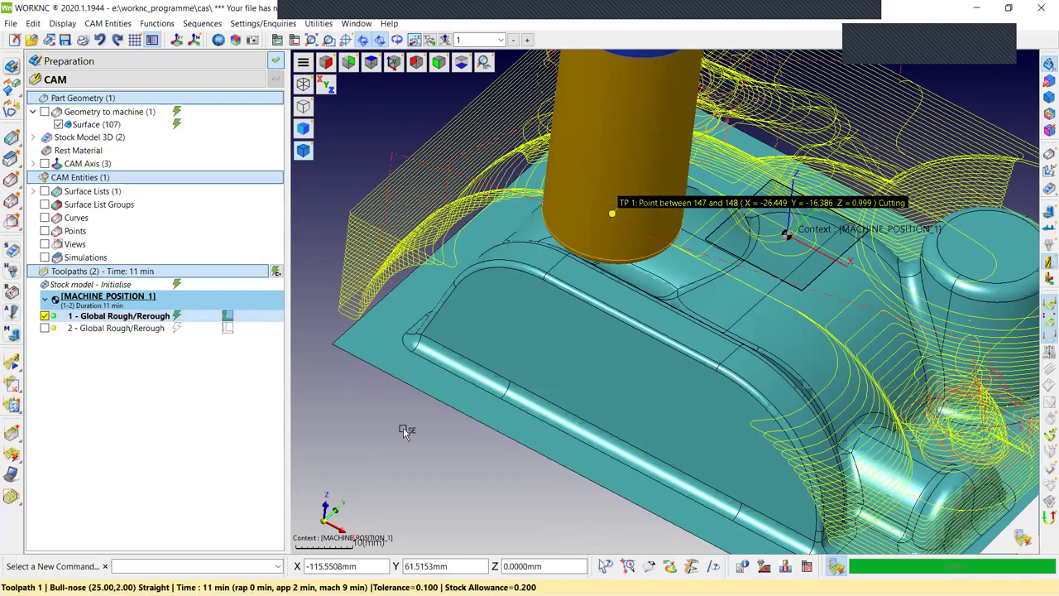
{"action": "scroll", "coordinate": [441, 348], "scroll_direction": "down", "scroll_amount": 2}
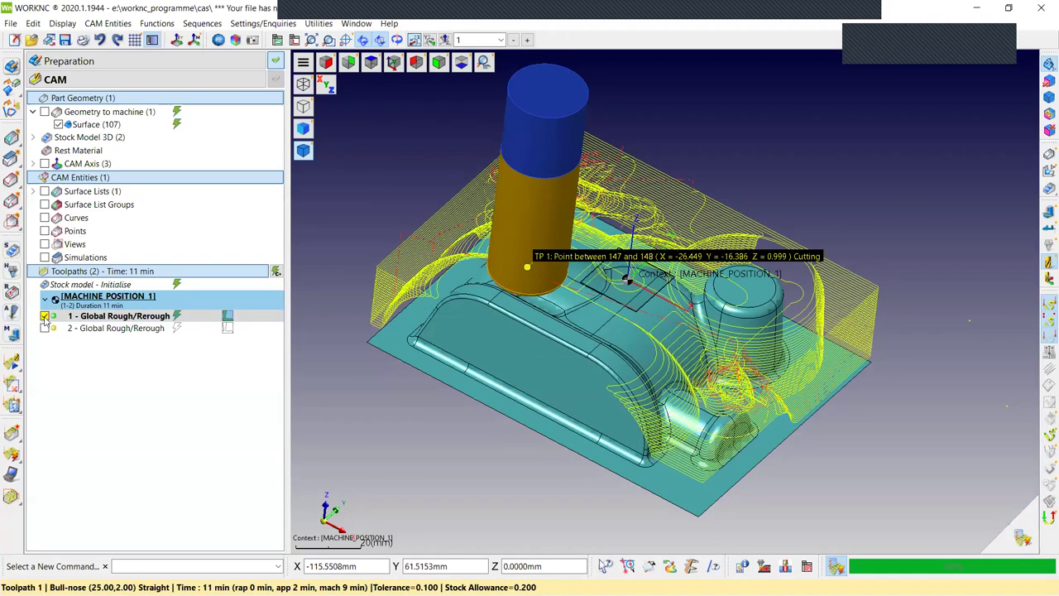
{"action": "left_click", "coordinate": [45, 317]}
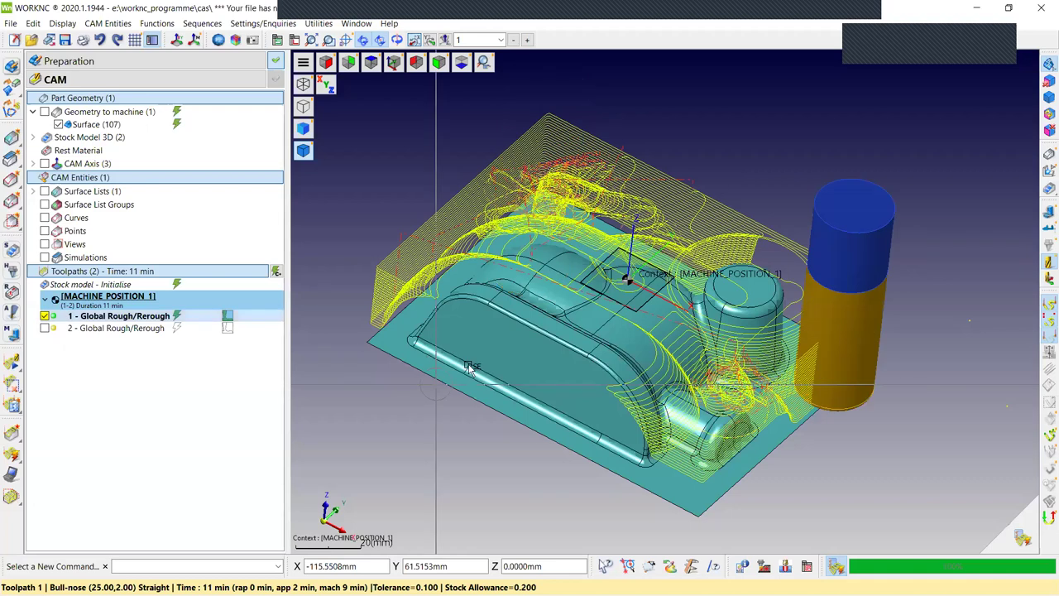
{"action": "left_click", "coordinate": [45, 317]}
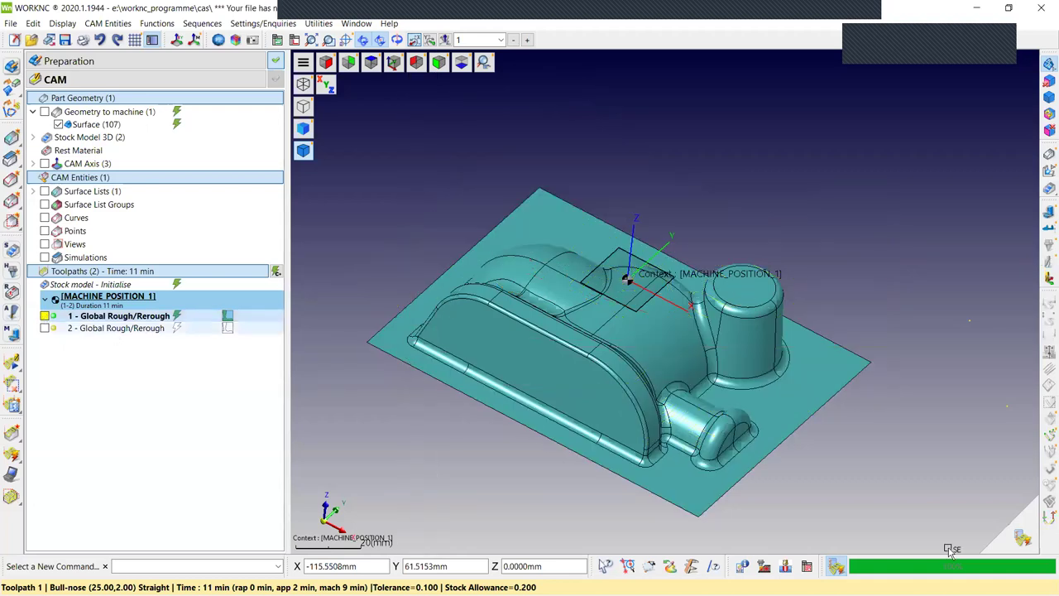